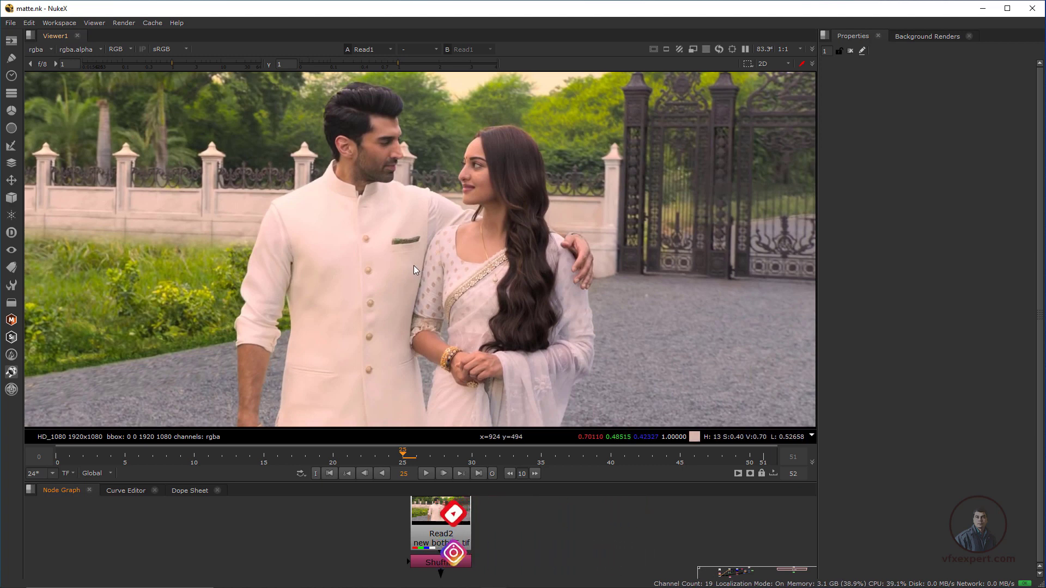
Step: Compare the source plate, the blue roto overlay, the checkerboard composite and the black-and-white matte in the viewer
{"action": "key", "text": "2"}
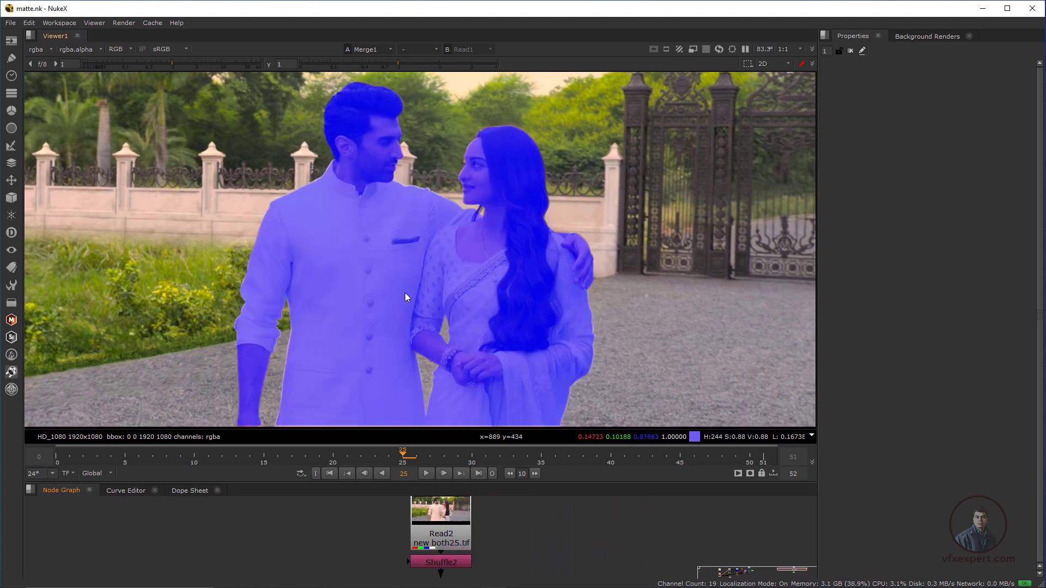
{"action": "key", "text": "3"}
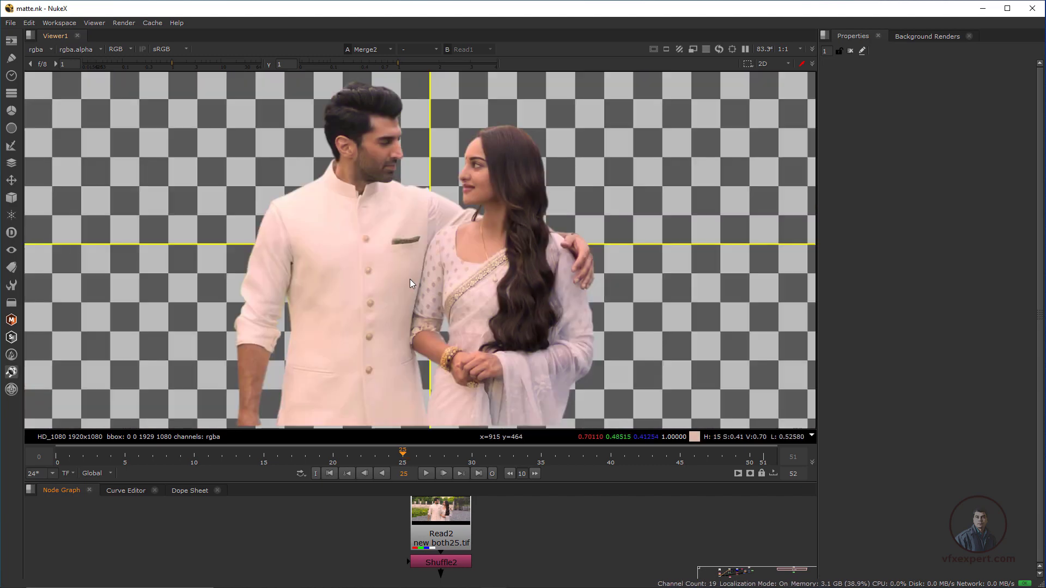
{"action": "key", "text": "4"}
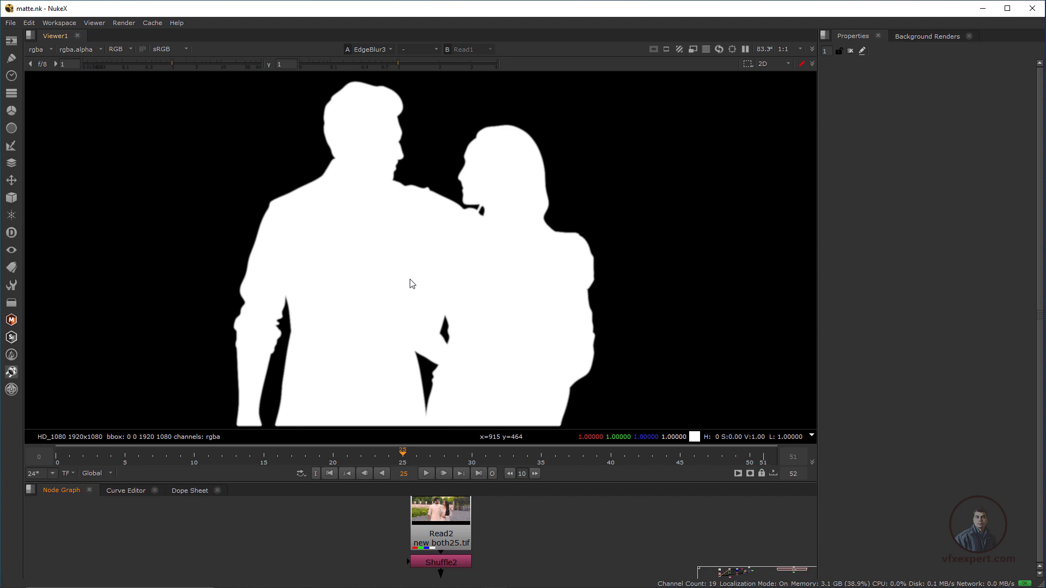
{"action": "key", "text": "1"}
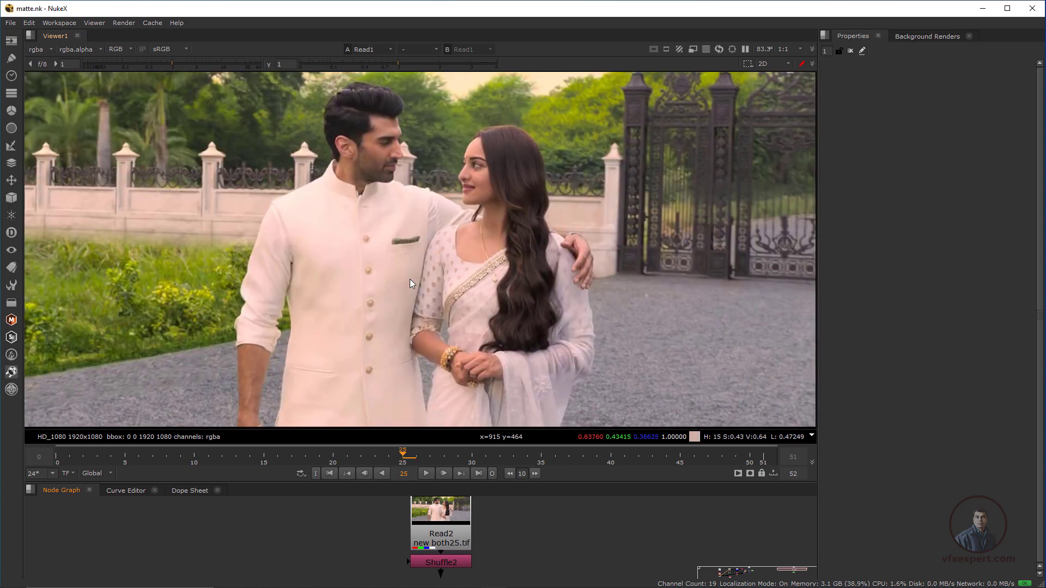
{"action": "key", "text": "2"}
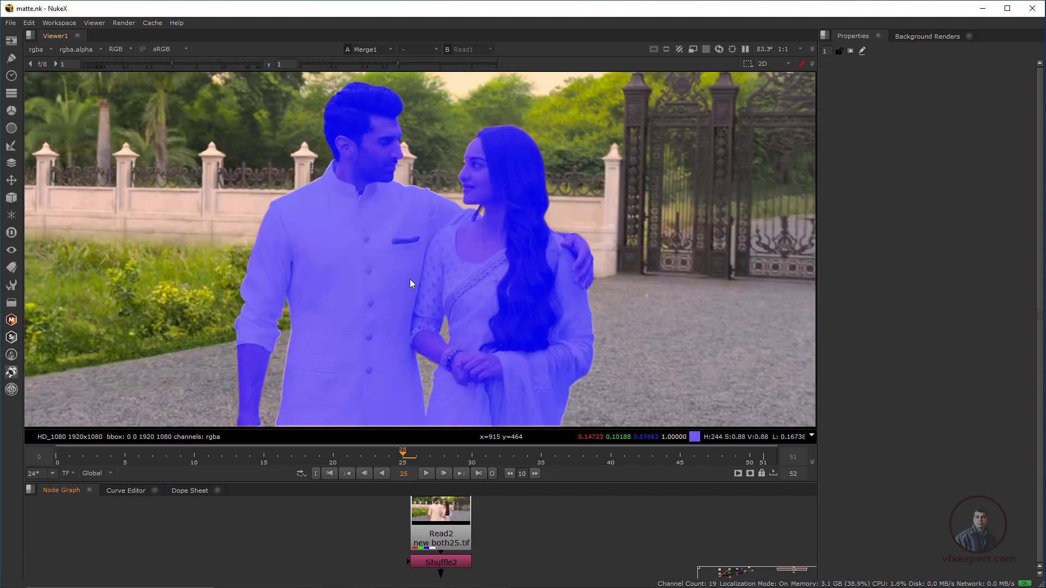
{"action": "key", "text": "3"}
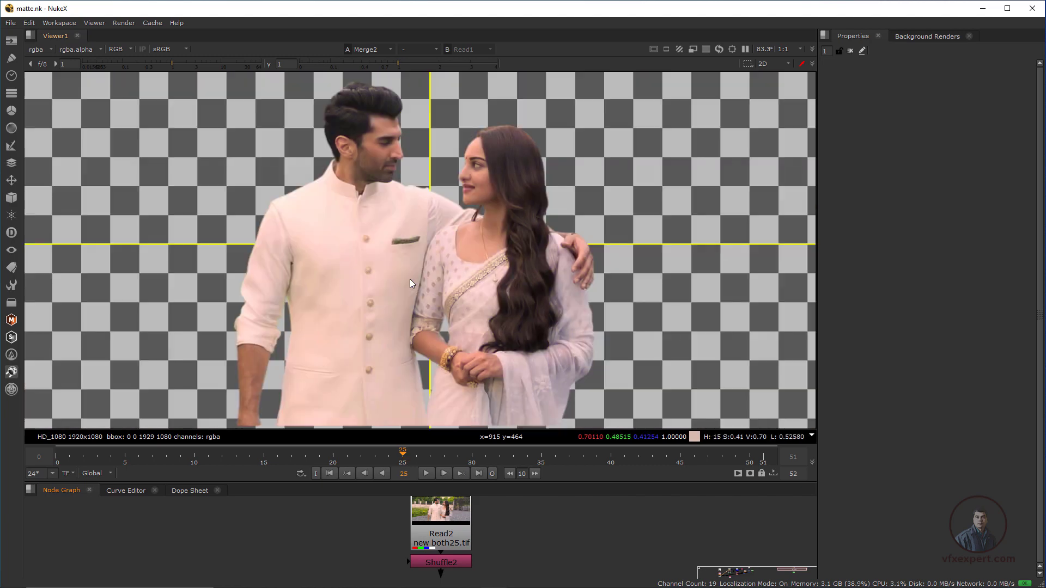
{"action": "key", "text": "4"}
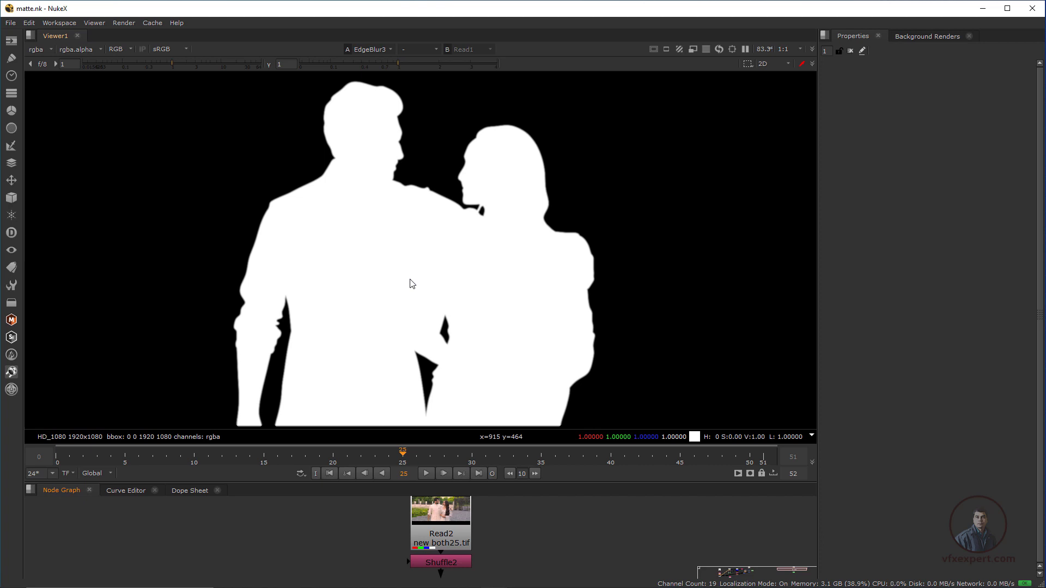
{"action": "key", "text": "1"}
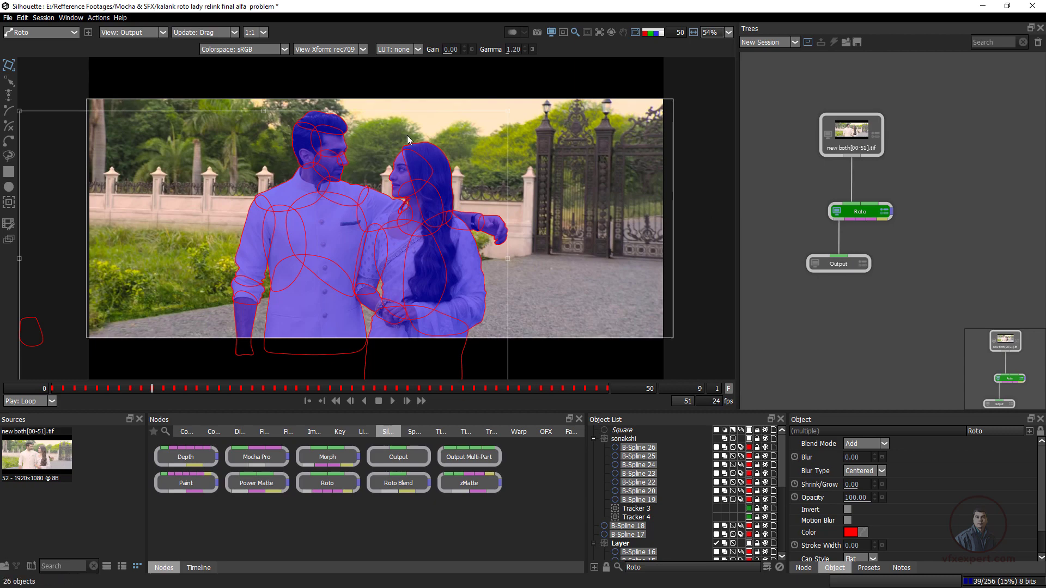
Step: Review the couple's roto splines in Silhouette and view the Nuke 9+ Shapes export dialog without saving, returning to Nuke
{"action": "left_click_drag", "start_coordinate": [296, 387], "coordinate": [241, 385]}
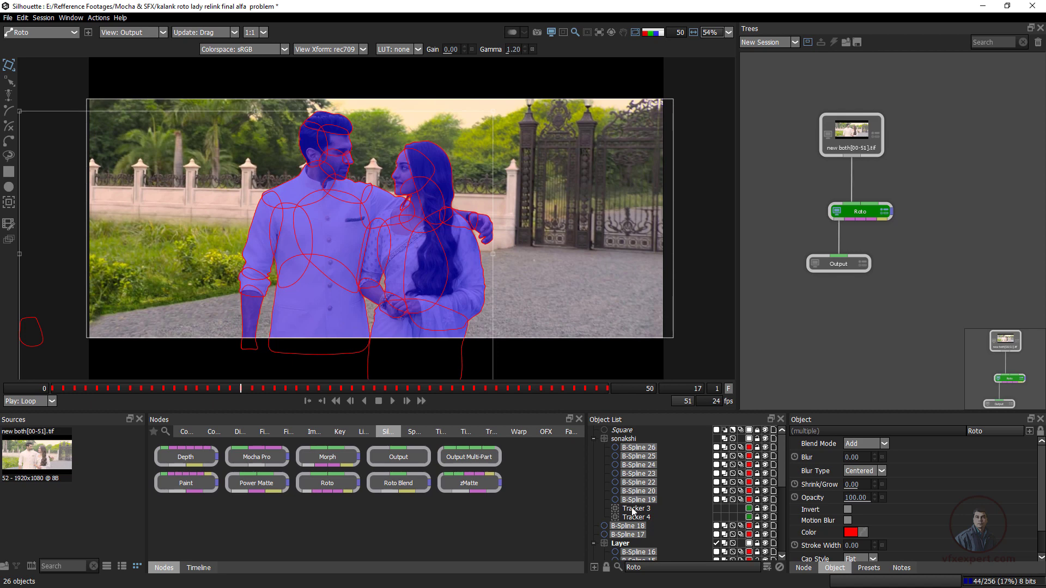
{"action": "mouse_move", "coordinate": [781, 473]}
{"action": "left_mouse_down"}
{"action": "mouse_move", "coordinate": [785, 513]}
{"action": "mouse_move", "coordinate": [784, 470]}
{"action": "left_mouse_up"}
{"action": "left_click", "coordinate": [7, 17]}
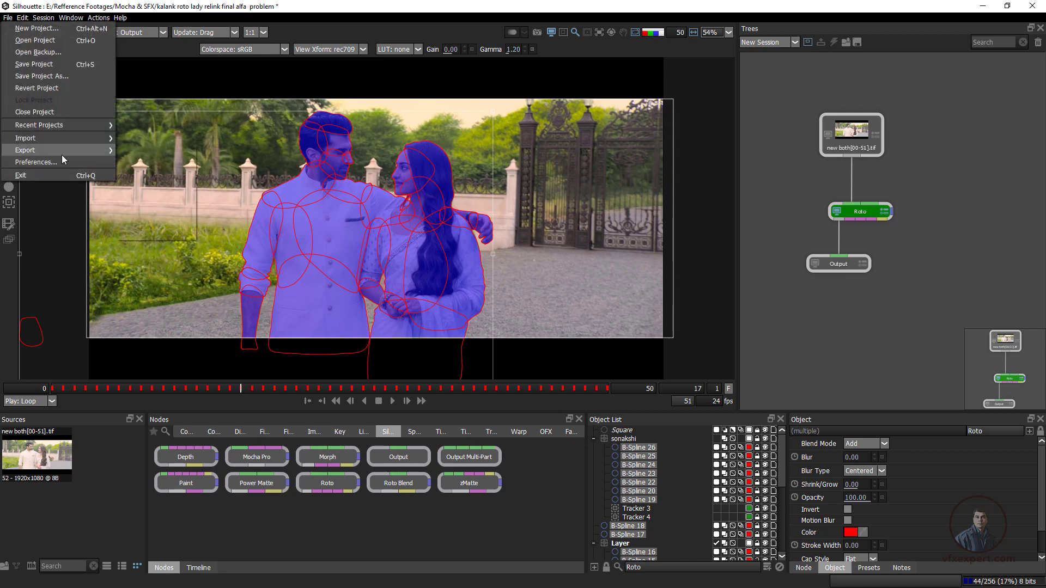
{"action": "mouse_move", "coordinate": [62, 154]}
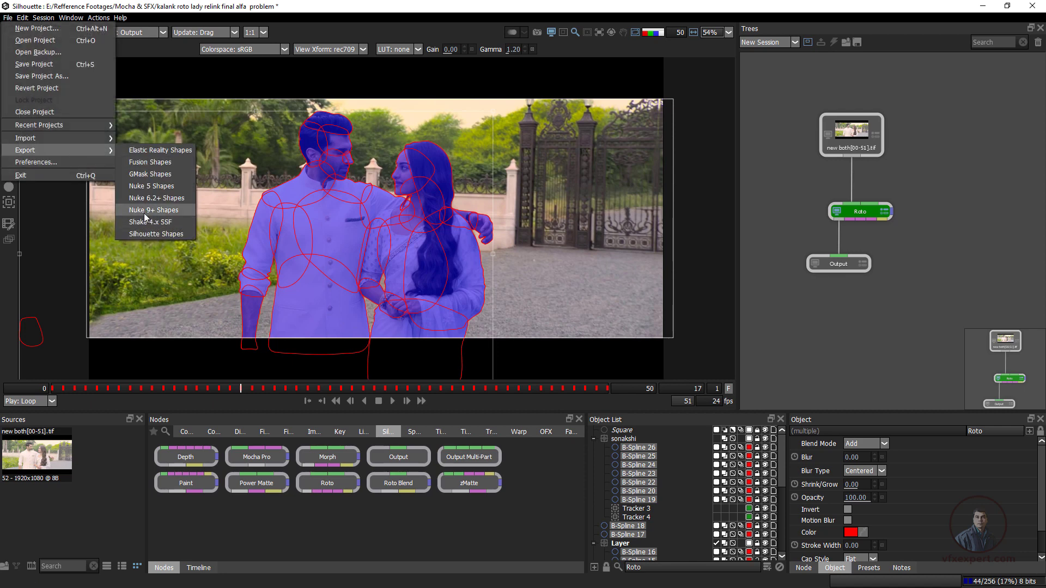
{"action": "left_click", "coordinate": [175, 214]}
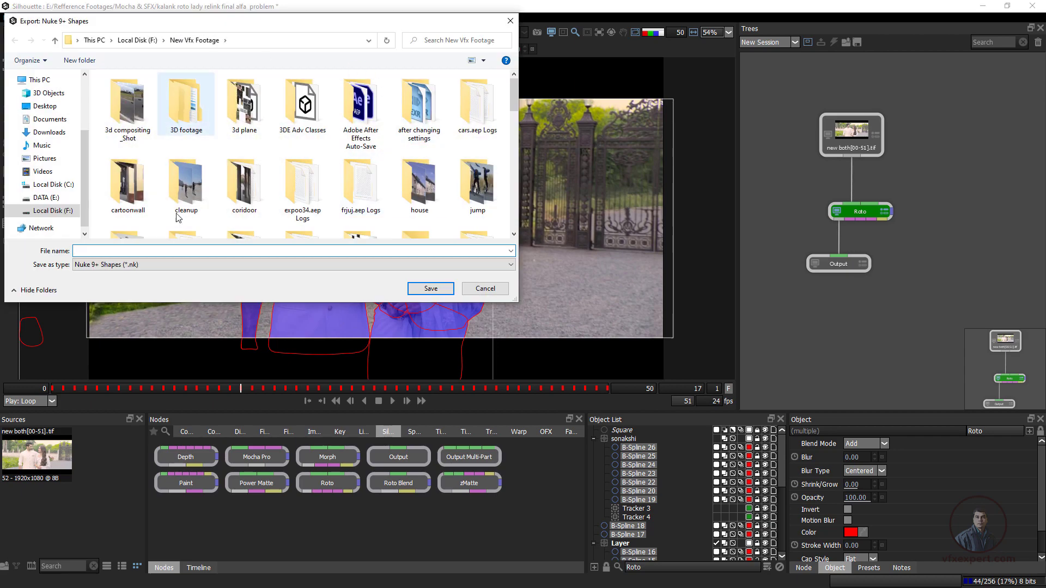
{"action": "left_click", "coordinate": [485, 289]}
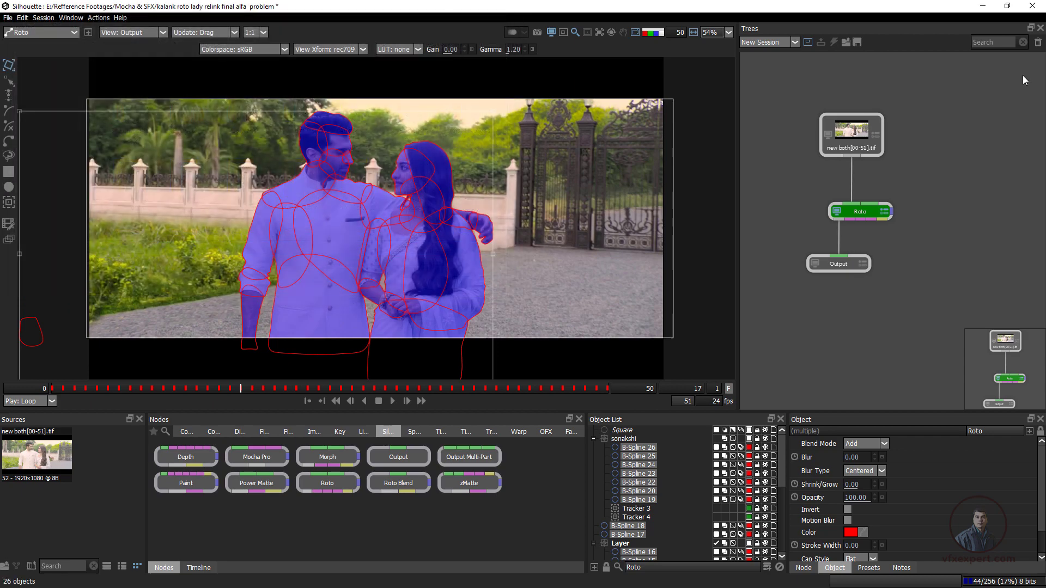
{"action": "left_click", "coordinate": [982, 6]}
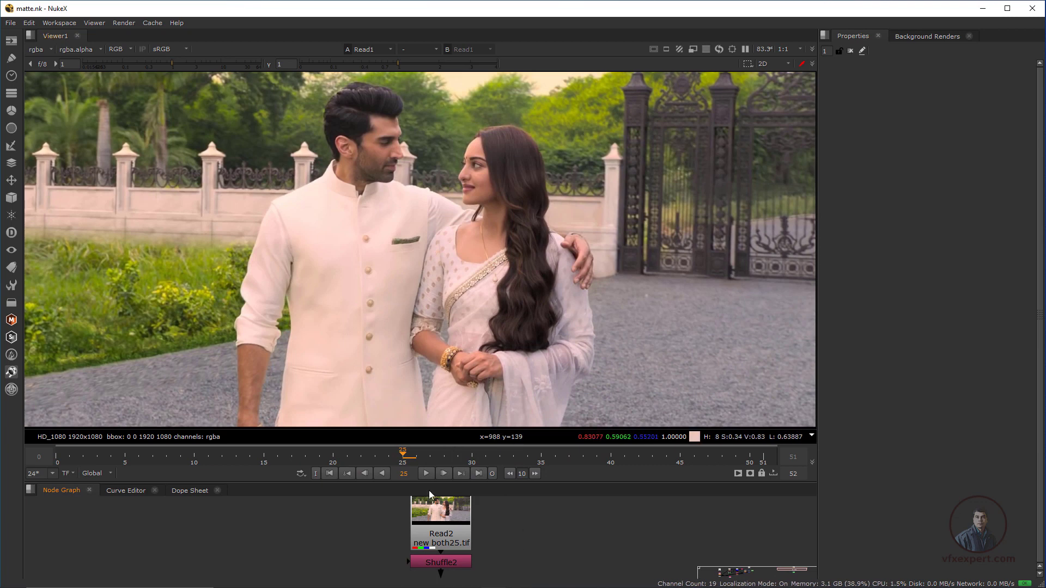
Step: Insert the nodes from shapes2.nk in the New Vfx Footage folder into the current comp
{"action": "left_click", "coordinate": [13, 24]}
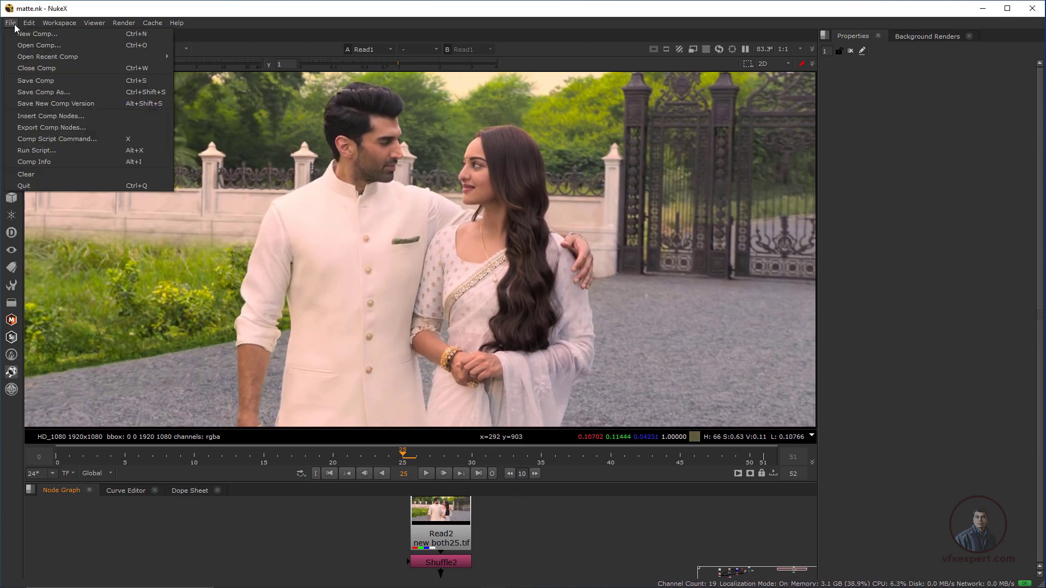
{"action": "left_click", "coordinate": [50, 116]}
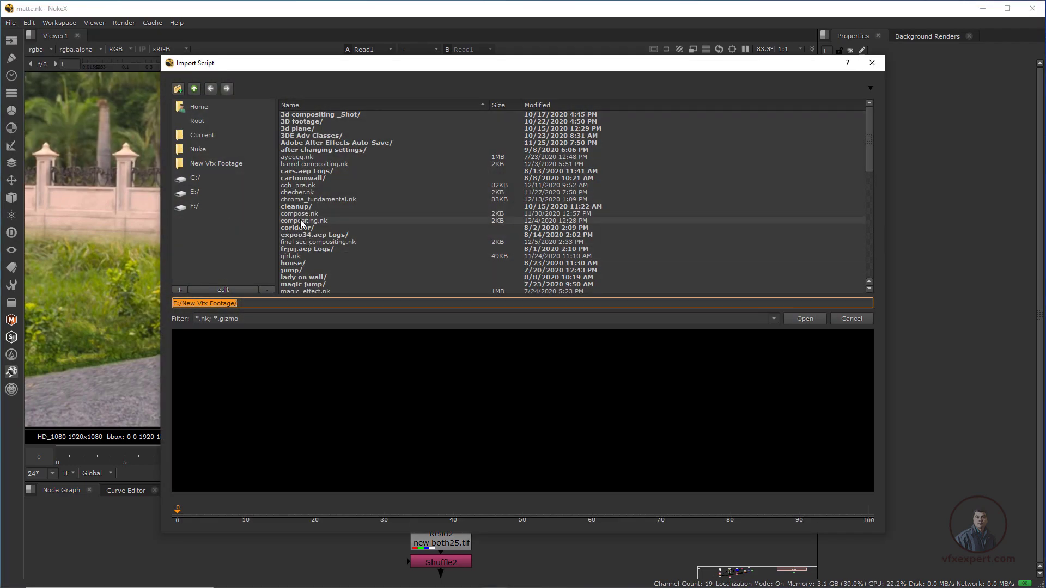
{"action": "left_click", "coordinate": [297, 221]}
{"action": "key", "text": "s"}
{"action": "key", "text": "s"}
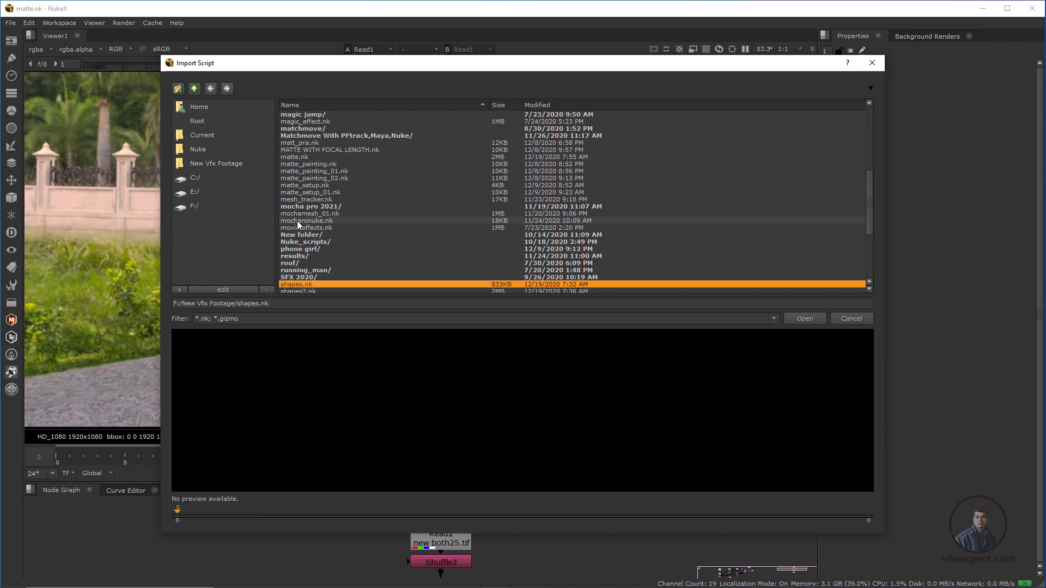
{"action": "left_click", "coordinate": [298, 289]}
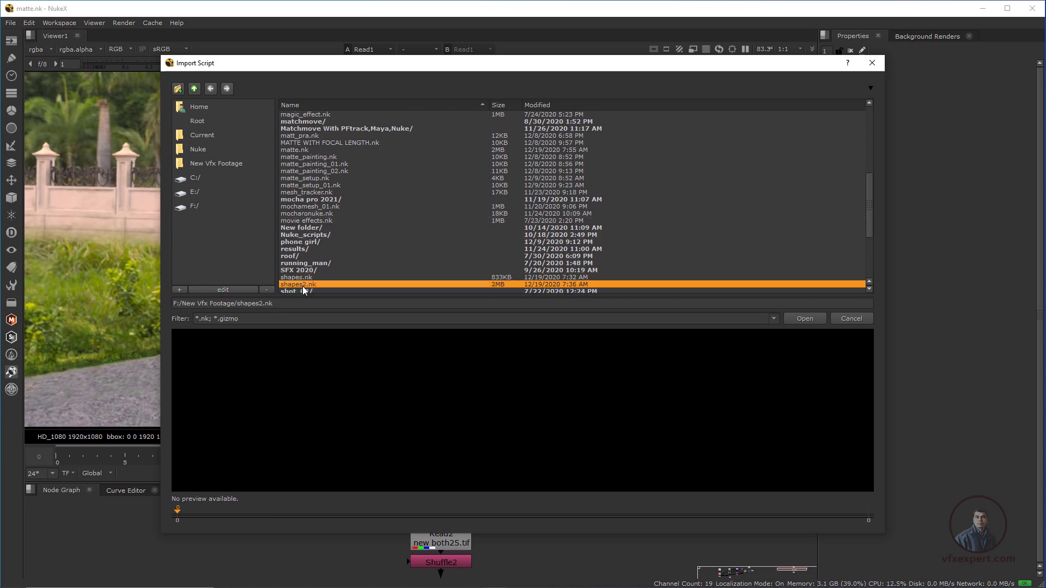
{"action": "left_click", "coordinate": [808, 318]}
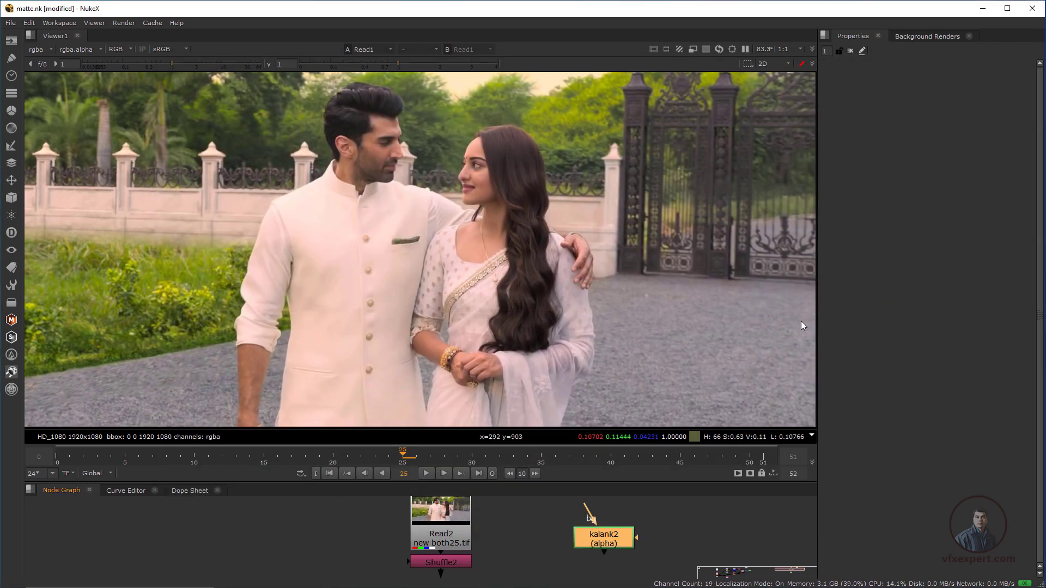
Step: Inspect the imported kalank2 roto shapes over the plate and delete the kalank2 node
{"action": "left_click", "coordinate": [557, 323]}
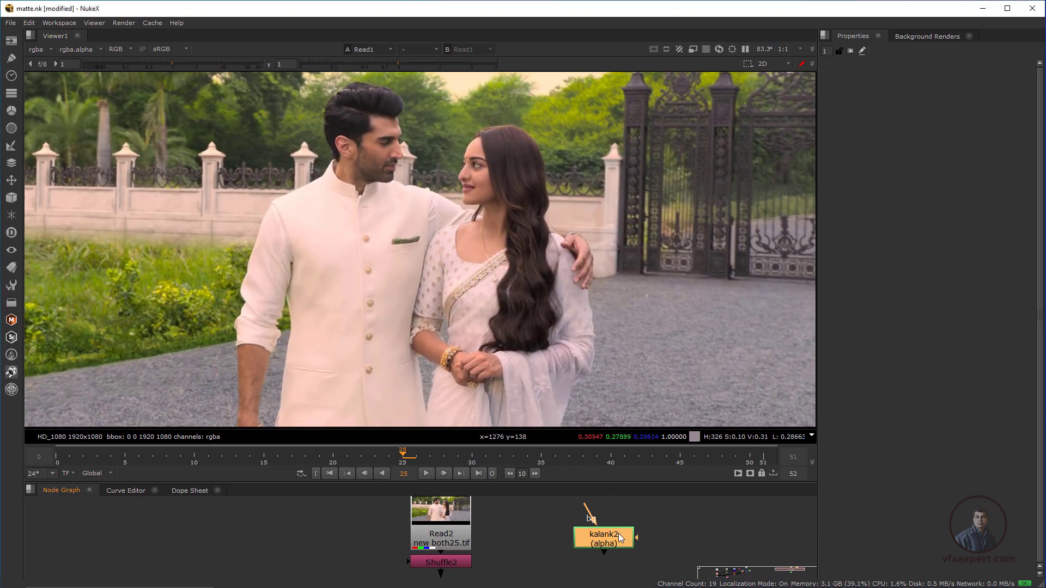
{"action": "double_click", "coordinate": [617, 535]}
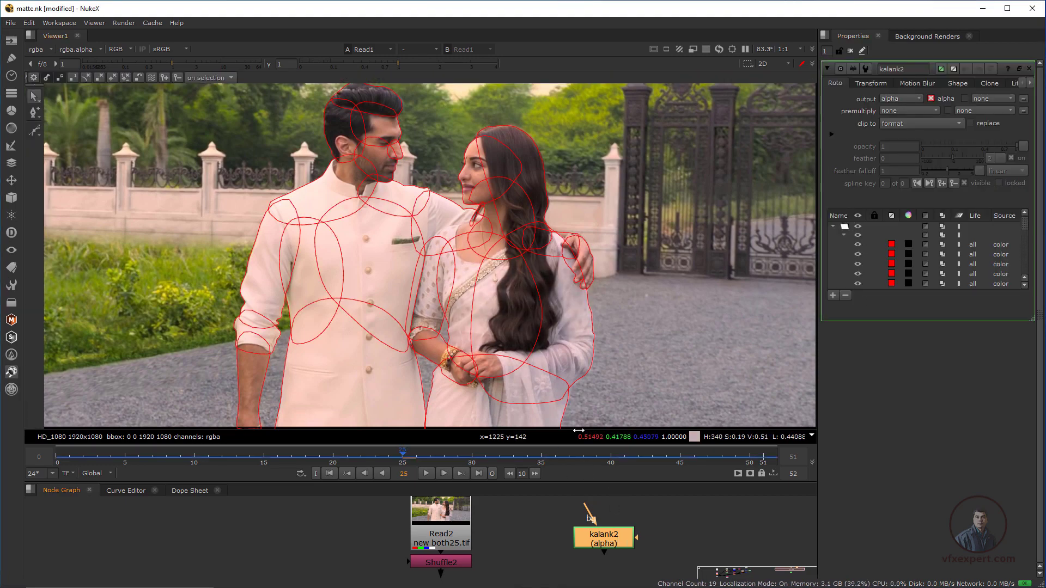
{"action": "left_click", "coordinate": [654, 515]}
{"action": "left_click", "coordinate": [609, 539]}
{"action": "key", "text": "Delete"}
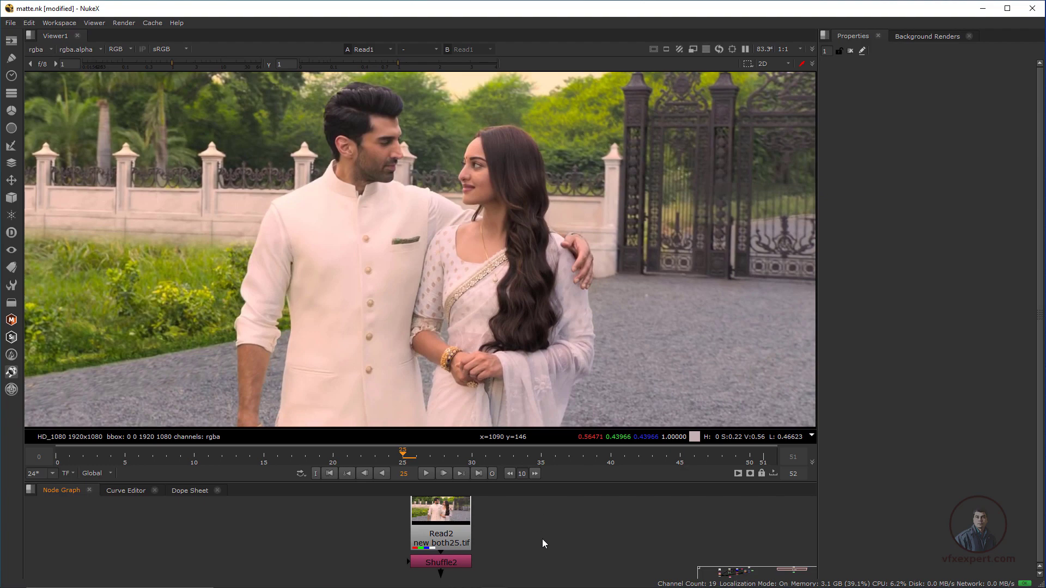
Step: Open the kalank1 roto node in the "roto or matt" backdrop, view its output and widen its properties to show the shape list
{"action": "middle_click_drag", "start_coordinate": [542, 539], "coordinate": [548, 516]}
{"action": "left_click_drag", "start_coordinate": [546, 482], "coordinate": [538, 388]}
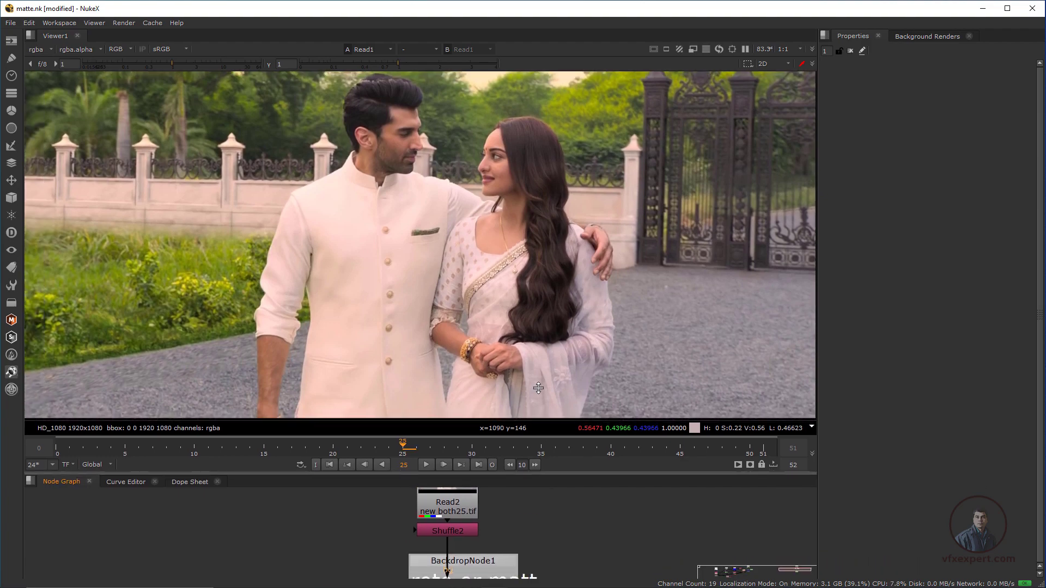
{"action": "scroll", "coordinate": [469, 523], "scroll_direction": "down", "scroll_amount": 2}
{"action": "left_click", "coordinate": [461, 529]}
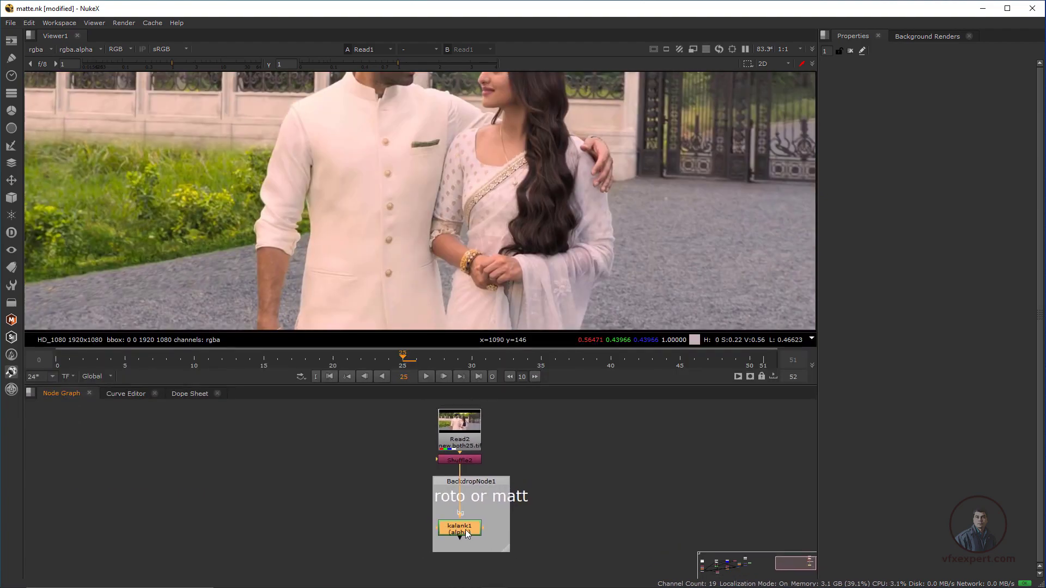
{"action": "double_click", "coordinate": [461, 529]}
{"action": "key", "text": "1"}
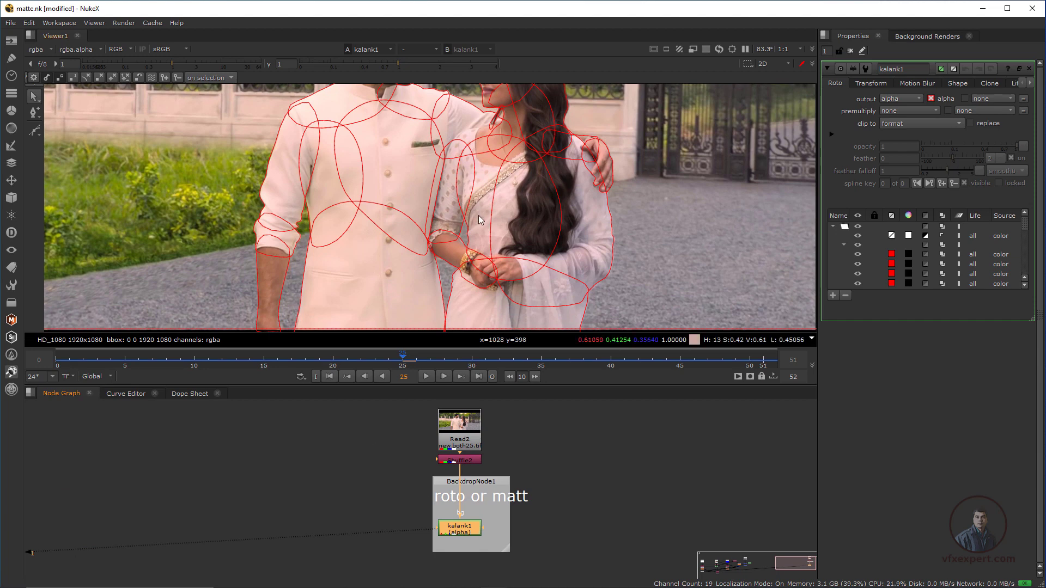
{"action": "scroll", "coordinate": [479, 220], "scroll_direction": "down", "scroll_amount": 3}
{"action": "middle_click_drag", "start_coordinate": [492, 214], "coordinate": [472, 233]}
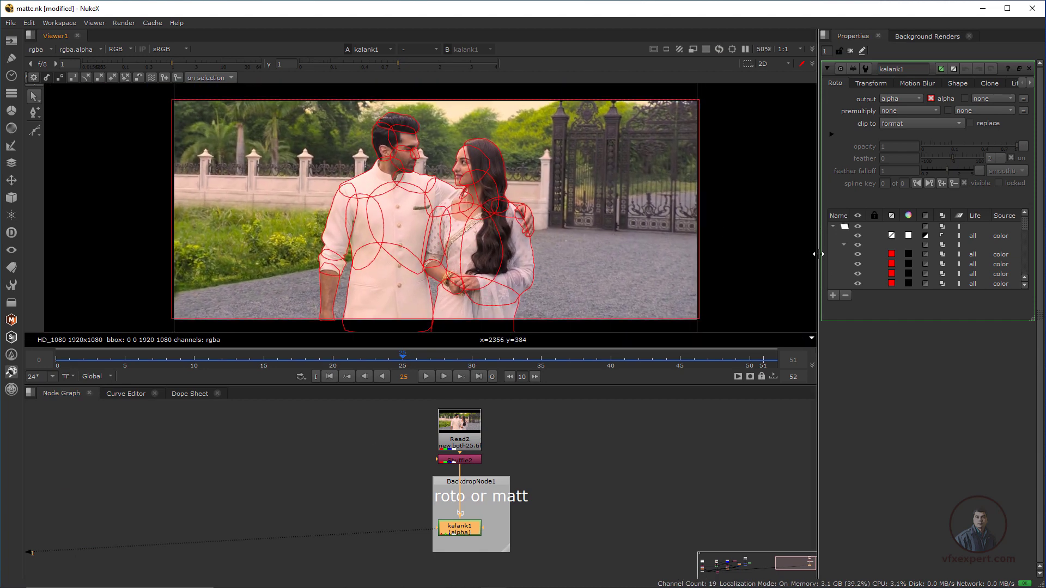
{"action": "left_click_drag", "start_coordinate": [819, 253], "coordinate": [732, 254]}
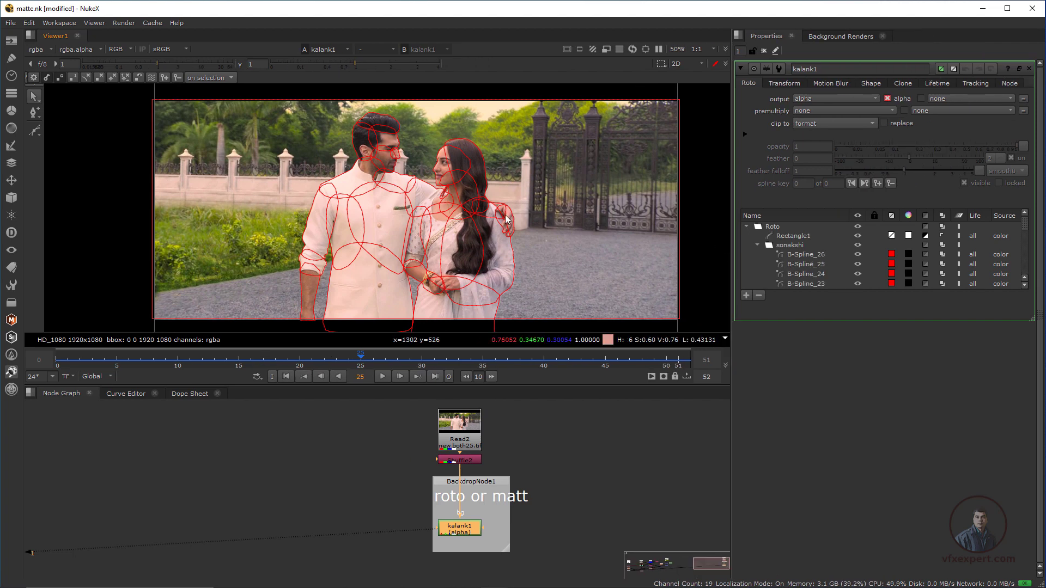
Step: Place the Viewer1 node below kalank1 in the node graph and collapse the kalank1 properties
{"action": "left_click", "coordinate": [581, 479]}
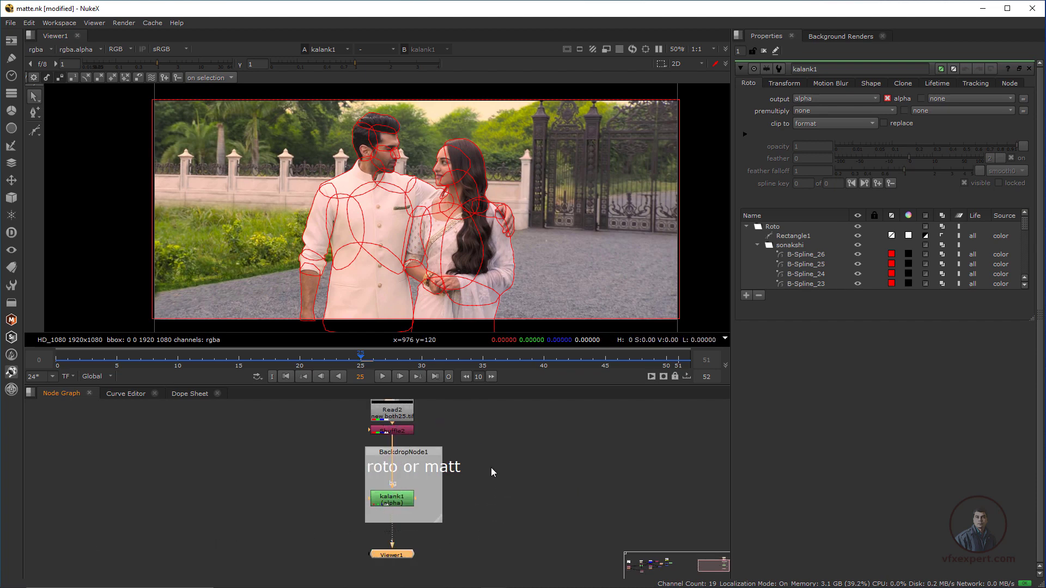
{"action": "left_click", "coordinate": [448, 422]}
{"action": "scroll", "coordinate": [447, 423], "scroll_direction": "down", "scroll_amount": 1}
{"action": "middle_click_drag", "start_coordinate": [415, 440], "coordinate": [374, 451]}
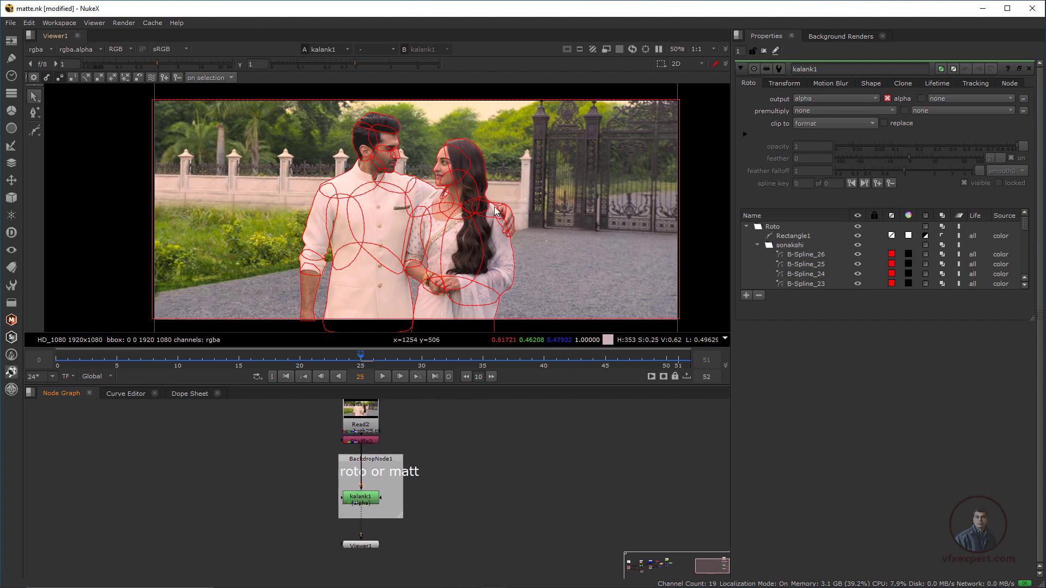
{"action": "left_click", "coordinate": [740, 69]}
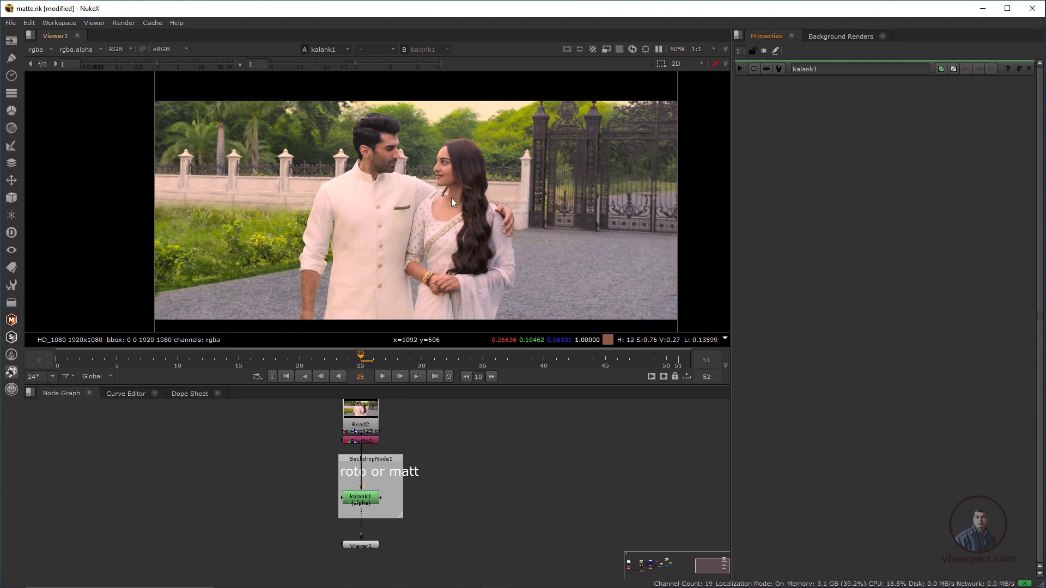
Step: Examine the kalank1 output's full frame bounds and the resolution label at its corner
{"action": "scroll", "coordinate": [497, 181], "scroll_direction": "down", "scroll_amount": 1}
{"action": "scroll", "coordinate": [444, 194], "scroll_direction": "down", "scroll_amount": 1}
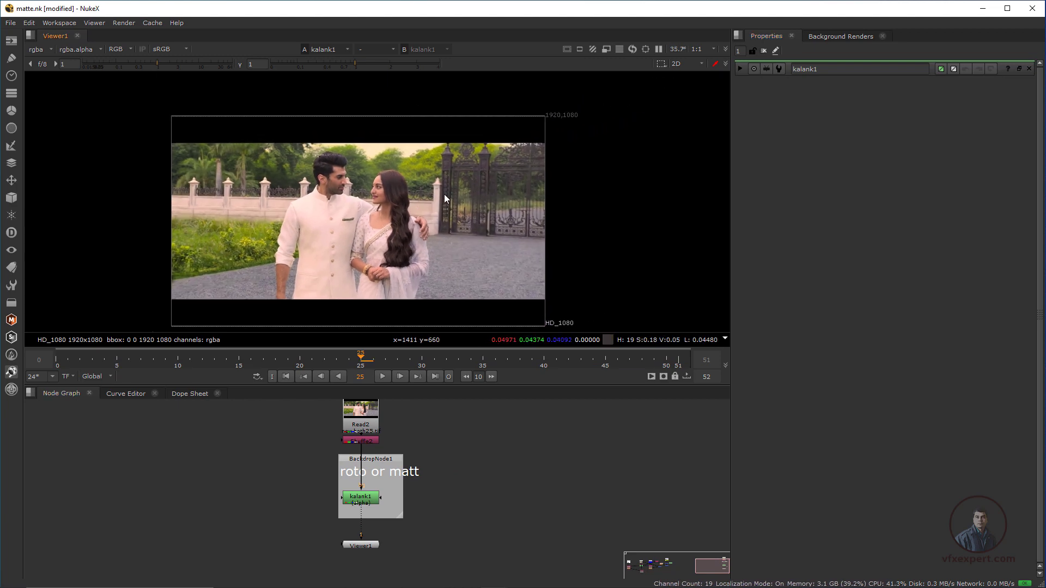
{"action": "scroll", "coordinate": [550, 126], "scroll_direction": "up", "scroll_amount": 2}
{"action": "left_click", "coordinate": [588, 457]}
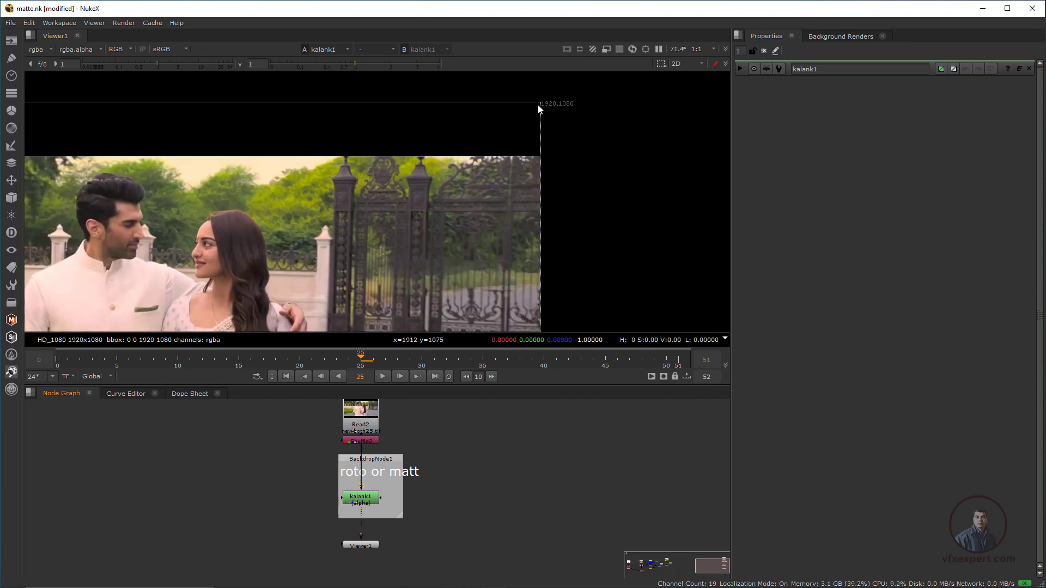
{"action": "scroll", "coordinate": [547, 195], "scroll_direction": "down", "scroll_amount": 1}
{"action": "middle_click_drag", "start_coordinate": [547, 195], "coordinate": [541, 227]}
{"action": "middle_click_drag", "start_coordinate": [487, 274], "coordinate": [523, 213]}
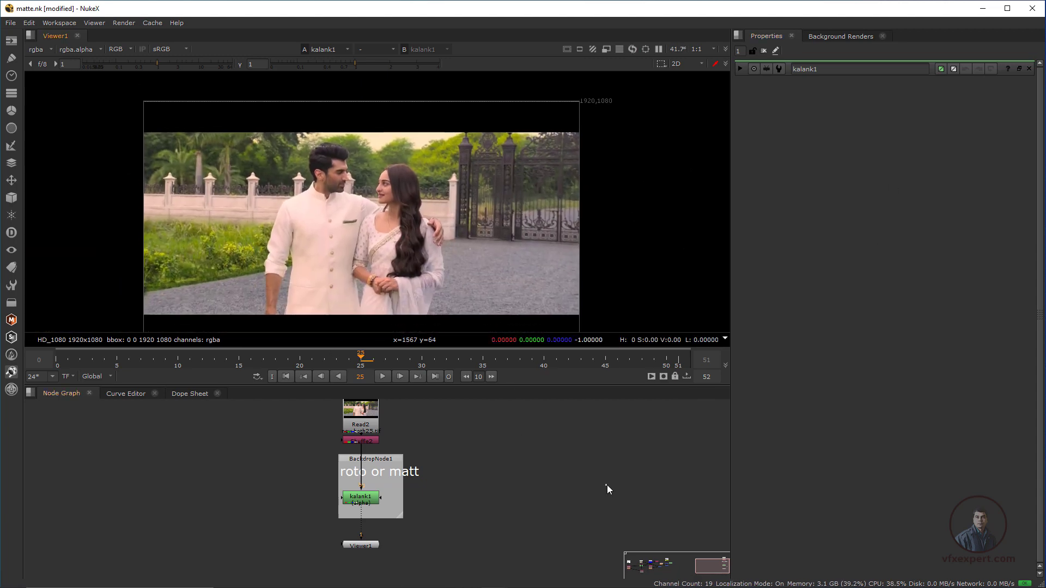
Step: Set the project's full size format to HD_1080 1920x1080
{"action": "key", "text": "s"}
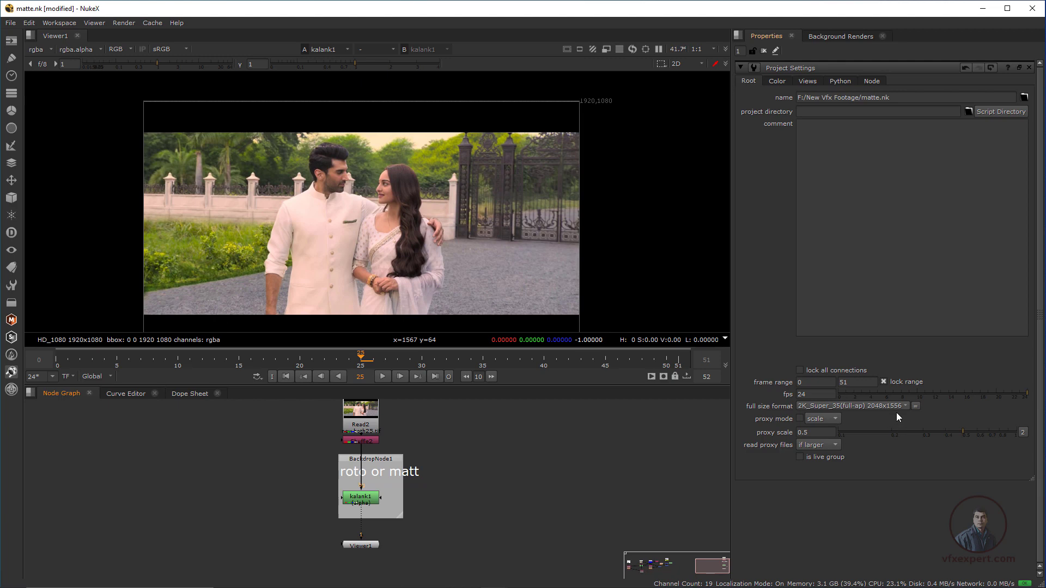
{"action": "scroll", "coordinate": [903, 405], "scroll_direction": "down", "scroll_amount": 5}
{"action": "scroll", "coordinate": [854, 406], "scroll_direction": "down", "scroll_amount": 2}
{"action": "left_click", "coordinate": [861, 407]}
{"action": "left_click", "coordinate": [953, 303]}
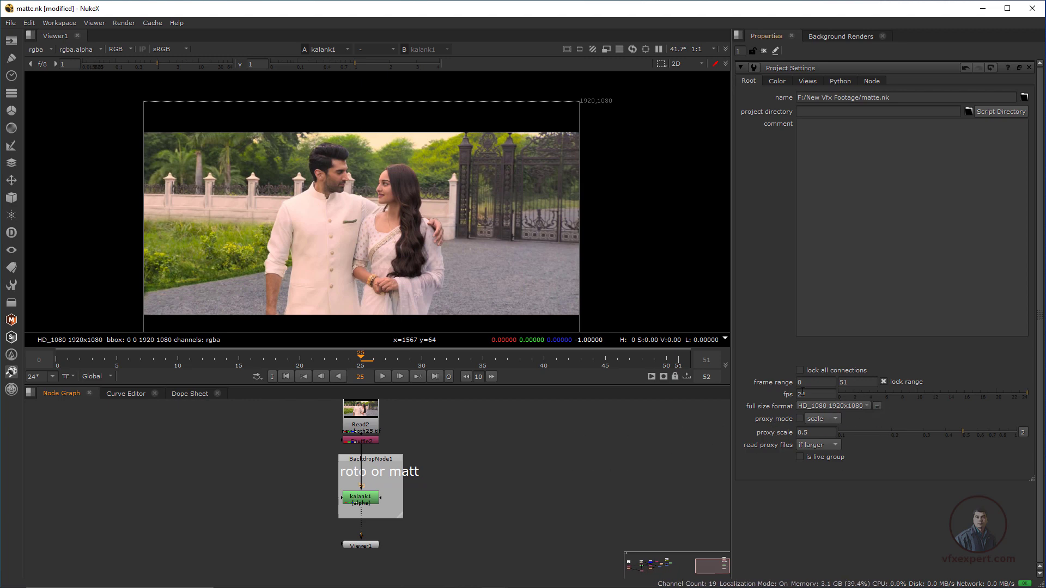
{"action": "key", "text": "Tab"}
{"action": "type", "text": "con"}
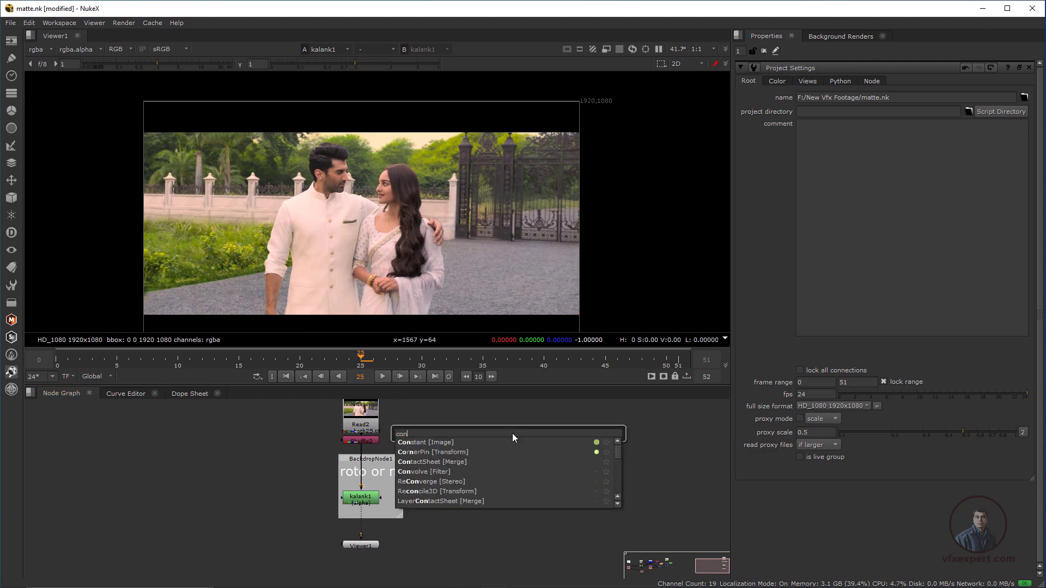
{"action": "type", "text": "st"}
{"action": "left_click", "coordinate": [454, 441]}
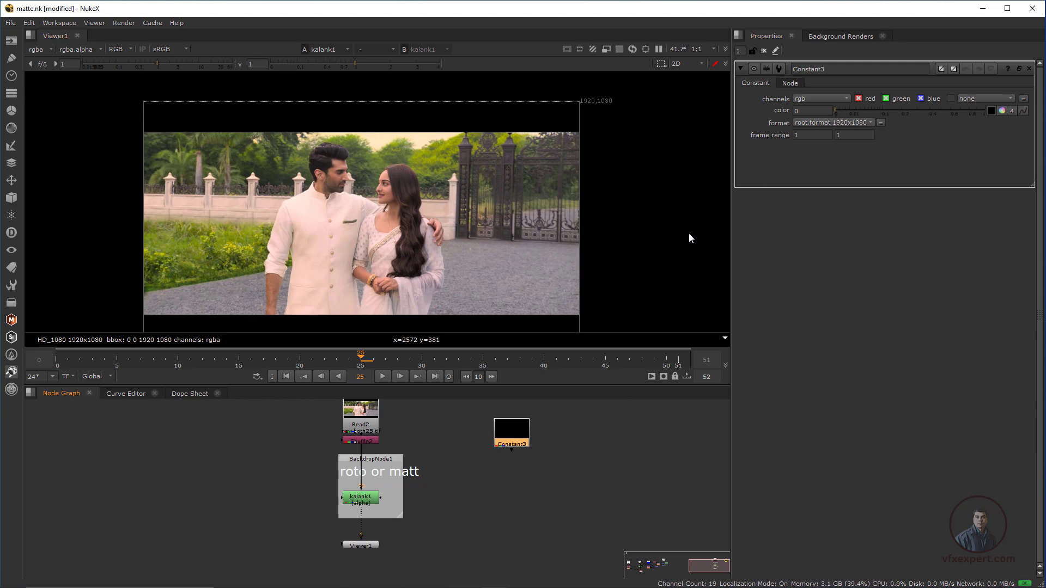
{"action": "key", "text": "Delete"}
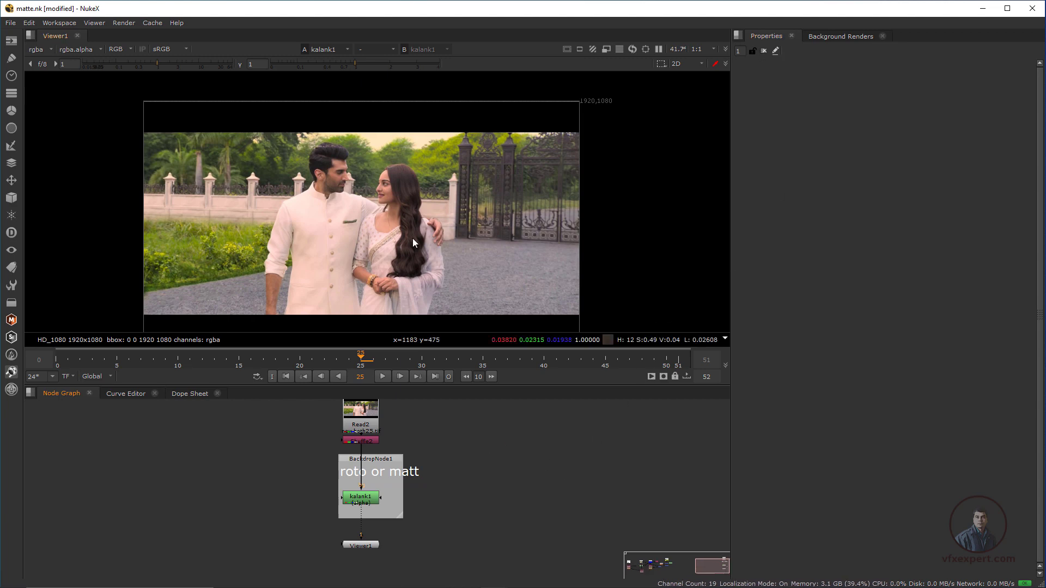
Step: Add a separate Constant node beside the footage branch and make it pure blue by setting its blue colour value to 1
{"action": "scroll", "coordinate": [408, 195], "scroll_direction": "up", "scroll_amount": 1}
{"action": "middle_click_drag", "start_coordinate": [377, 209], "coordinate": [414, 222]}
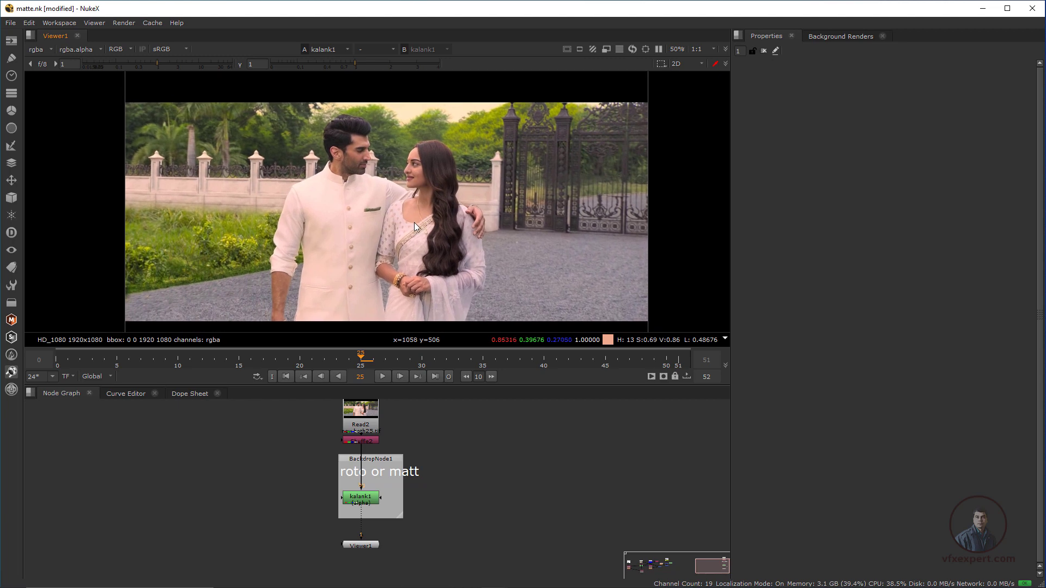
{"action": "middle_click_drag", "start_coordinate": [439, 462], "coordinate": [383, 475]}
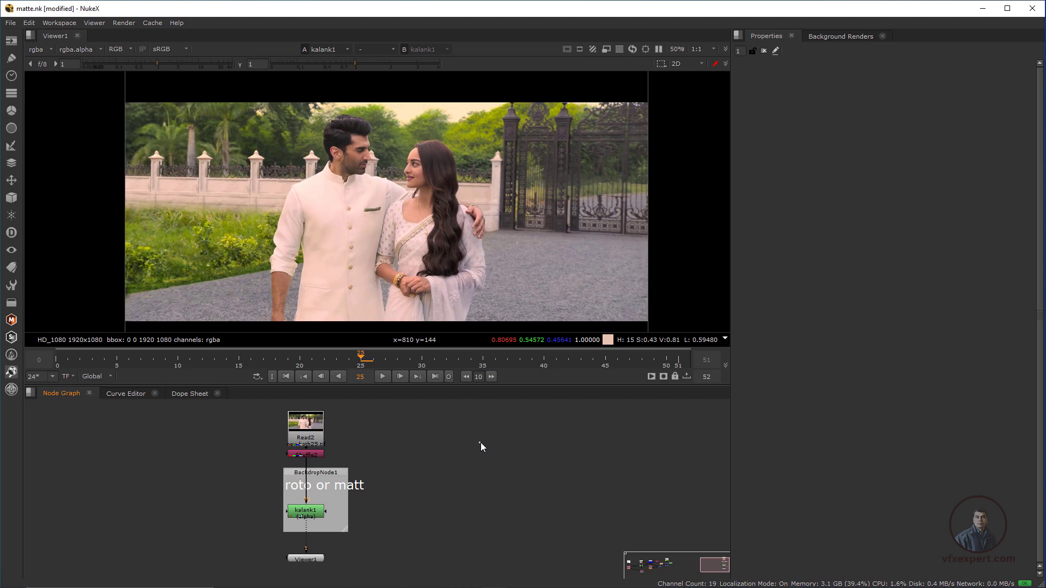
{"action": "key", "text": "Tab"}
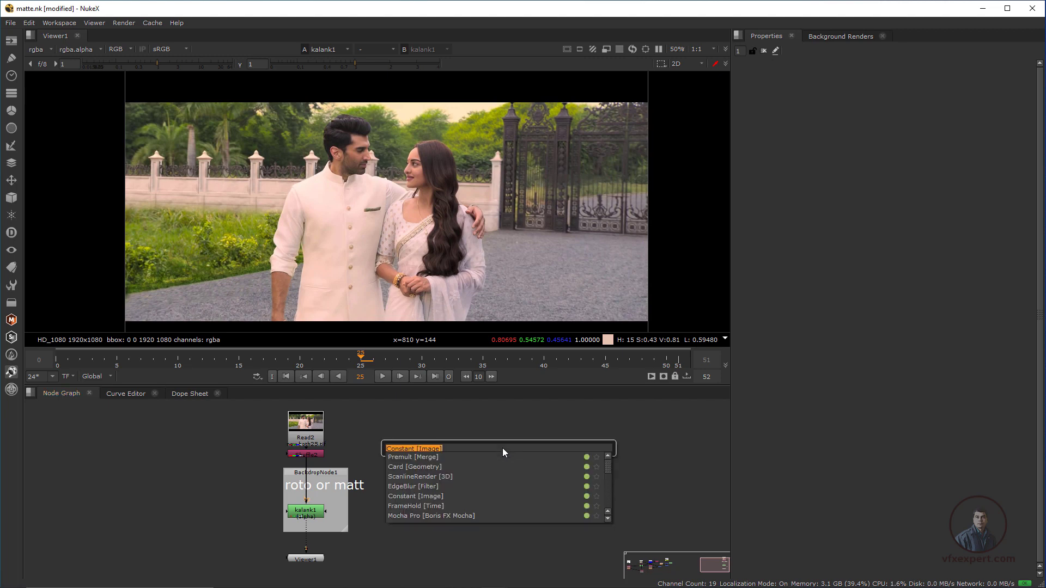
{"action": "type", "text": "const"}
{"action": "key", "text": "Return"}
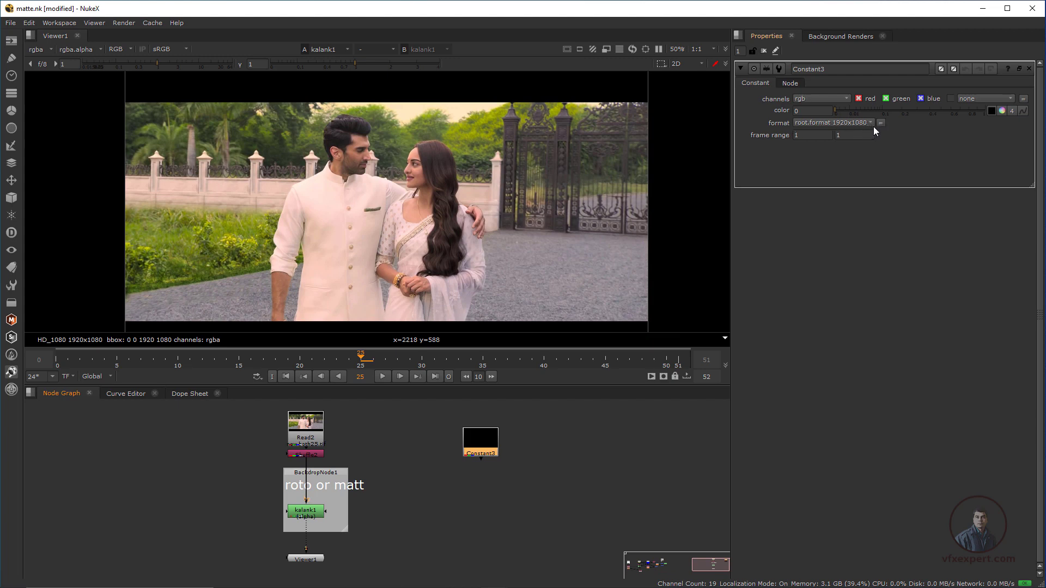
{"action": "left_click", "coordinate": [1012, 111]}
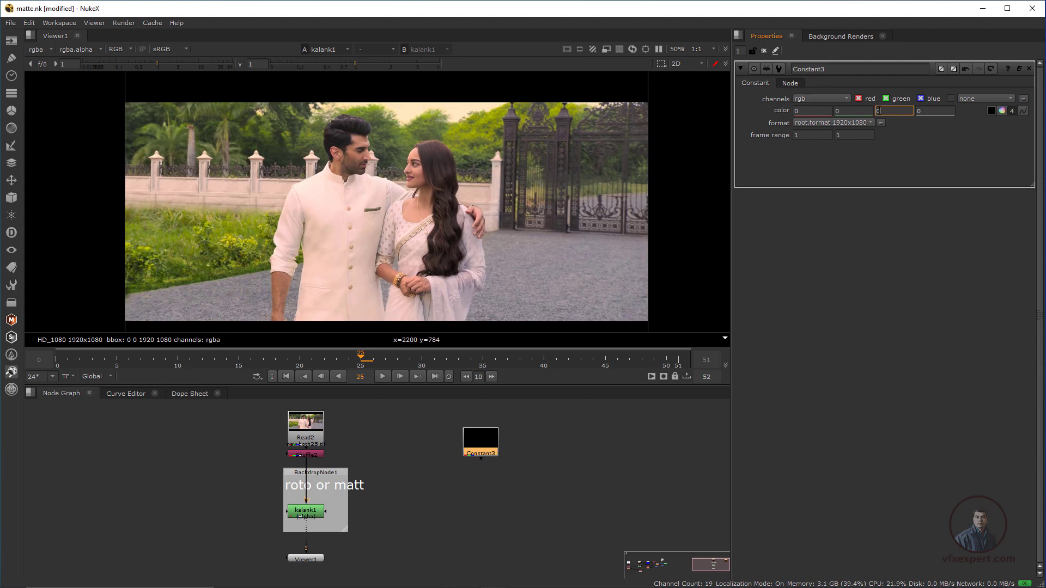
{"action": "type", "text": "1"}
{"action": "left_click", "coordinate": [558, 451]}
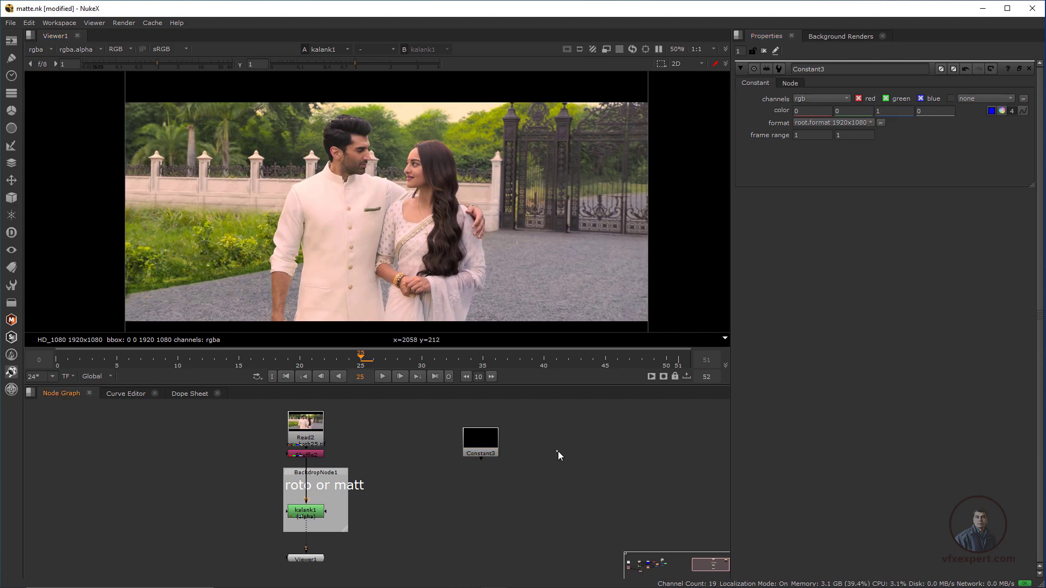
Step: Reposition the blue Constant node to the side of the roto branch and open the kalank1 roto properties
{"action": "left_click_drag", "start_coordinate": [487, 447], "coordinate": [454, 433]}
{"action": "middle_click_drag", "start_coordinate": [379, 485], "coordinate": [353, 487]}
{"action": "left_click_drag", "start_coordinate": [425, 435], "coordinate": [453, 438]}
{"action": "left_click", "coordinate": [283, 516]}
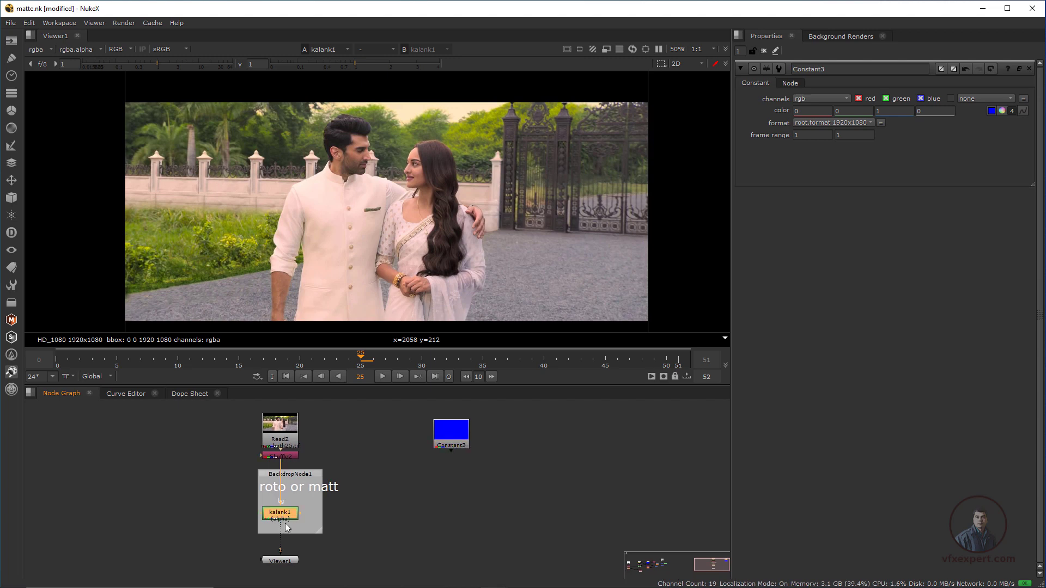
{"action": "left_click_drag", "start_coordinate": [283, 517], "coordinate": [283, 518]}
{"action": "double_click", "coordinate": [283, 518]}
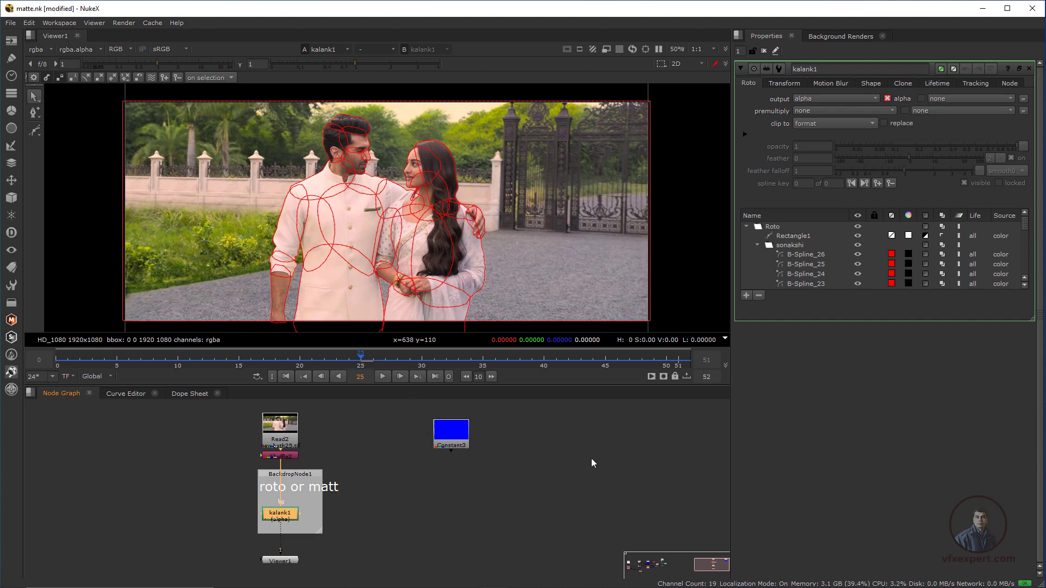
{"action": "left_click", "coordinate": [528, 460]}
{"action": "left_click_drag", "start_coordinate": [453, 444], "coordinate": [446, 436]}
{"action": "left_click", "coordinate": [388, 439]}
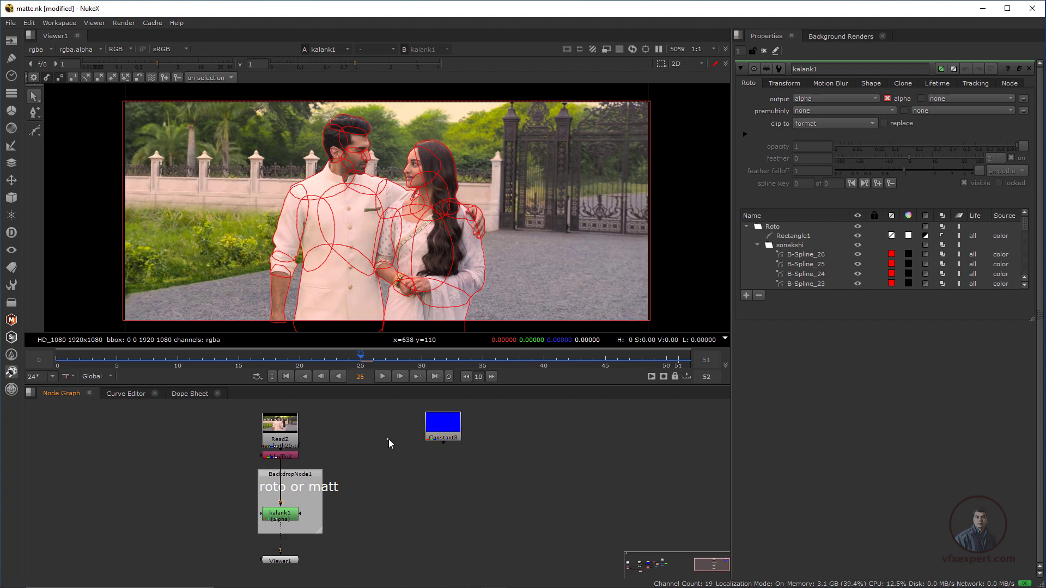
{"action": "middle_click_drag", "start_coordinate": [383, 448], "coordinate": [381, 463]}
{"action": "left_click", "coordinate": [430, 451]}
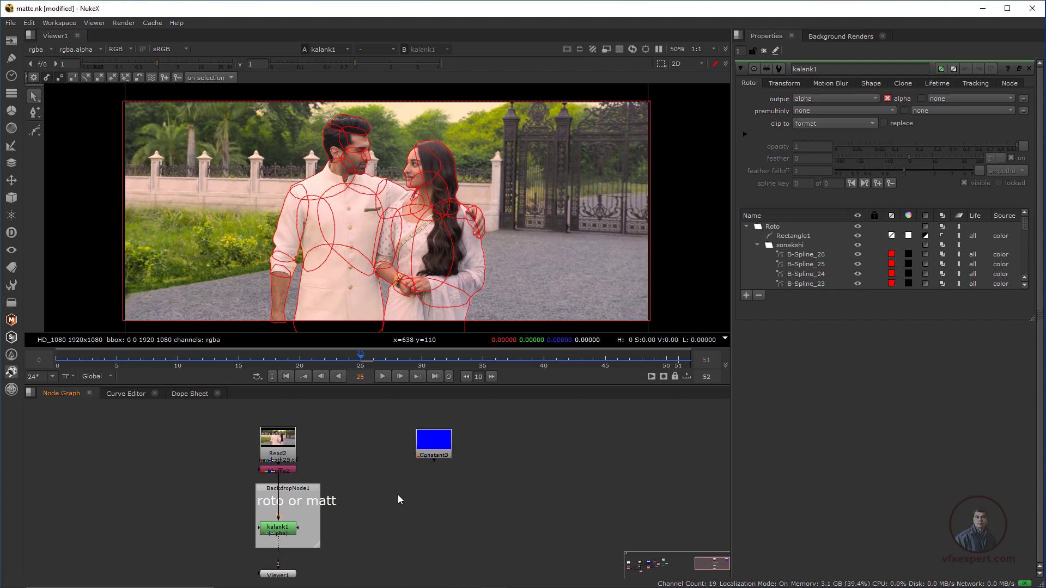
Step: Check the kalank1 roto's alpha channel in the viewer and return to the colour display
{"action": "mouse_move", "coordinate": [465, 277]}
{"action": "middle_mouse_down"}
{"action": "mouse_move", "coordinate": [453, 264]}
{"action": "mouse_move", "coordinate": [475, 277]}
{"action": "middle_mouse_up"}
{"action": "key", "text": "a"}
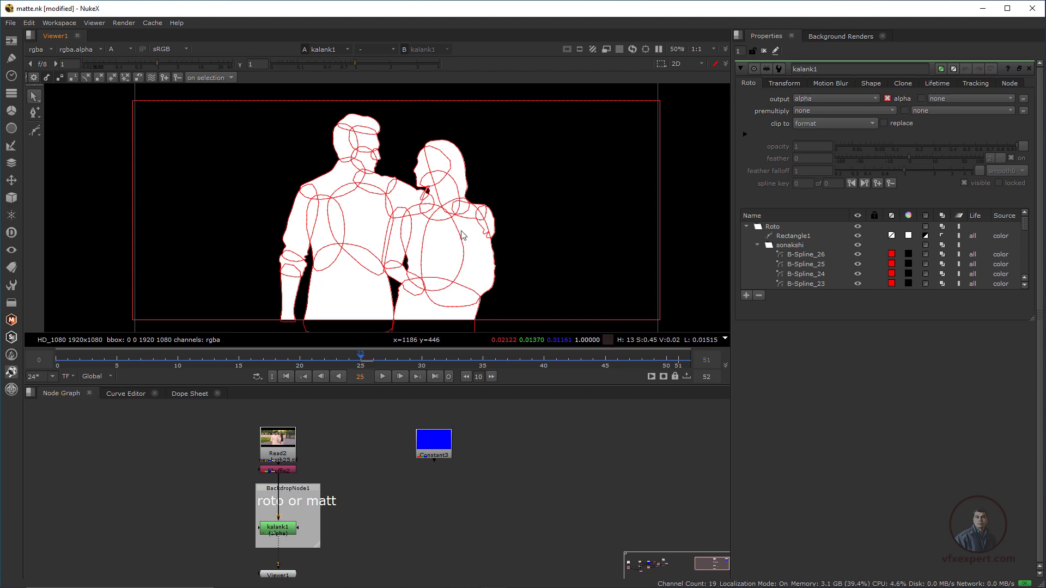
{"action": "key", "text": "a"}
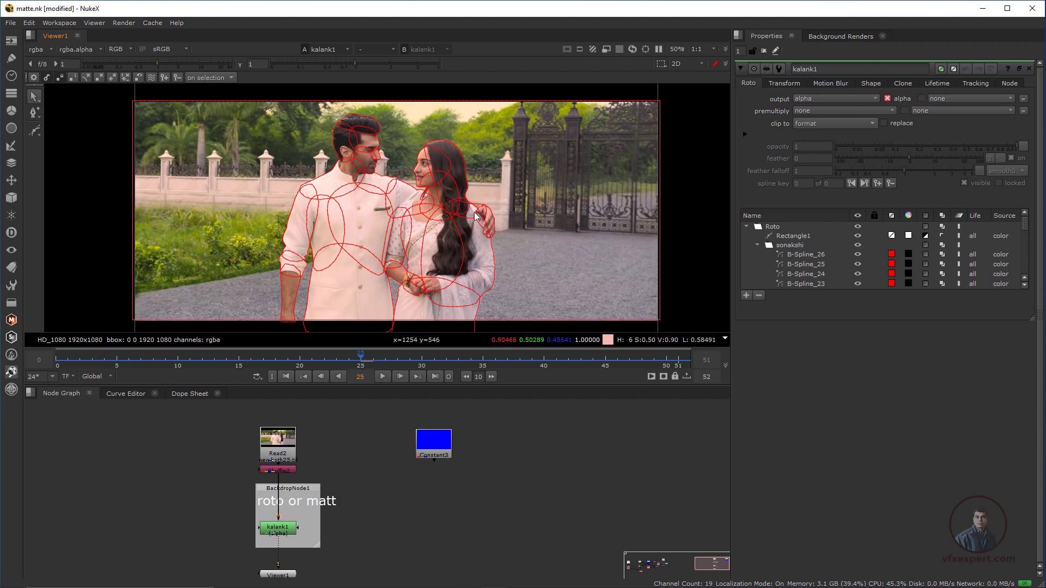
Step: Add a Copy node below the blue Constant, connecting its B input to the Constant and its A input to kalank1
{"action": "mouse_move", "coordinate": [436, 442]}
{"action": "left_mouse_down"}
{"action": "mouse_move", "coordinate": [462, 443]}
{"action": "mouse_move", "coordinate": [438, 442]}
{"action": "mouse_move", "coordinate": [453, 444]}
{"action": "left_mouse_up"}
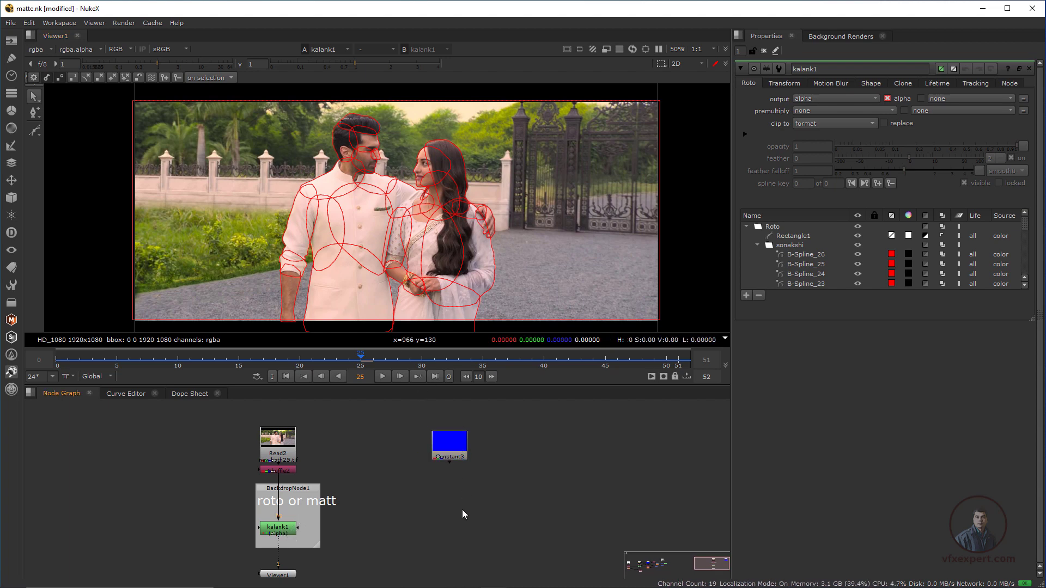
{"action": "middle_click_drag", "start_coordinate": [463, 510], "coordinate": [445, 508]}
{"action": "key", "text": "k"}
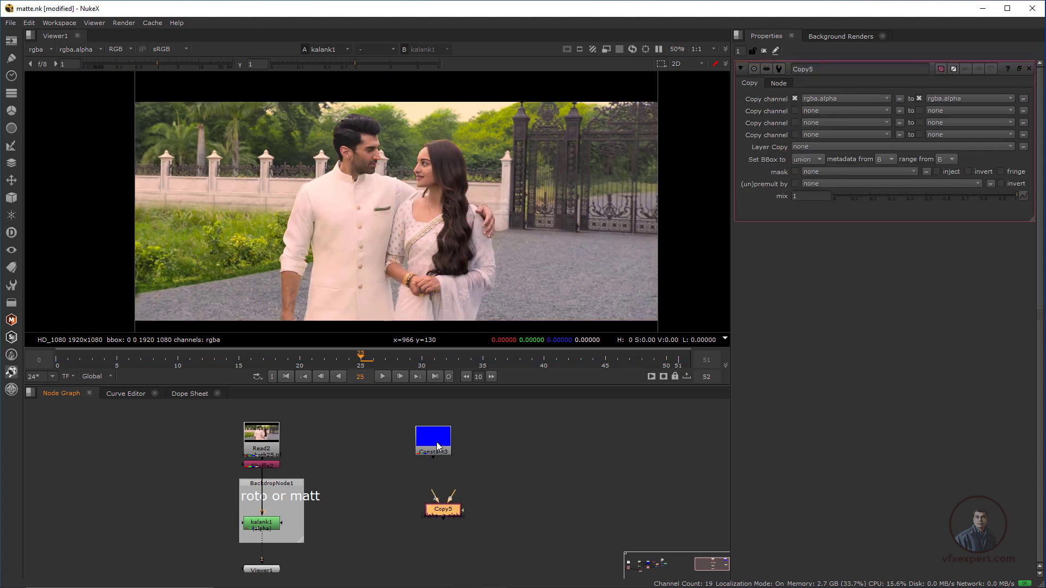
{"action": "left_click_drag", "start_coordinate": [439, 448], "coordinate": [440, 436]}
{"action": "left_click", "coordinate": [452, 500]}
{"action": "left_click", "coordinate": [456, 475]}
{"action": "left_click_drag", "start_coordinate": [453, 499], "coordinate": [434, 432]}
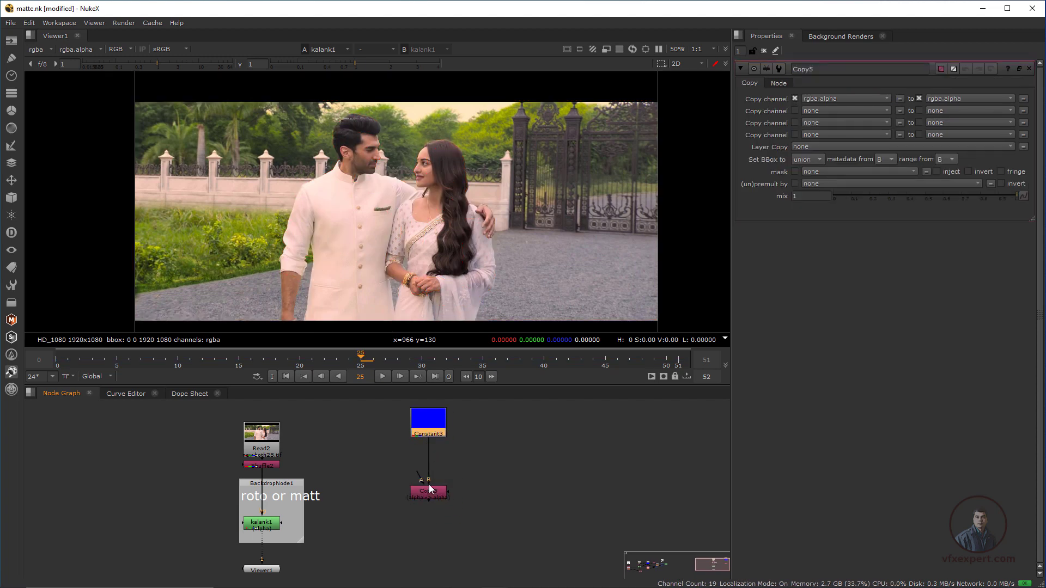
{"action": "left_click_drag", "start_coordinate": [370, 510], "coordinate": [274, 527]}
{"action": "left_click_drag", "start_coordinate": [435, 500], "coordinate": [436, 530]}
{"action": "middle_click_drag", "start_coordinate": [446, 513], "coordinate": [426, 493]}
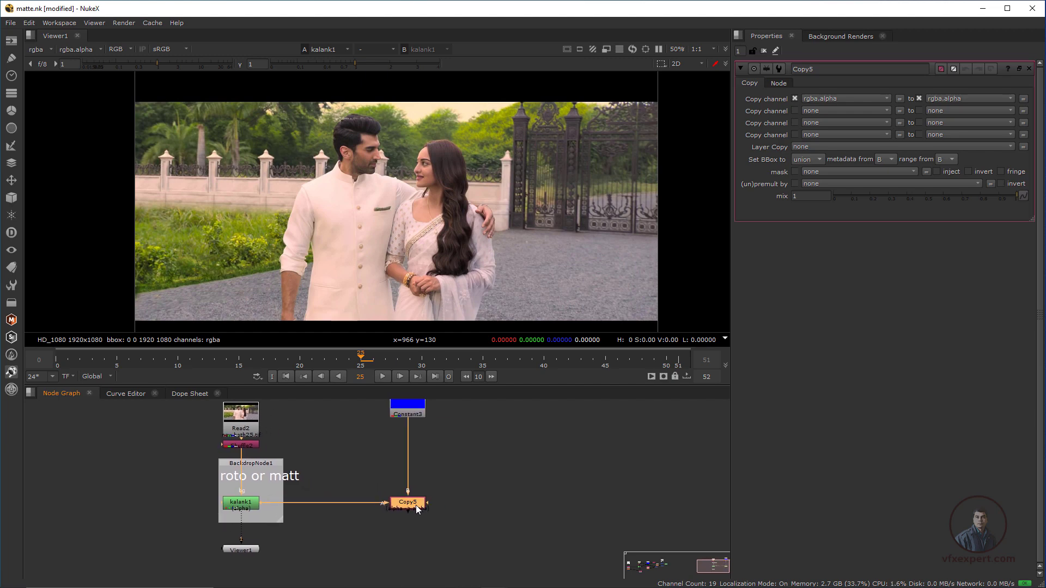
Step: Add a Premult node after the Copy node and view its output
{"action": "key", "text": "Tab"}
{"action": "type", "text": "pre"}
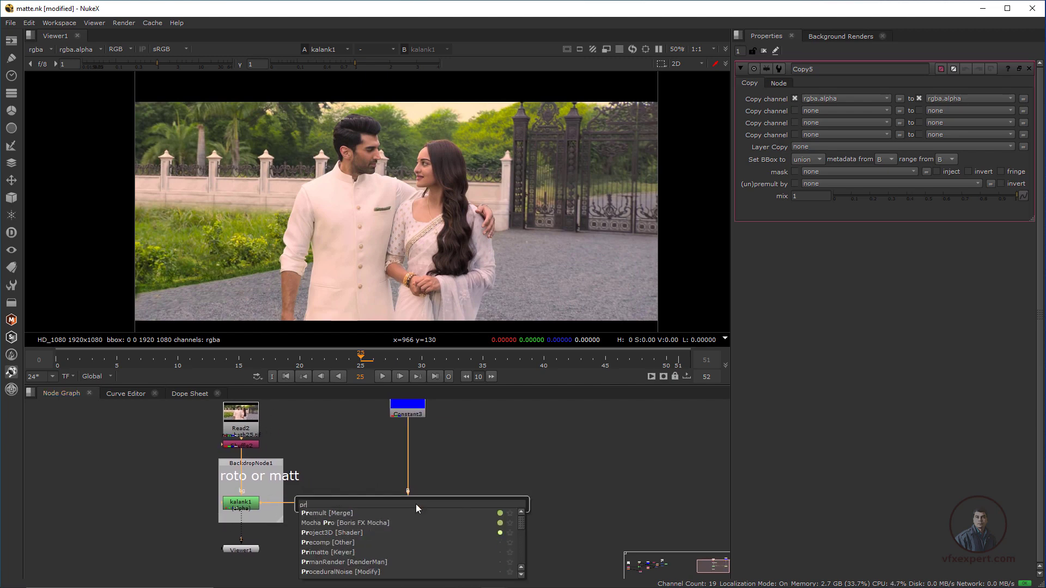
{"action": "left_click", "coordinate": [349, 513]}
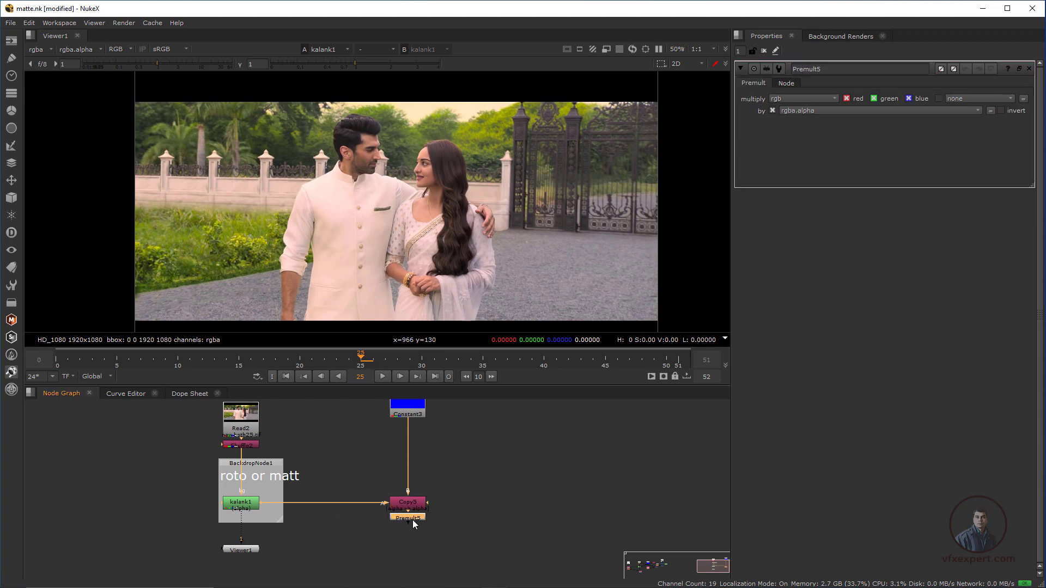
{"action": "key", "text": "1"}
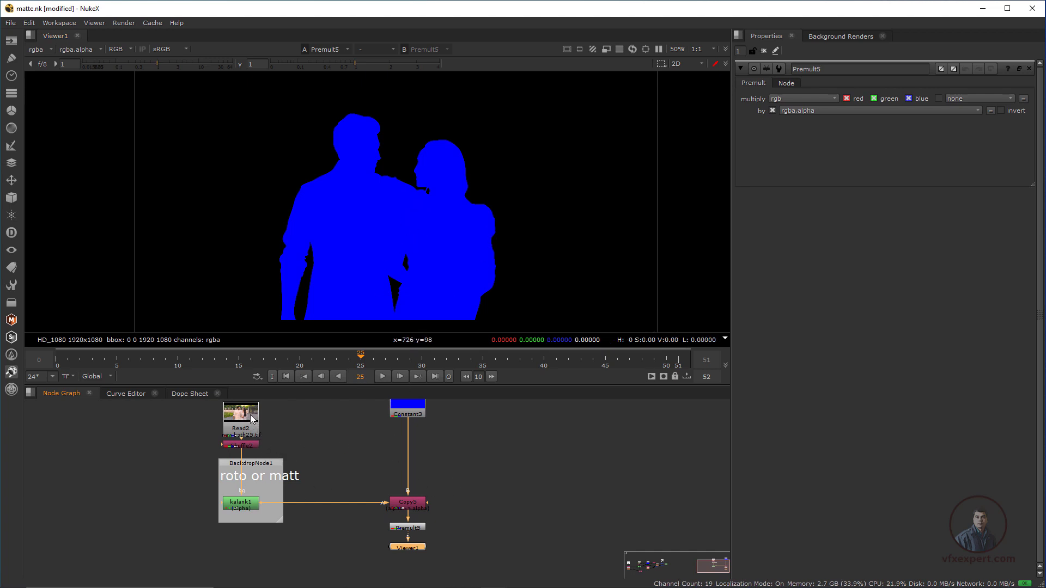
Step: Enlarge the node graph area and add an unconnected Merge node below the roto and Copy branches
{"action": "middle_click_drag", "start_coordinate": [393, 452], "coordinate": [370, 450]}
{"action": "middle_click_drag", "start_coordinate": [410, 482], "coordinate": [419, 467]}
{"action": "scroll", "coordinate": [422, 514], "scroll_direction": "down", "scroll_amount": 1}
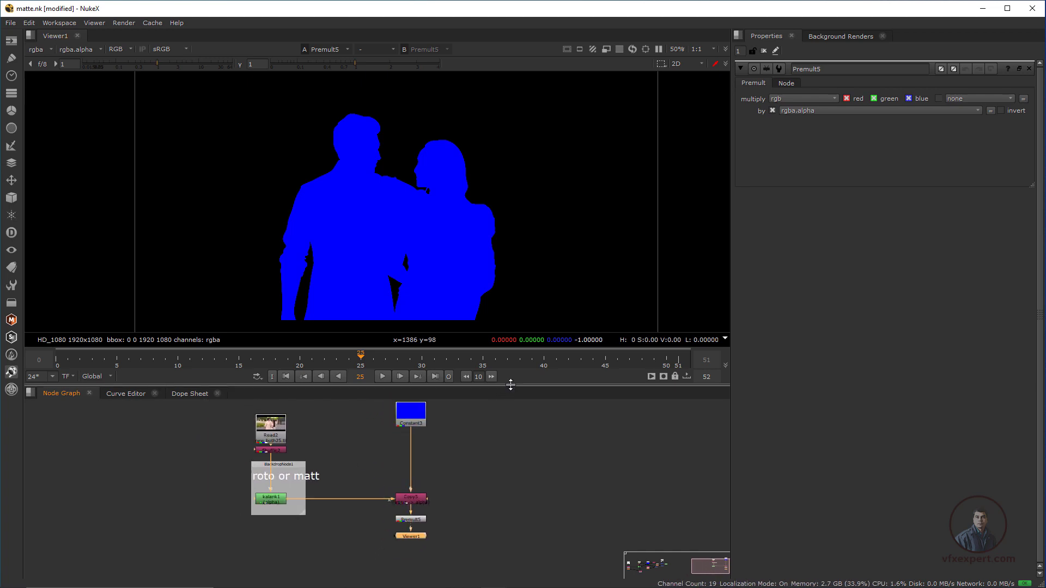
{"action": "left_click_drag", "start_coordinate": [498, 385], "coordinate": [498, 311]}
{"action": "left_click", "coordinate": [431, 517]}
{"action": "left_click_drag", "start_coordinate": [433, 509], "coordinate": [434, 520]}
{"action": "key", "text": "m"}
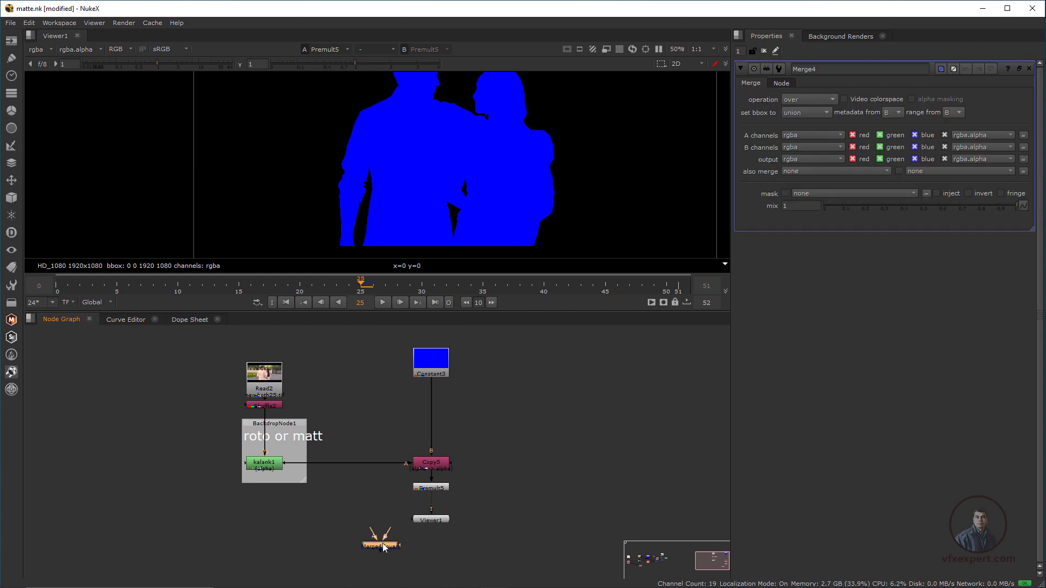
Step: Connect the Merge node's B input to the Read2 footage and route the pipe around the roto backdrop with two dots
{"action": "left_click_drag", "start_coordinate": [390, 538], "coordinate": [274, 380]}
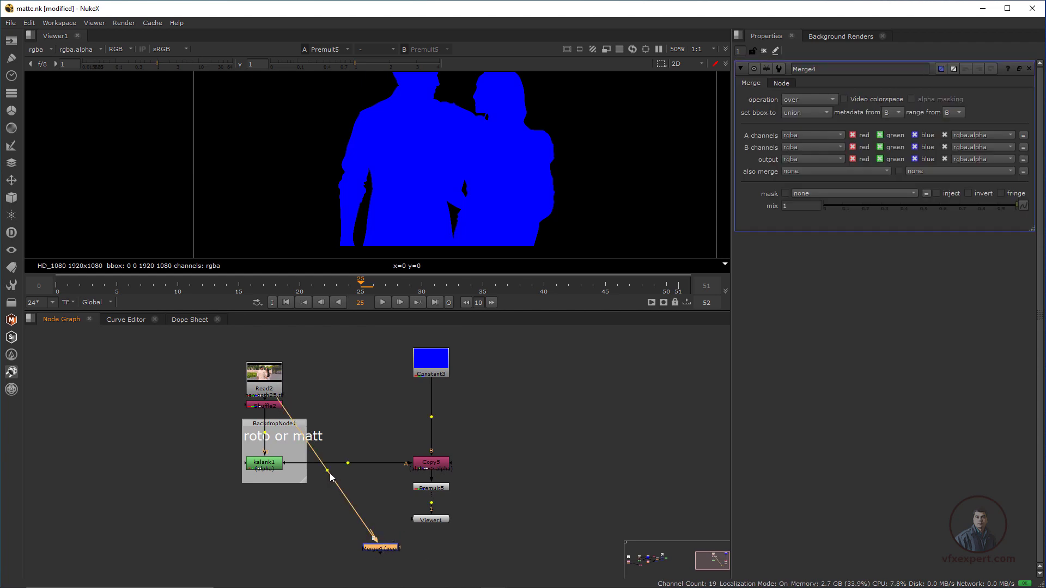
{"action": "left_click_drag", "start_coordinate": [326, 472], "coordinate": [373, 496], "text": "ctrl"}
{"action": "left_click_drag", "start_coordinate": [322, 441], "coordinate": [369, 379], "text": "ctrl"}
{"action": "mouse_move", "coordinate": [366, 490]}
{"action": "left_mouse_down"}
{"action": "mouse_move", "coordinate": [349, 501]}
{"action": "mouse_move", "coordinate": [364, 499]}
{"action": "left_mouse_up"}
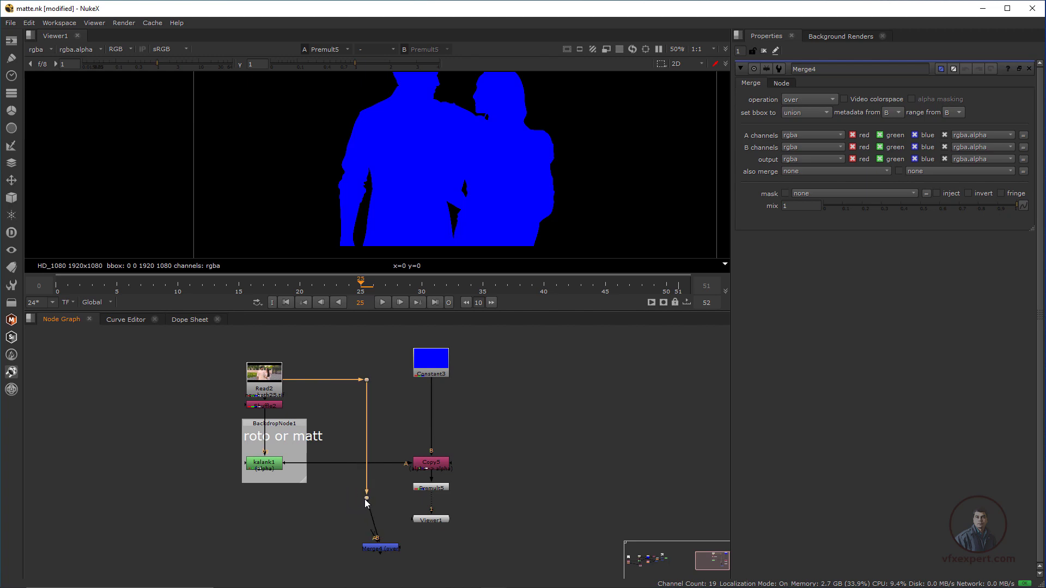
Step: Connect the Merge node's A input to the Premult and view the merged result
{"action": "left_click", "coordinate": [440, 521]}
{"action": "mouse_move", "coordinate": [386, 549]}
{"action": "left_mouse_down"}
{"action": "mouse_move", "coordinate": [379, 529]}
{"action": "mouse_move", "coordinate": [433, 488]}
{"action": "mouse_move", "coordinate": [388, 530]}
{"action": "left_mouse_up"}
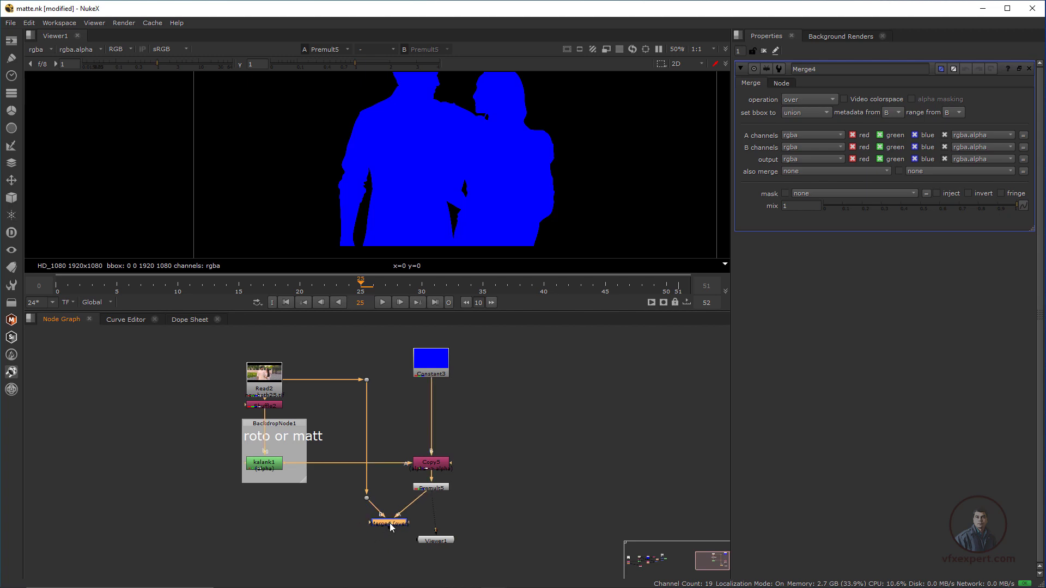
{"action": "key", "text": "1"}
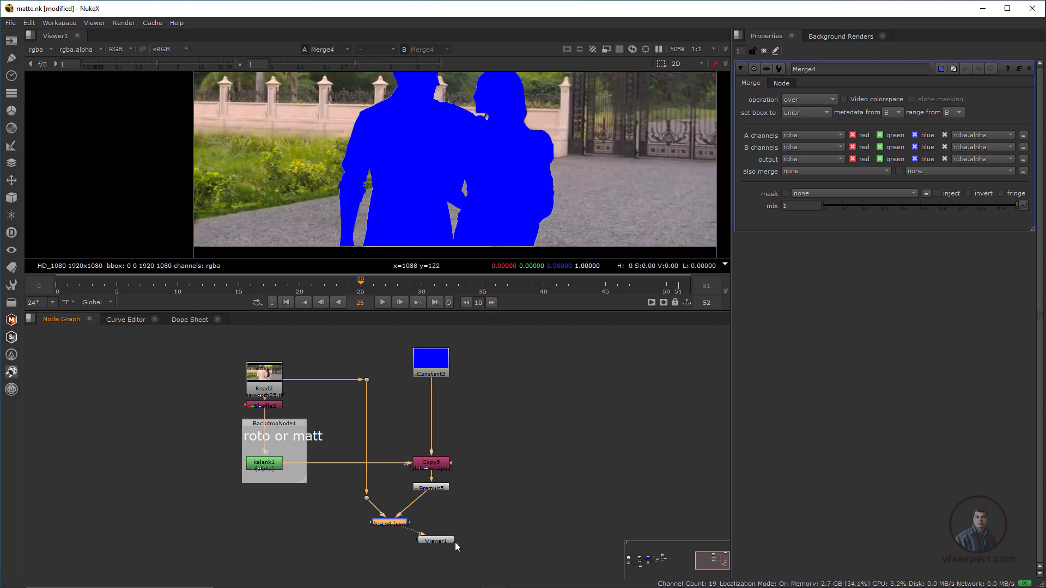
Step: Align the Merge node directly under the Premult, straighten its footage pipe at the lower dot and move Viewer1 below
{"action": "left_click_drag", "start_coordinate": [447, 540], "coordinate": [427, 559]}
{"action": "left_click_drag", "start_coordinate": [396, 523], "coordinate": [439, 513]}
{"action": "left_click_drag", "start_coordinate": [367, 497], "coordinate": [369, 510]}
{"action": "left_click", "coordinate": [425, 511]}
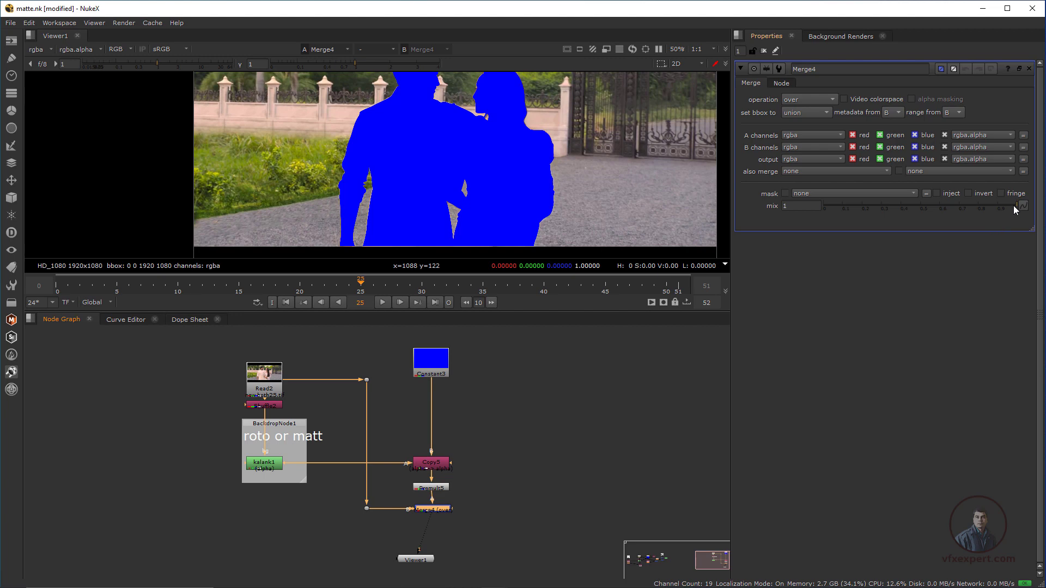
Step: Lower the Merge node's mix to 0.9 so the blue overlay is semi-transparent over the couple
{"action": "mouse_move", "coordinate": [1014, 205]}
{"action": "left_mouse_down"}
{"action": "mouse_move", "coordinate": [973, 204]}
{"action": "mouse_move", "coordinate": [997, 206]}
{"action": "left_mouse_up"}
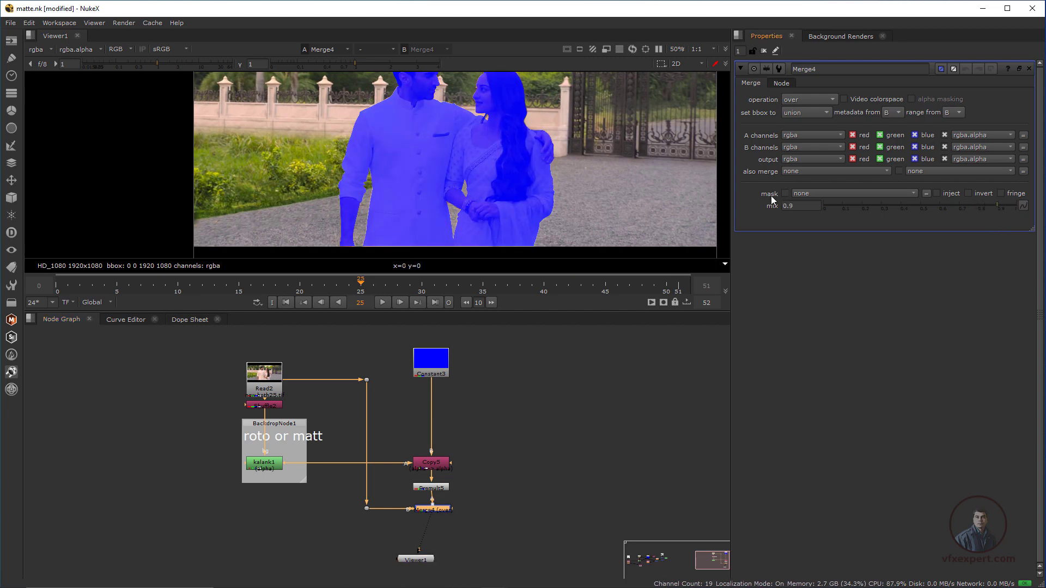
{"action": "scroll", "coordinate": [481, 175], "scroll_direction": "down", "scroll_amount": 3}
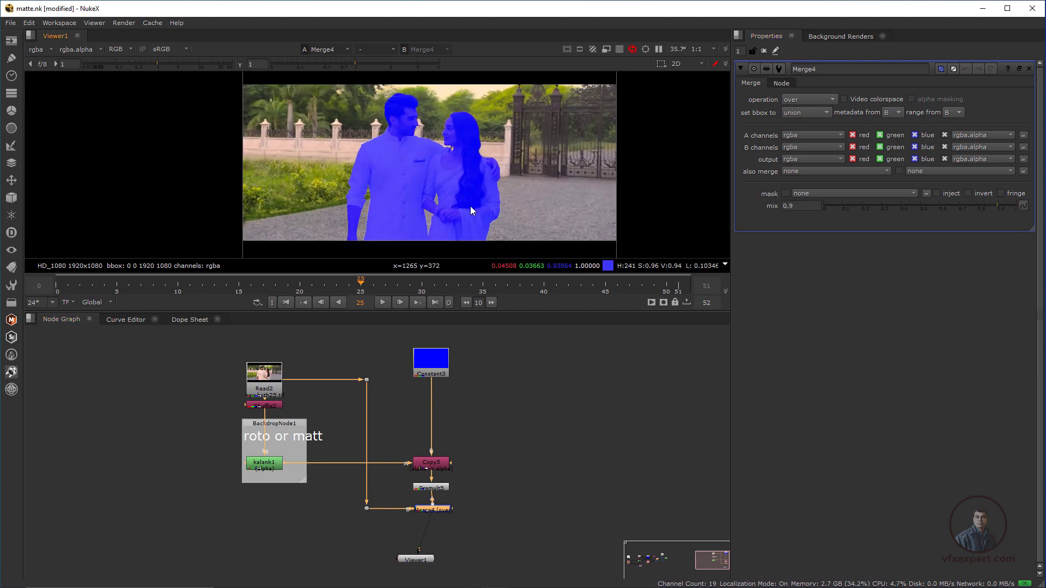
{"action": "left_click", "coordinate": [506, 420]}
Step: Play back the blue overlay from frame 0, scrub back to frame 15 and place Viewer1 directly below the Merge
{"action": "left_click", "coordinate": [283, 303]}
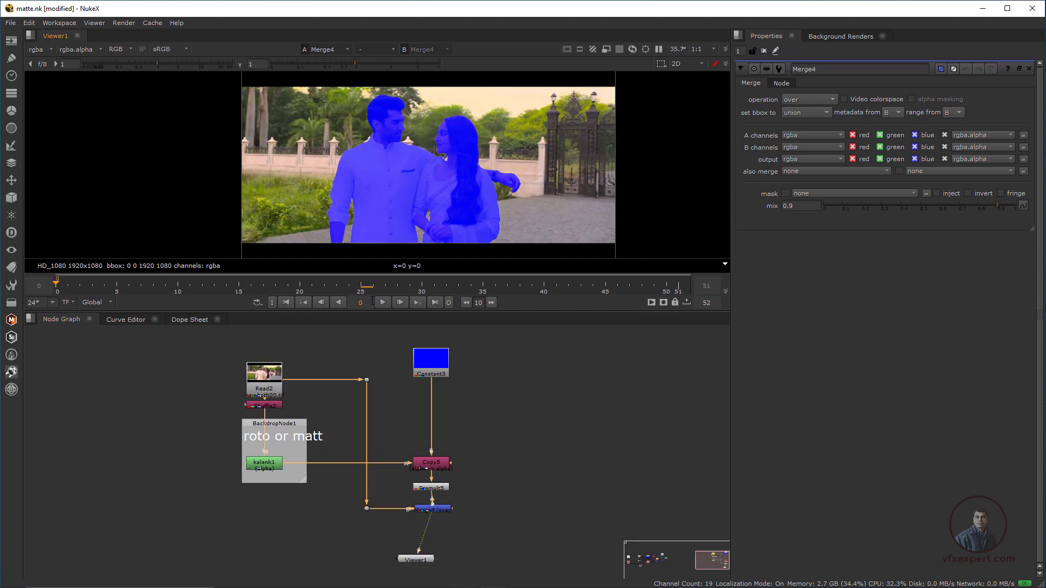
{"action": "left_click", "coordinate": [385, 302]}
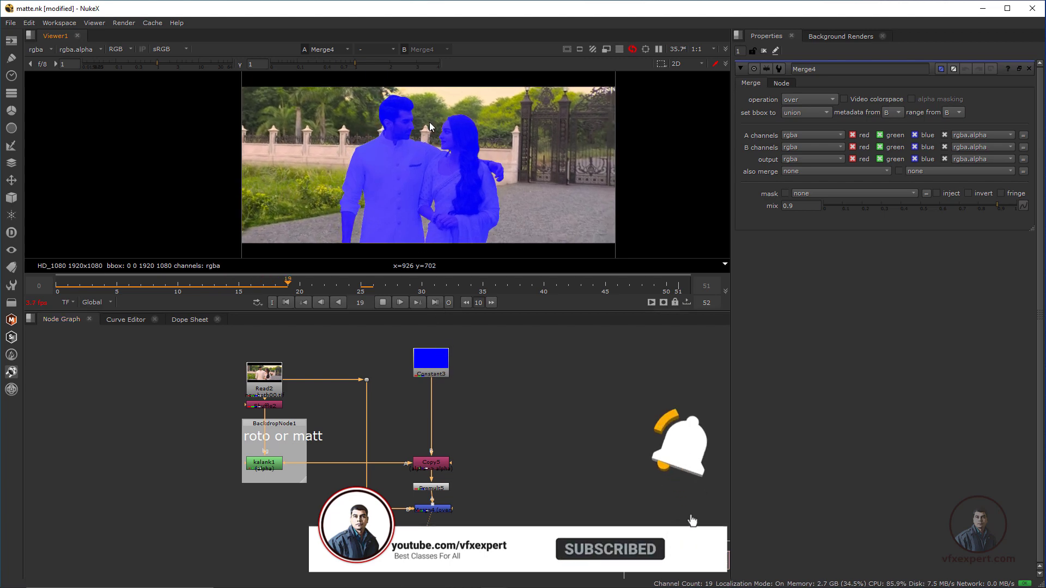
{"action": "left_click", "coordinate": [384, 302]}
{"action": "left_click_drag", "start_coordinate": [338, 285], "coordinate": [244, 292]}
{"action": "left_click", "coordinate": [244, 294]}
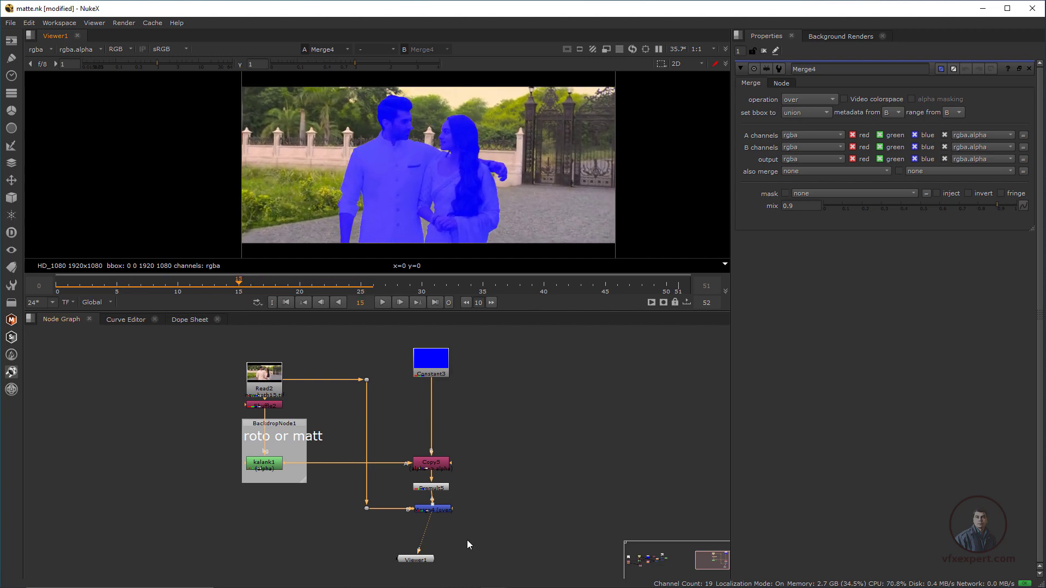
{"action": "left_click_drag", "start_coordinate": [427, 564], "coordinate": [444, 544]}
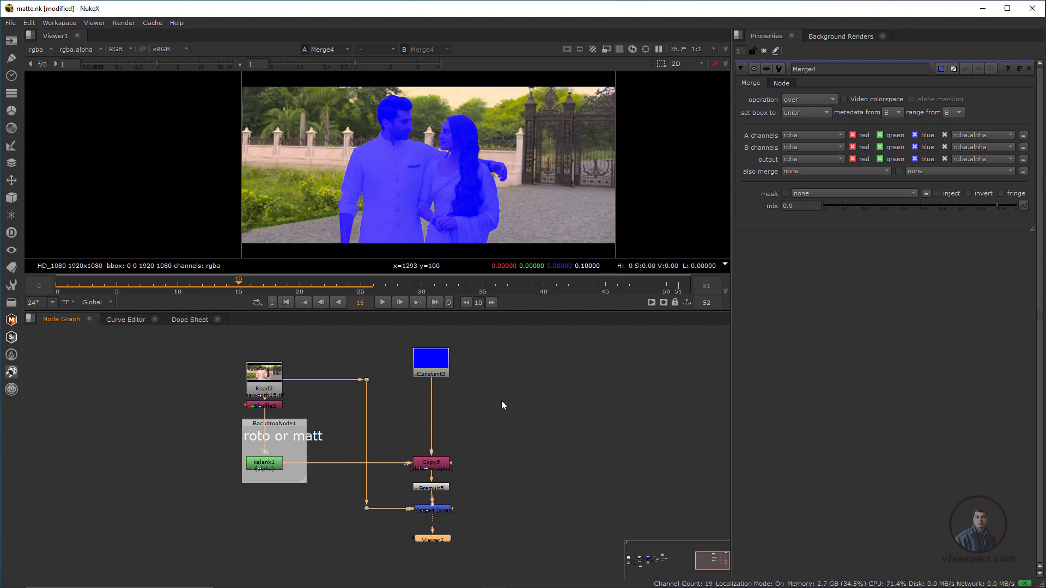
Step: Duplicate the Copy and Premult nodes of the blue overlay branch into the empty space beside it
{"action": "middle_click_drag", "start_coordinate": [501, 405], "coordinate": [420, 413]}
{"action": "left_click_drag", "start_coordinate": [397, 443], "coordinate": [320, 506]}
{"action": "left_click", "coordinate": [480, 449]}
{"action": "key", "text": "ctrl+v"}
{"action": "left_click", "coordinate": [483, 406]}
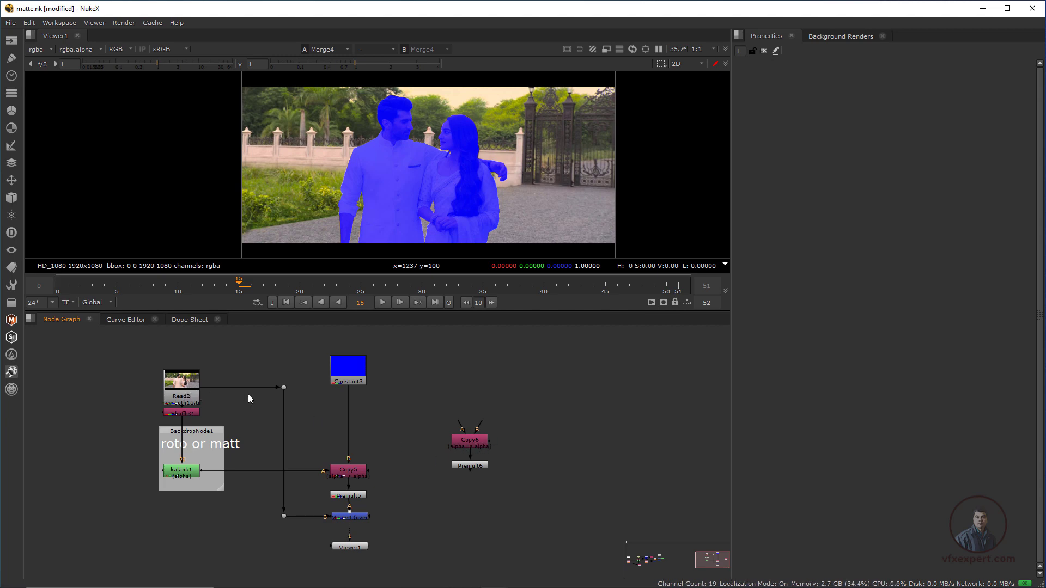
Step: Raise the blue Constant, then connect the duplicated Copy's B input to the footage's upper dot and its A input to the roto node
{"action": "left_click_drag", "start_coordinate": [349, 375], "coordinate": [350, 347]}
{"action": "left_click", "coordinate": [421, 417]}
{"action": "left_click_drag", "start_coordinate": [481, 427], "coordinate": [287, 391]}
{"action": "left_click_drag", "start_coordinate": [453, 443], "coordinate": [189, 474]}
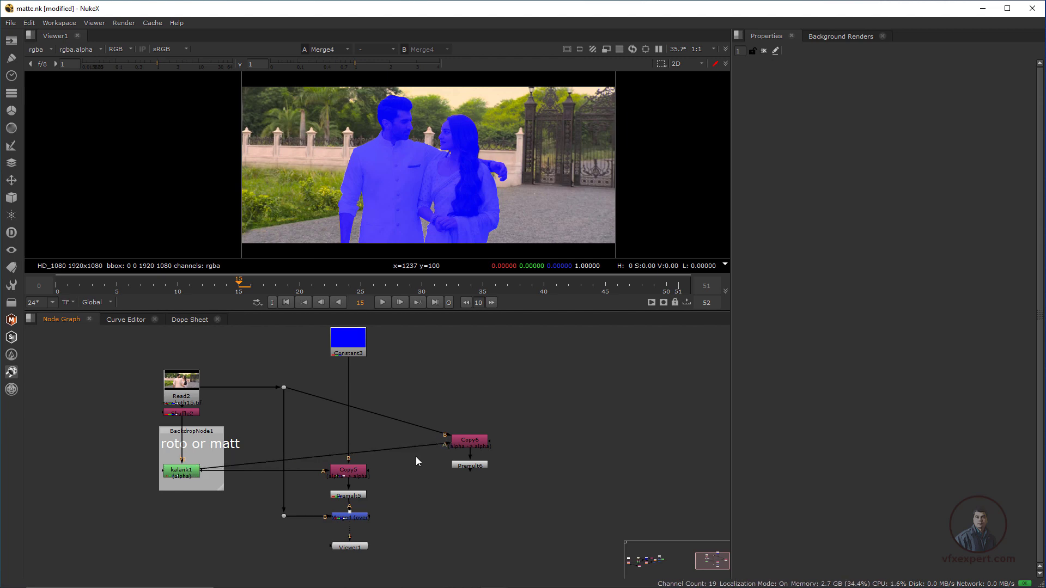
Step: Move the duplicated Copy and Premult up, view the Premult's cut-out of the couple and place Viewer1 directly below it
{"action": "left_click_drag", "start_coordinate": [479, 448], "coordinate": [480, 429]}
{"action": "left_click_drag", "start_coordinate": [481, 471], "coordinate": [478, 453]}
{"action": "key", "text": "1"}
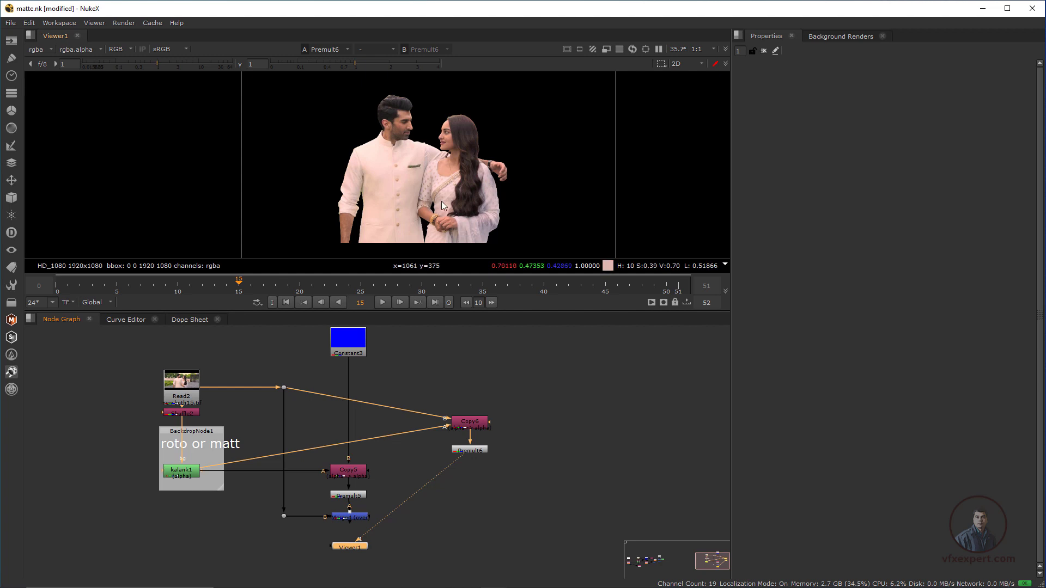
{"action": "scroll", "coordinate": [441, 201], "scroll_direction": "down", "scroll_amount": 3}
{"action": "middle_click_drag", "start_coordinate": [531, 417], "coordinate": [446, 429]}
{"action": "left_click_drag", "start_coordinate": [273, 554], "coordinate": [393, 498]}
Step: Add a CheckerBoard node beside the duplicated Copy node
{"action": "left_click", "coordinate": [518, 420]}
{"action": "key", "text": "Tab"}
{"action": "type", "text": "che"}
{"action": "left_click", "coordinate": [456, 430]}
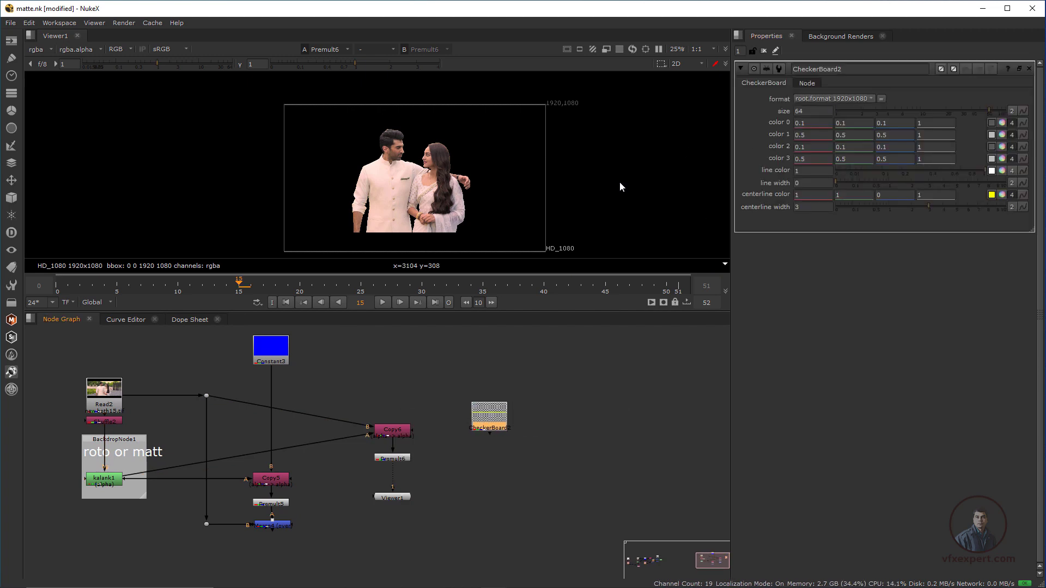
{"action": "left_click_drag", "start_coordinate": [489, 413], "coordinate": [475, 423]}
Step: Add a Merge node below the CheckerBoard, connect its B input to the CheckerBoard and align the two vertically
{"action": "left_click", "coordinate": [476, 494]}
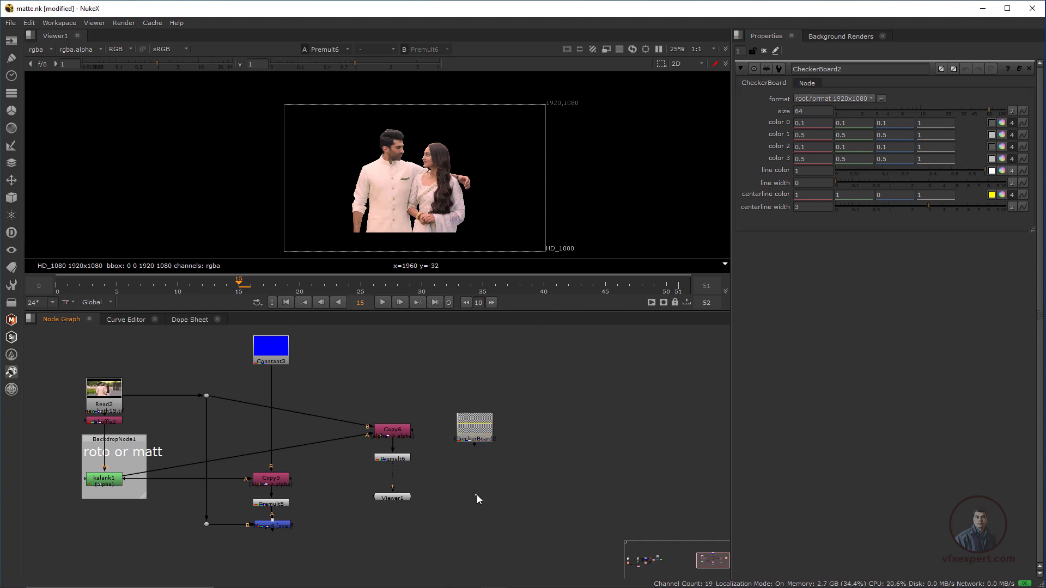
{"action": "key", "text": "m"}
{"action": "left_click_drag", "start_coordinate": [469, 481], "coordinate": [476, 424]}
{"action": "left_click_drag", "start_coordinate": [476, 424], "coordinate": [469, 403]}
{"action": "left_click", "coordinate": [394, 498]}
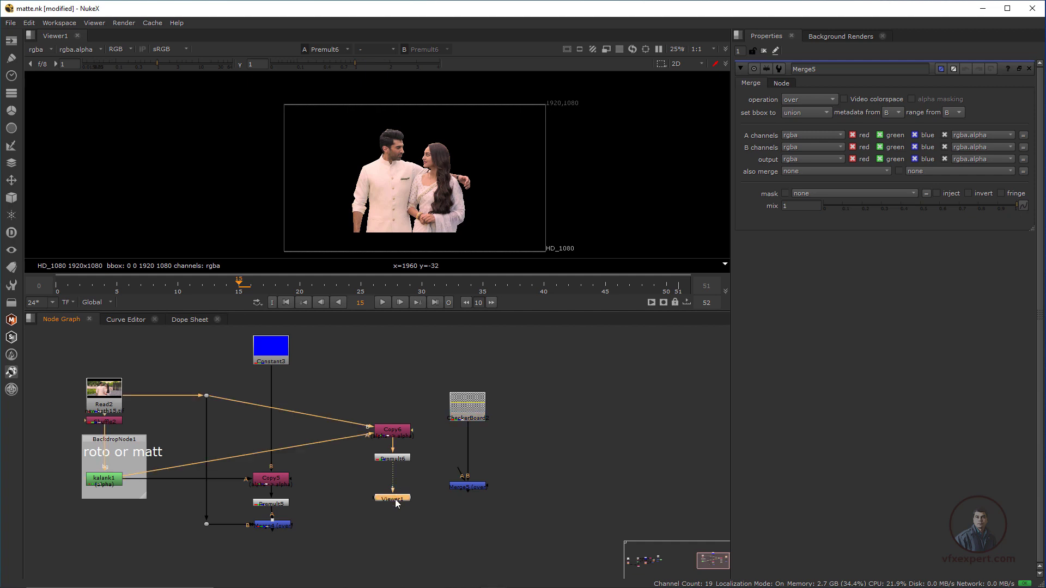
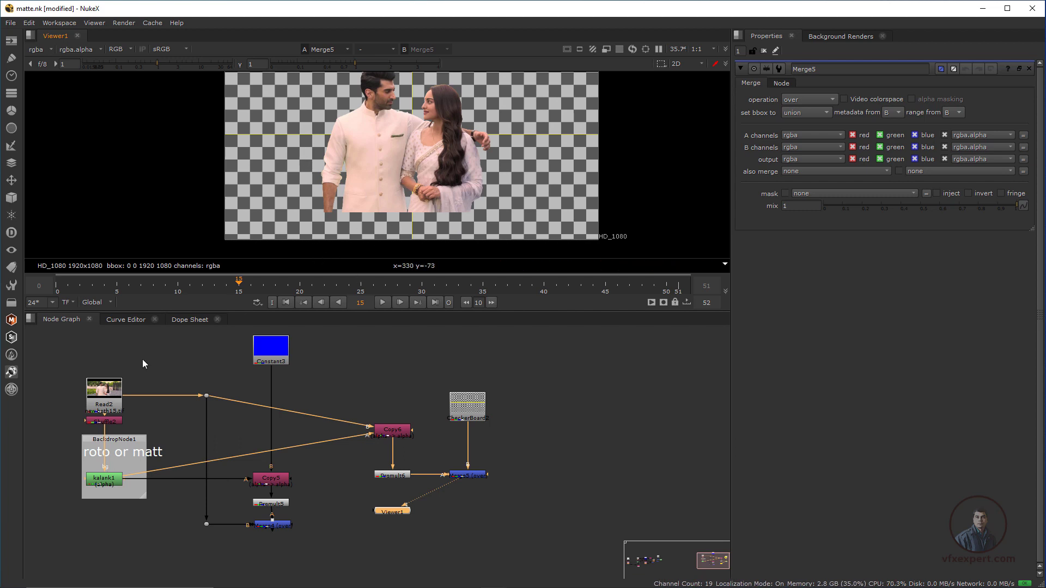
Step: View the original Read footage, and compare it with the checkerboard Merge's cut-out of the couple
{"action": "left_click", "coordinate": [116, 386]}
{"action": "key", "text": "1"}
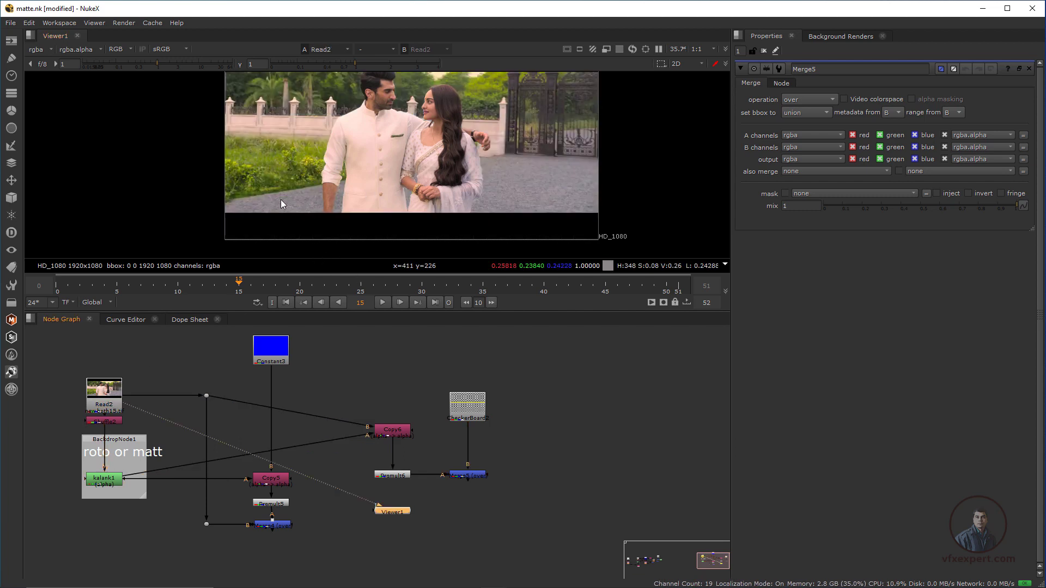
{"action": "key", "text": "minus"}
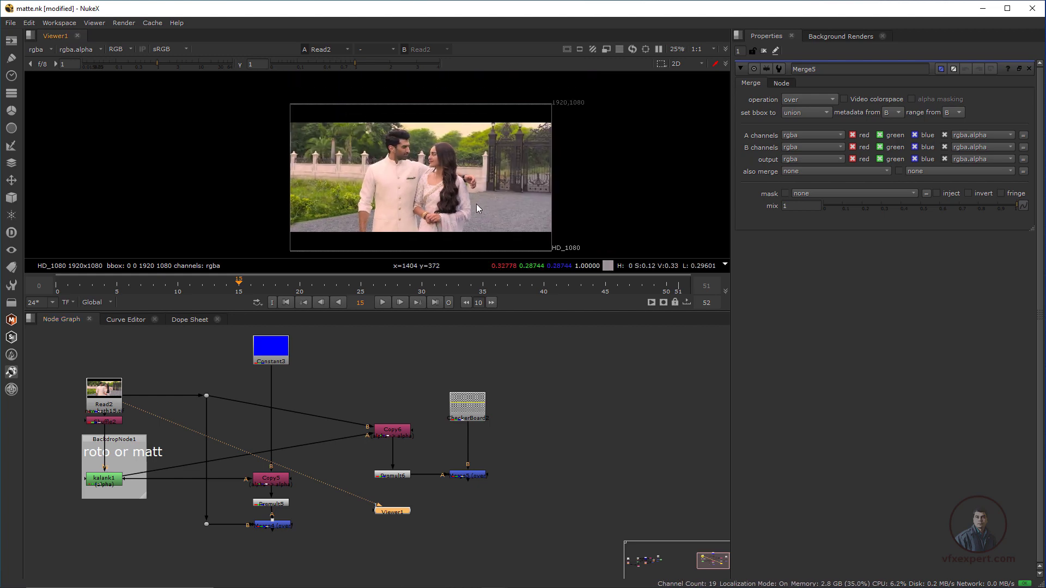
{"action": "left_click", "coordinate": [480, 475]}
{"action": "key", "text": "1"}
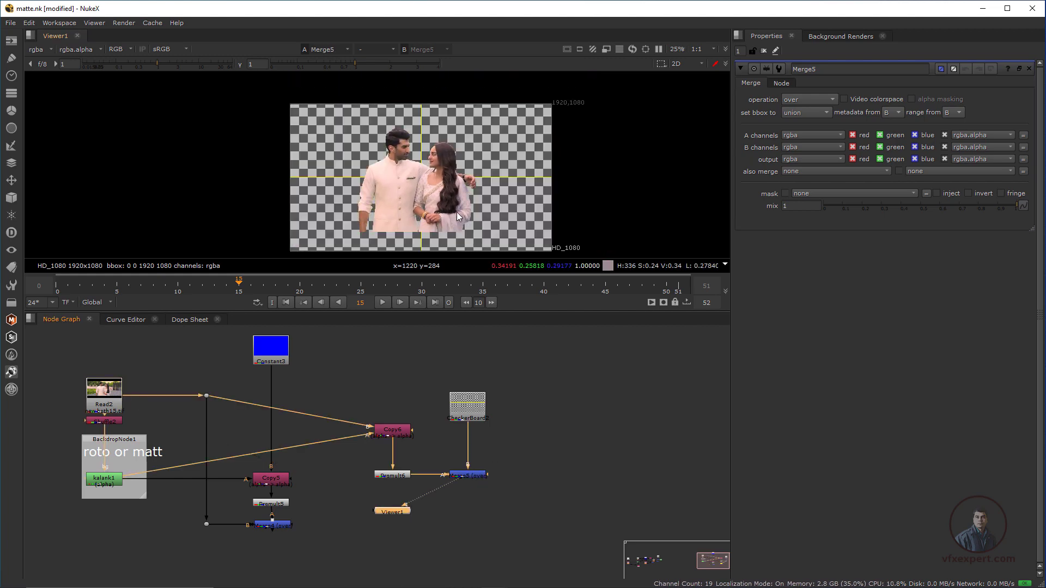
{"action": "left_click_drag", "start_coordinate": [282, 123], "coordinate": [562, 233]}
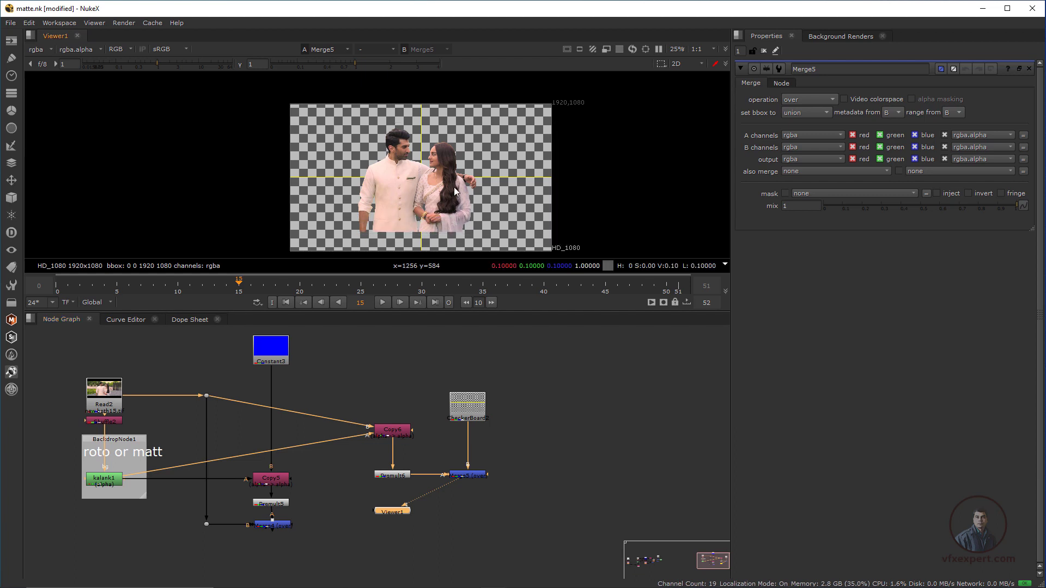
Step: Place Viewer1 directly below the checkerboard Merge and nudge the CheckerBoard node slightly upward
{"action": "left_click", "coordinate": [444, 515]}
{"action": "left_click", "coordinate": [405, 512]}
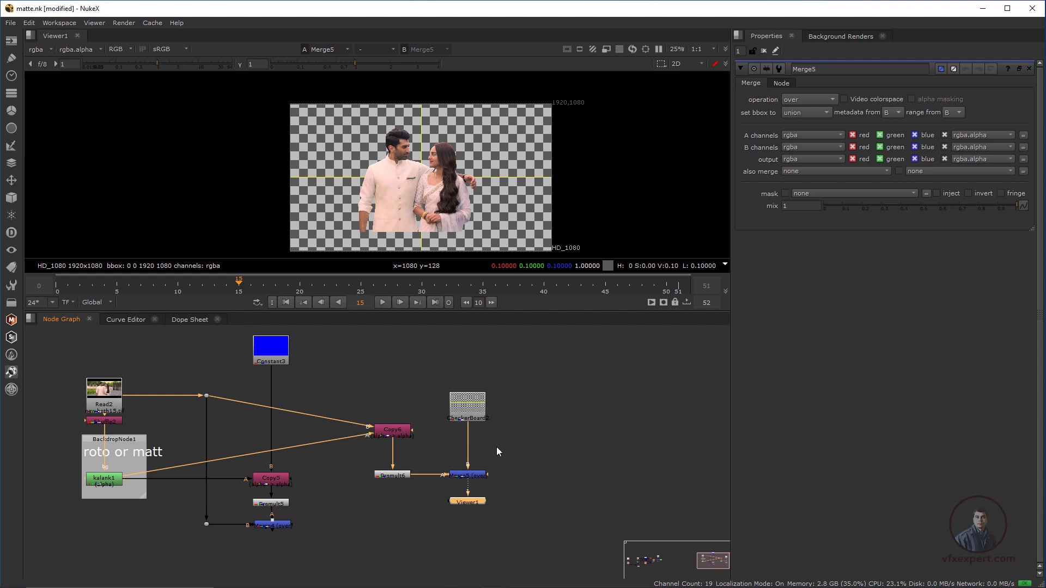
{"action": "scroll", "coordinate": [488, 449], "scroll_direction": "up", "scroll_amount": 2}
{"action": "left_click", "coordinate": [468, 414]}
{"action": "left_click", "coordinate": [450, 390]}
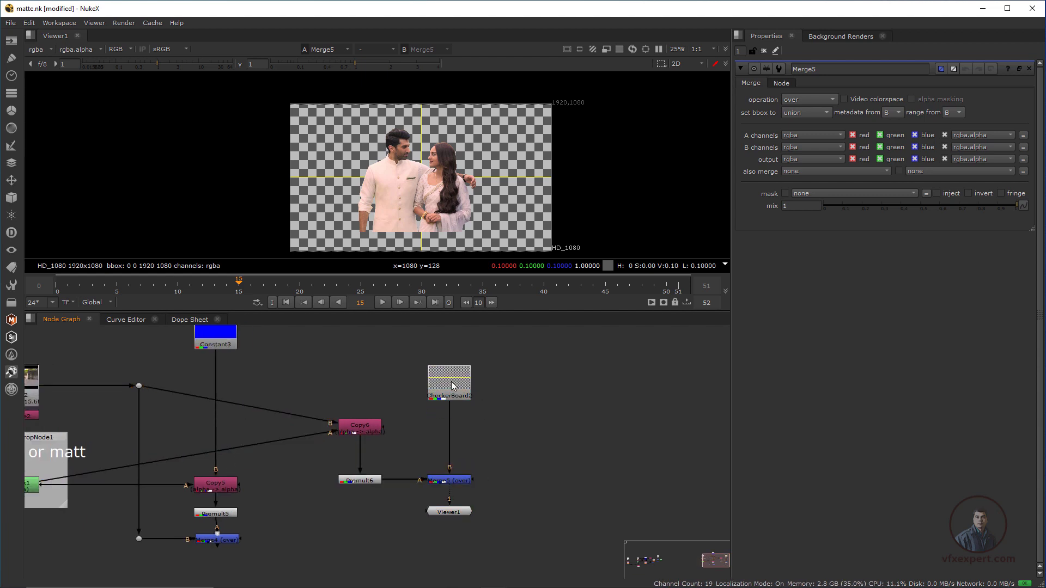
Step: Add an unconnected Roto node beside the CheckerBoard branch
{"action": "key", "text": "o"}
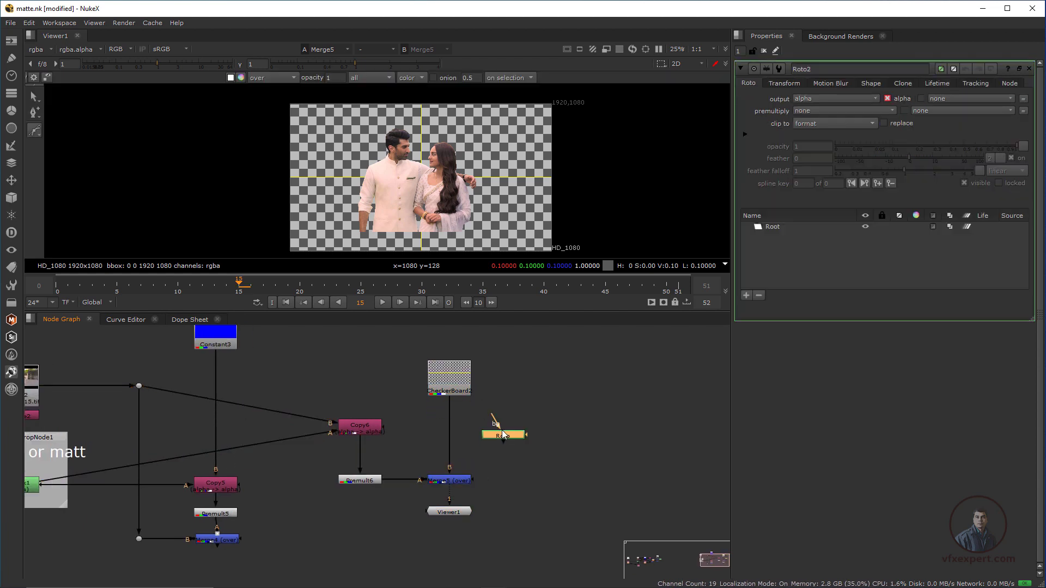
{"action": "left_click", "coordinate": [476, 430]}
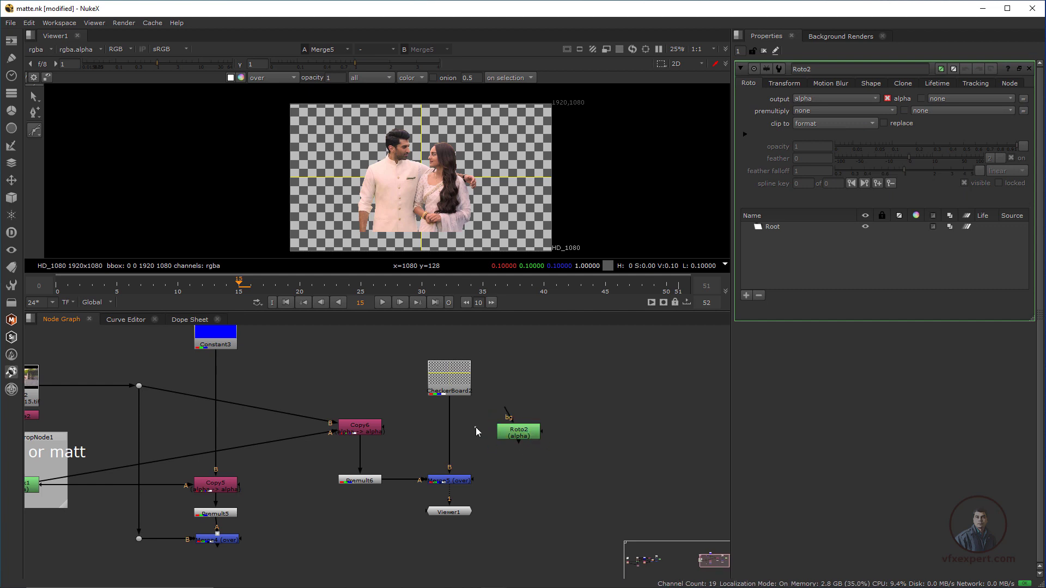
{"action": "left_click", "coordinate": [519, 434]}
Step: View the original footage and draw a rectangle roto shape around the picture area, excluding the black letterbox bars
{"action": "scroll", "coordinate": [421, 166], "scroll_direction": "down", "scroll_amount": 2}
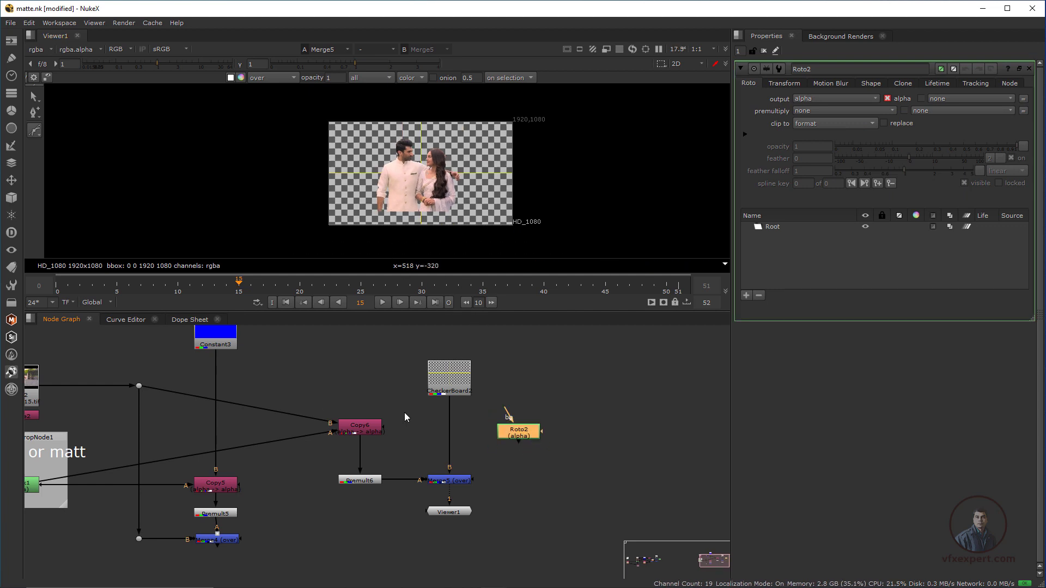
{"action": "key", "text": "f"}
{"action": "left_click", "coordinate": [215, 406]}
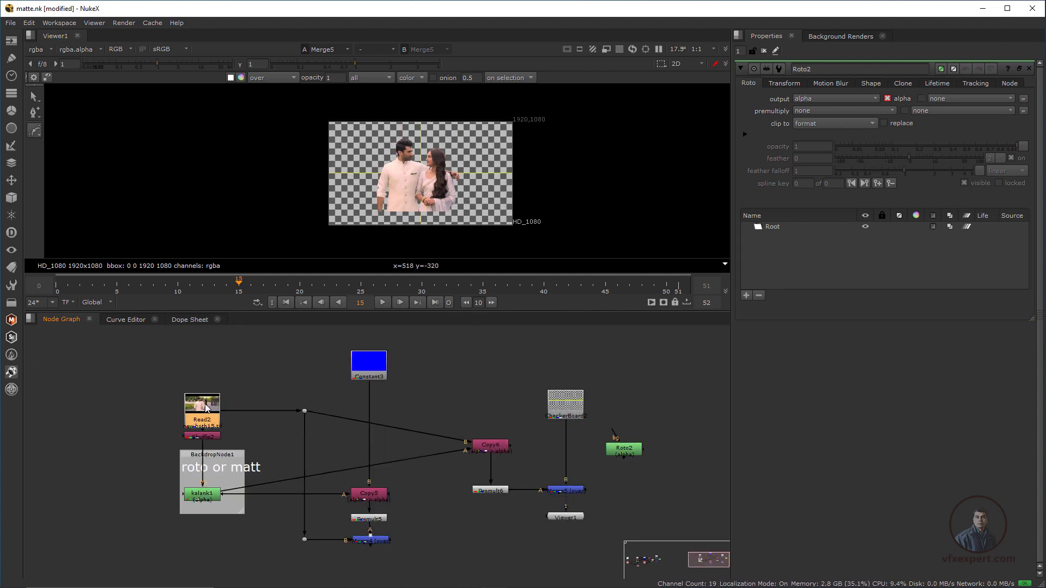
{"action": "key", "text": "1"}
{"action": "scroll", "coordinate": [475, 154], "scroll_direction": "up", "scroll_amount": 2}
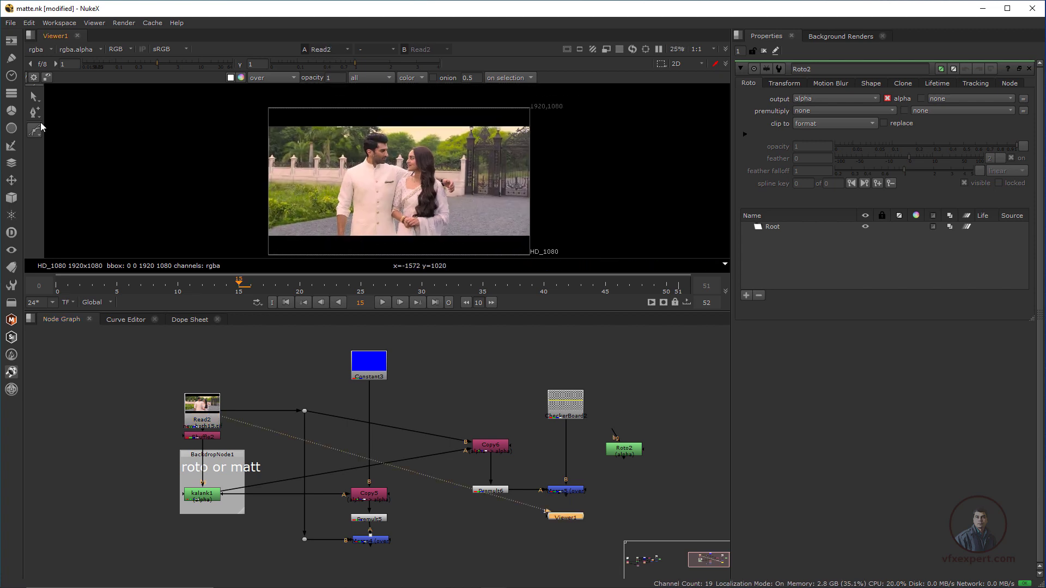
{"action": "left_click_drag", "start_coordinate": [37, 132], "coordinate": [80, 171]}
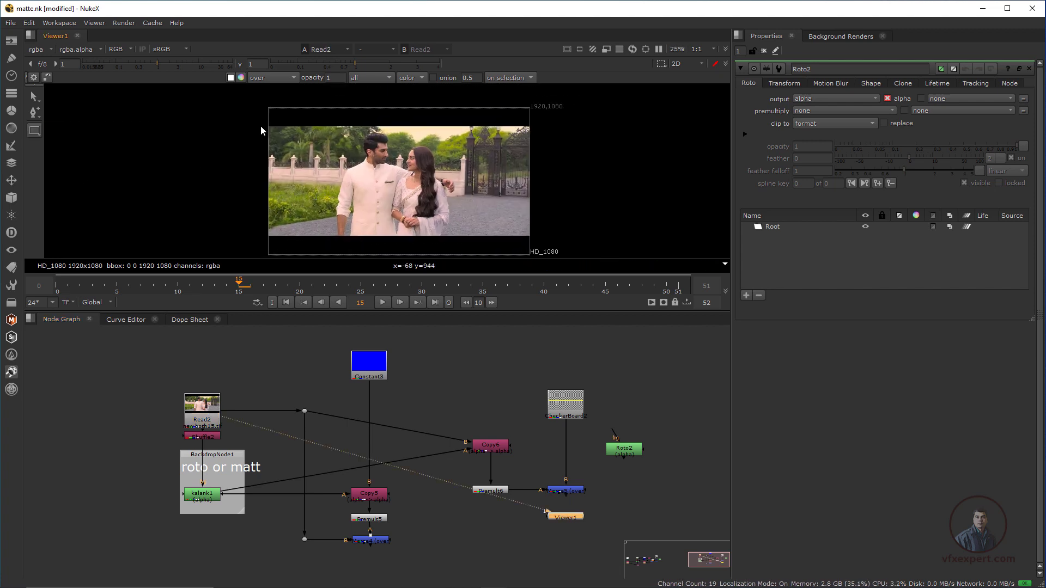
{"action": "left_click_drag", "start_coordinate": [267, 125], "coordinate": [538, 236]}
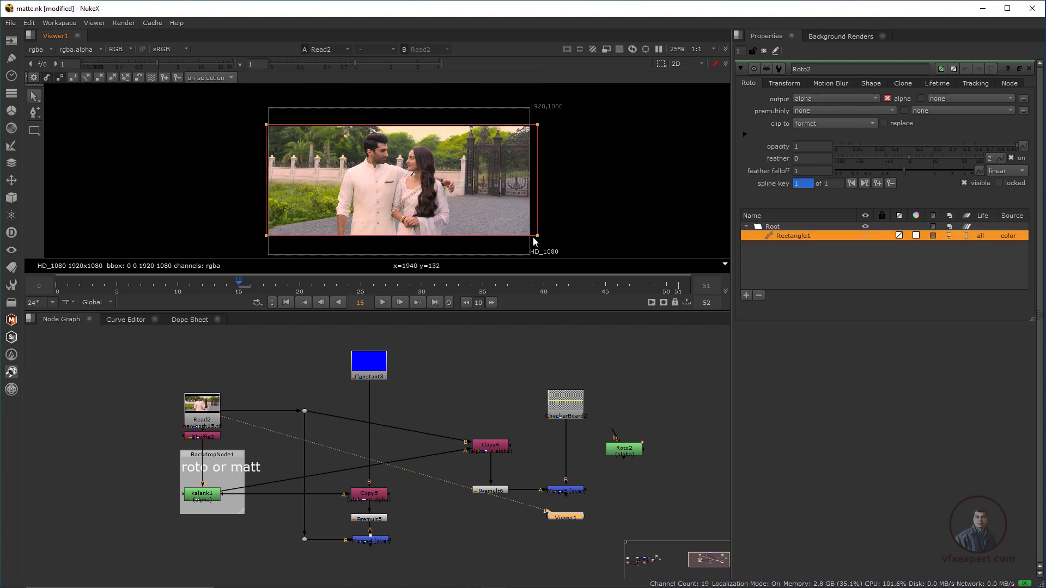
Step: Move the Roto node slightly away from the CheckerBoard, view the checkerboard Merge again and close all node properties
{"action": "middle_click_drag", "start_coordinate": [629, 376], "coordinate": [537, 358]}
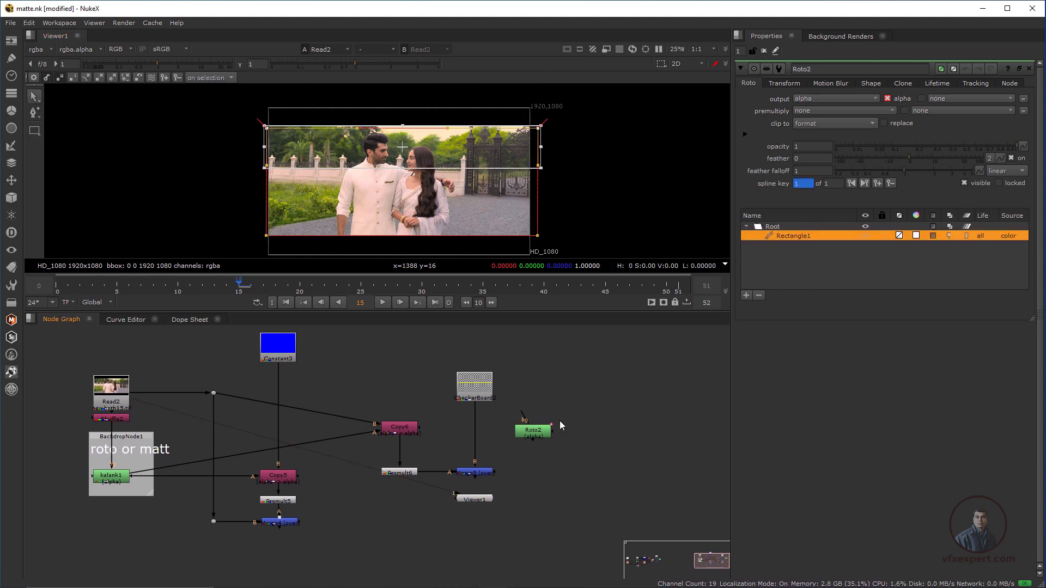
{"action": "left_click", "coordinate": [536, 437]}
{"action": "left_click_drag", "start_coordinate": [534, 433], "coordinate": [550, 424]}
{"action": "left_click", "coordinate": [482, 473]}
{"action": "left_click_drag", "start_coordinate": [484, 477], "coordinate": [474, 499]}
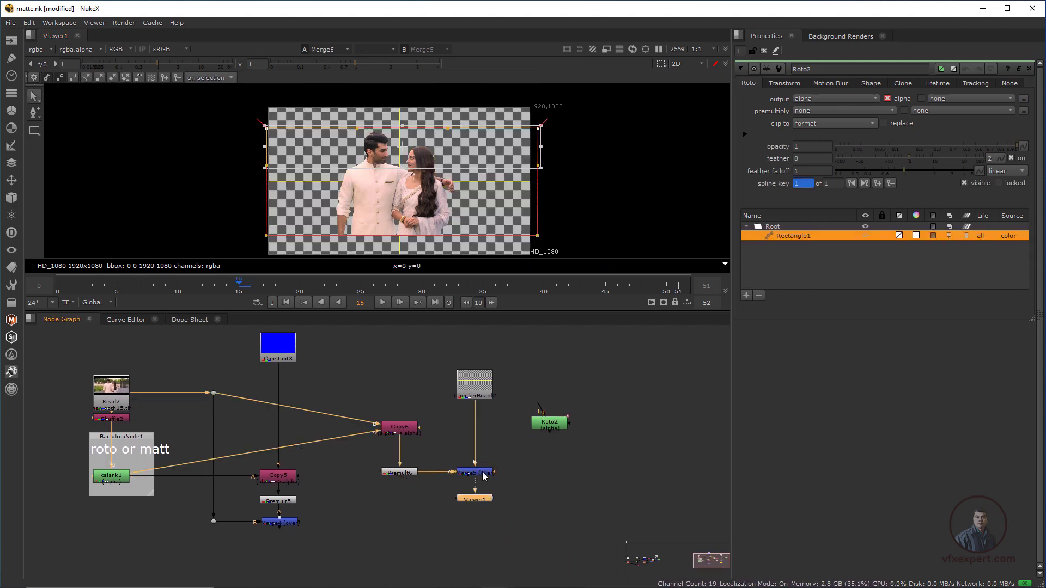
{"action": "left_click", "coordinate": [764, 50]}
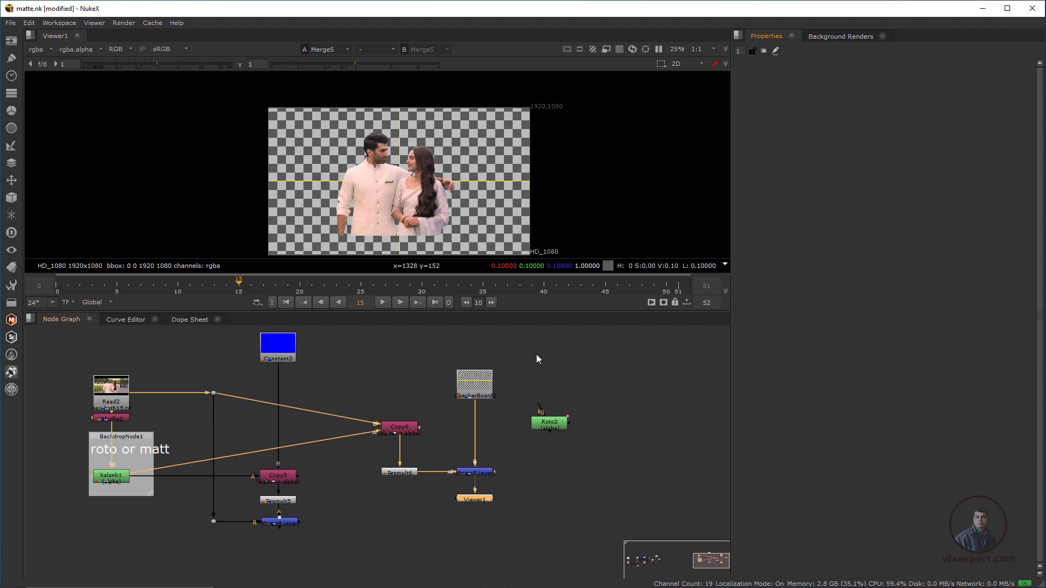
Step: Insert a second Merge between the CheckerBoard and the existing Merge, and connect its A input to the Roto node
{"action": "left_click", "coordinate": [502, 446]}
{"action": "left_click", "coordinate": [500, 443]}
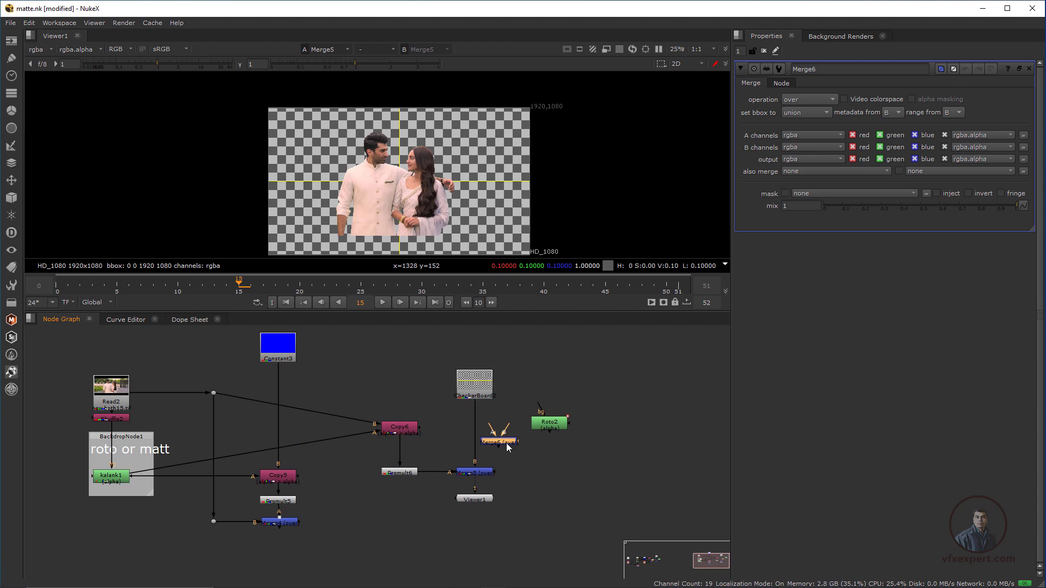
{"action": "left_click_drag", "start_coordinate": [501, 442], "coordinate": [548, 441]}
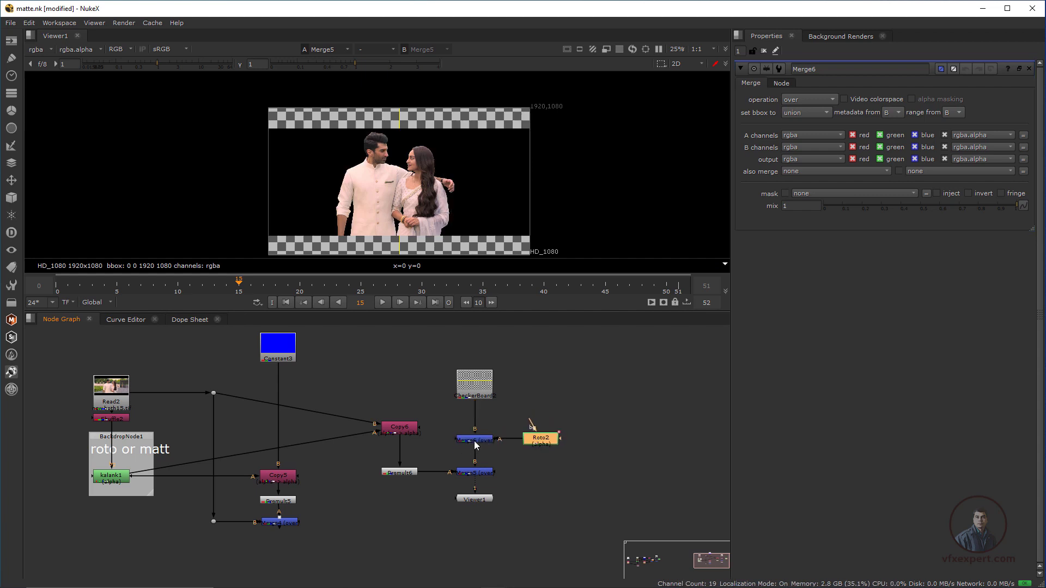
Step: Set the operation of the Merge directly below the CheckerBoard to mask
{"action": "left_click", "coordinate": [475, 440]}
{"action": "left_click", "coordinate": [811, 99]}
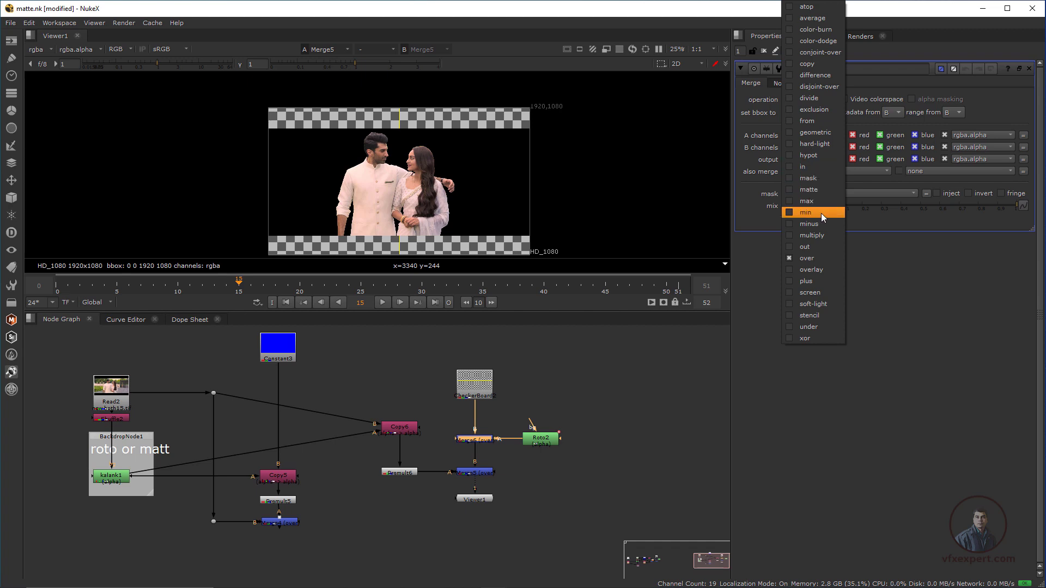
{"action": "left_click", "coordinate": [813, 178]}
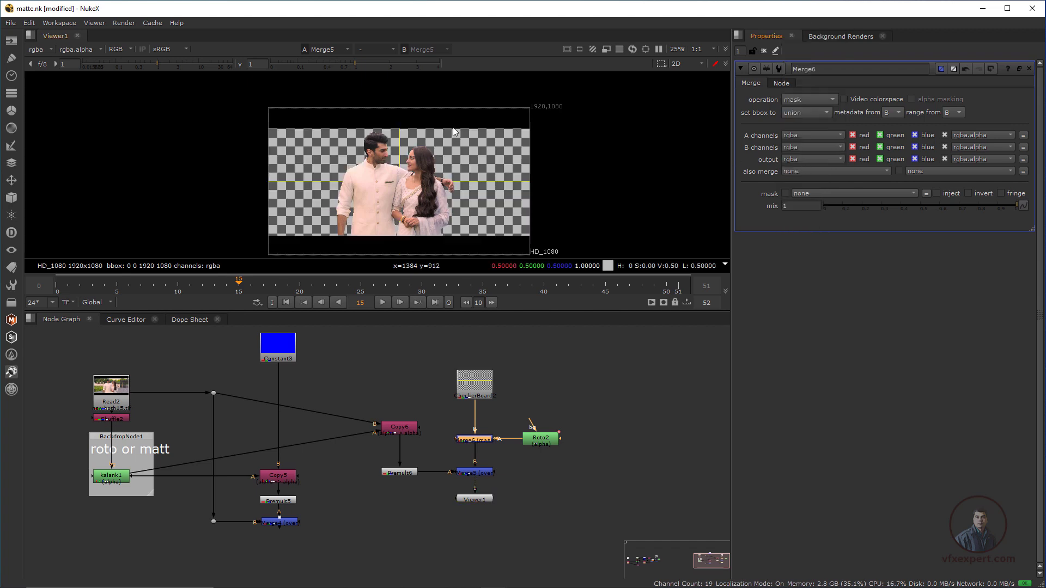
Step: Inspect the masked checkerboard composite at different frames and compare it with the original footage using viewer inputs 1 and 2
{"action": "scroll", "coordinate": [390, 156], "scroll_direction": "up", "scroll_amount": 2}
{"action": "scroll", "coordinate": [410, 172], "scroll_direction": "down", "scroll_amount": 2}
{"action": "middle_click_drag", "start_coordinate": [410, 172], "coordinate": [411, 141]}
{"action": "scroll", "coordinate": [410, 140], "scroll_direction": "up", "scroll_amount": 2}
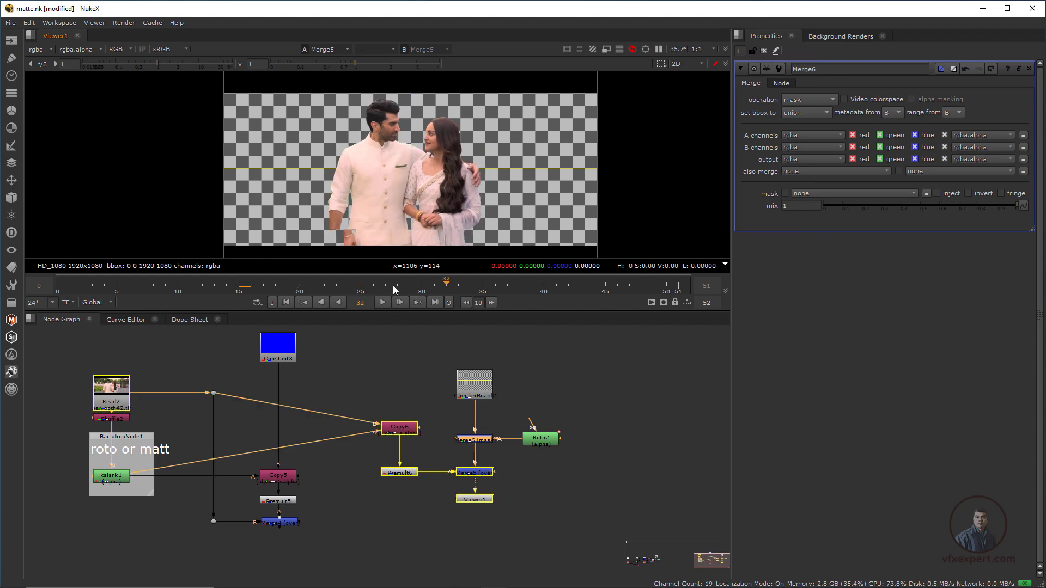
{"action": "scroll", "coordinate": [400, 188], "scroll_direction": "down", "scroll_amount": 1}
{"action": "left_click", "coordinate": [107, 387]}
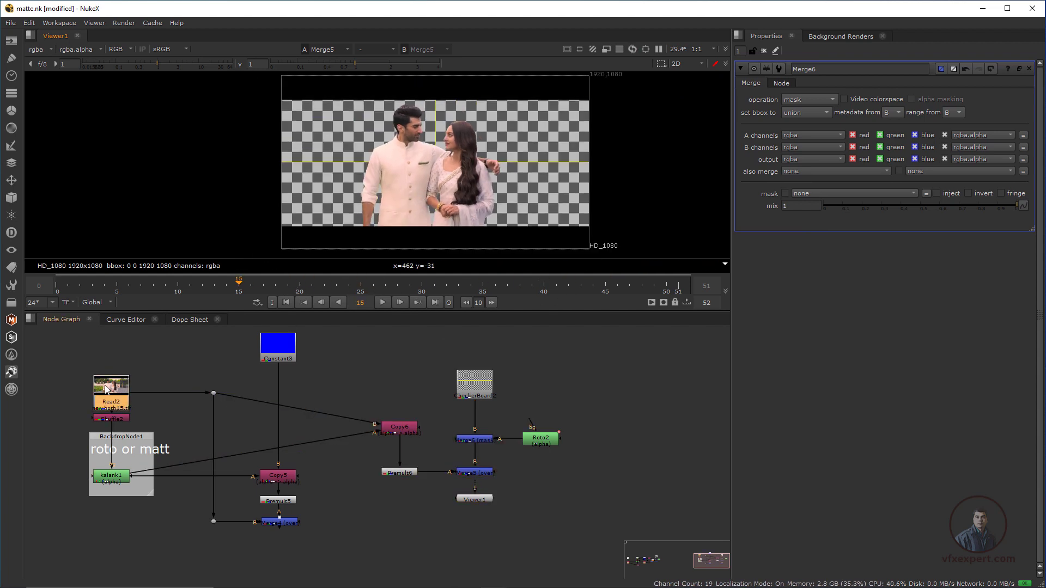
{"action": "key", "text": "2"}
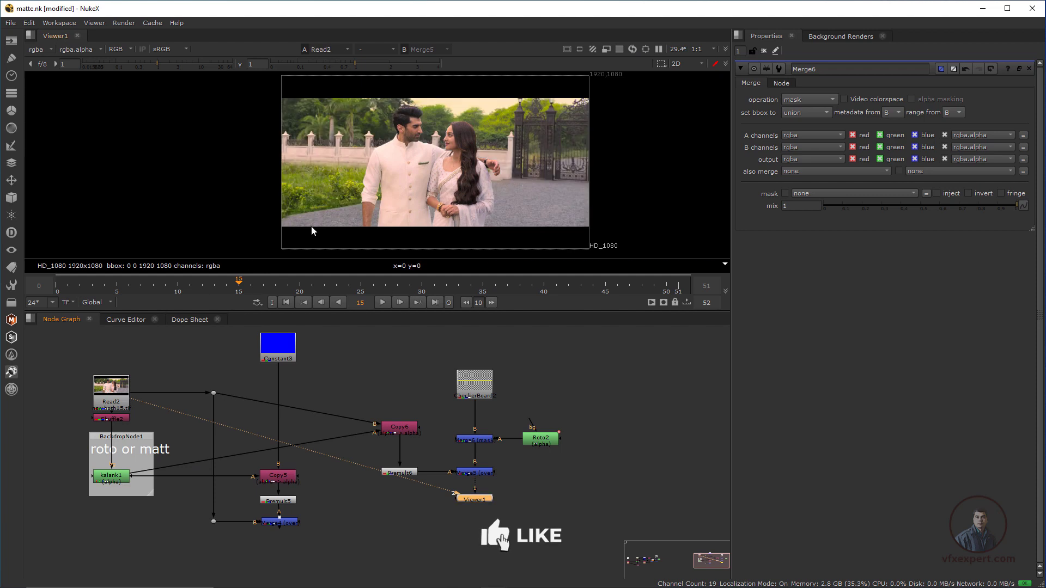
{"action": "key", "text": "1"}
{"action": "key", "text": "2"}
{"action": "key", "text": "1"}
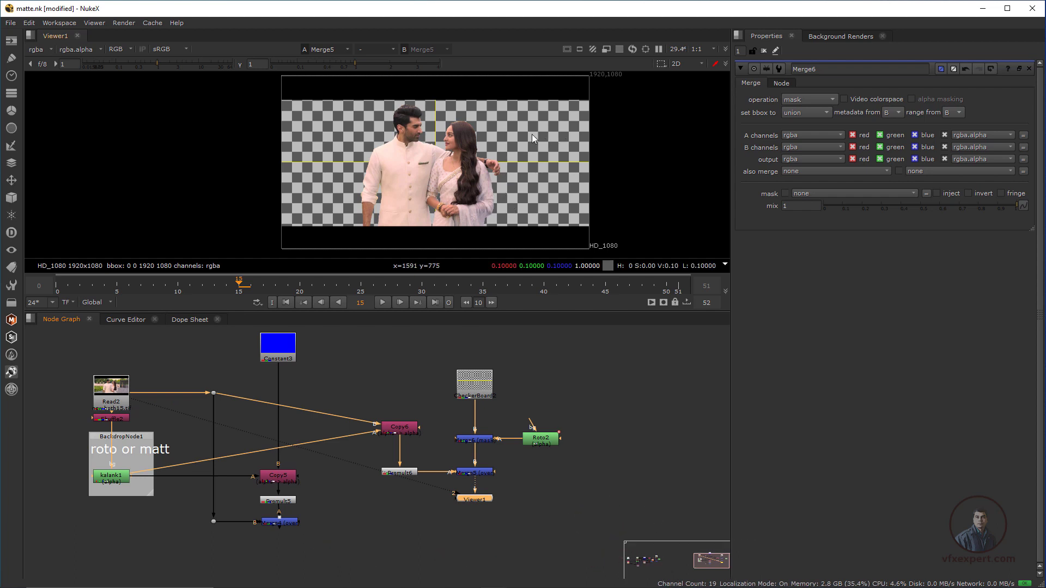
{"action": "scroll", "coordinate": [524, 144], "scroll_direction": "up", "scroll_amount": 1}
{"action": "scroll", "coordinate": [524, 146], "scroll_direction": "down", "scroll_amount": 1}
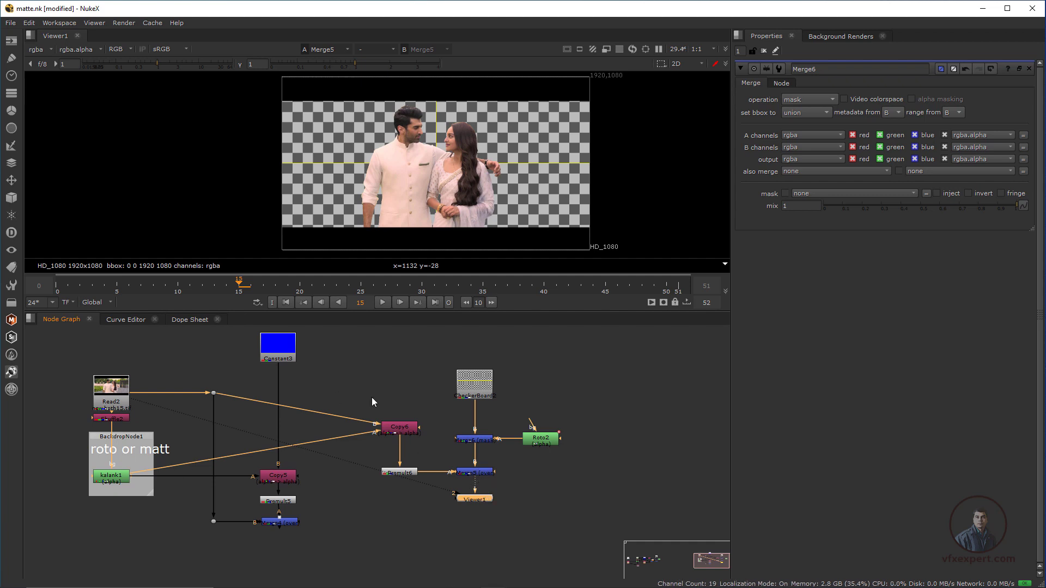
Step: Add a Constant node beside the CheckerBoard branch, level with the CheckerBoard
{"action": "scroll", "coordinate": [373, 398], "scroll_direction": "down", "scroll_amount": 1}
{"action": "middle_click_drag", "start_coordinate": [451, 418], "coordinate": [394, 419]}
{"action": "left_click", "coordinate": [585, 397]}
{"action": "key", "text": "Tab"}
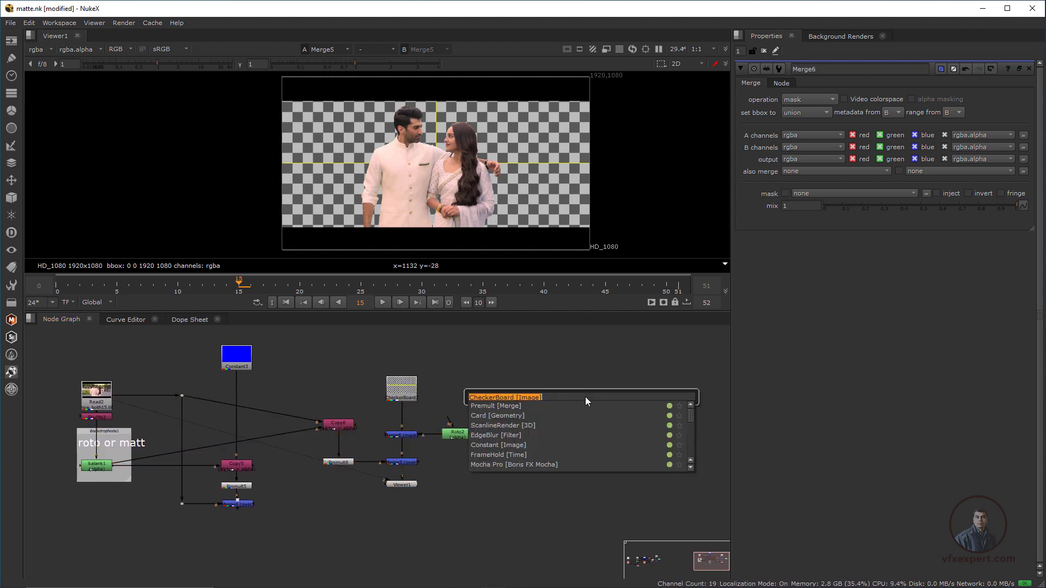
{"action": "type", "text": "cons"}
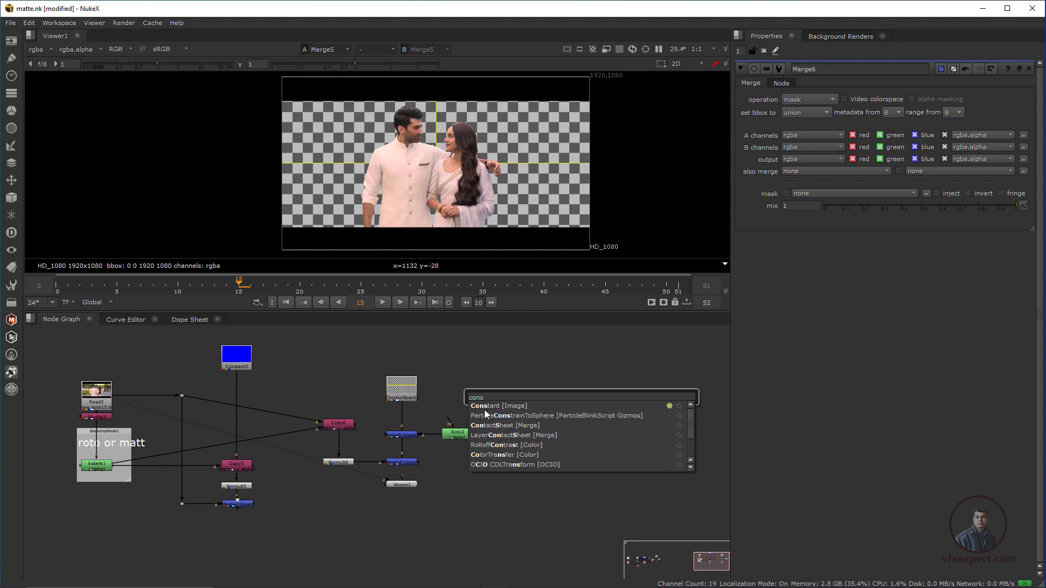
{"action": "key", "text": "Return"}
{"action": "left_click_drag", "start_coordinate": [581, 404], "coordinate": [518, 390]}
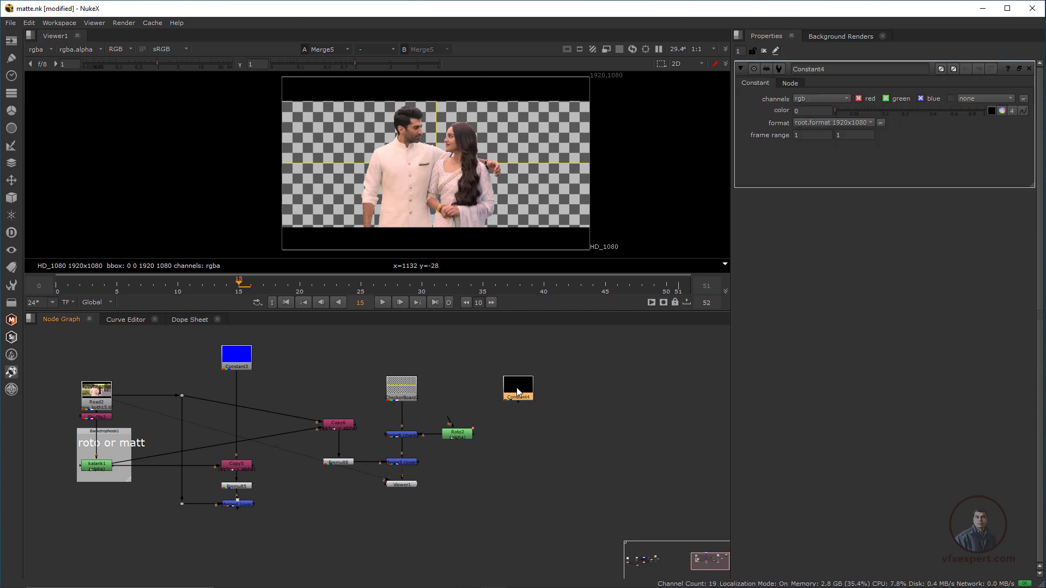
Step: Split the new Constant's color into four channels and set each to 1 for solid white with full alpha
{"action": "left_click", "coordinate": [1011, 112]}
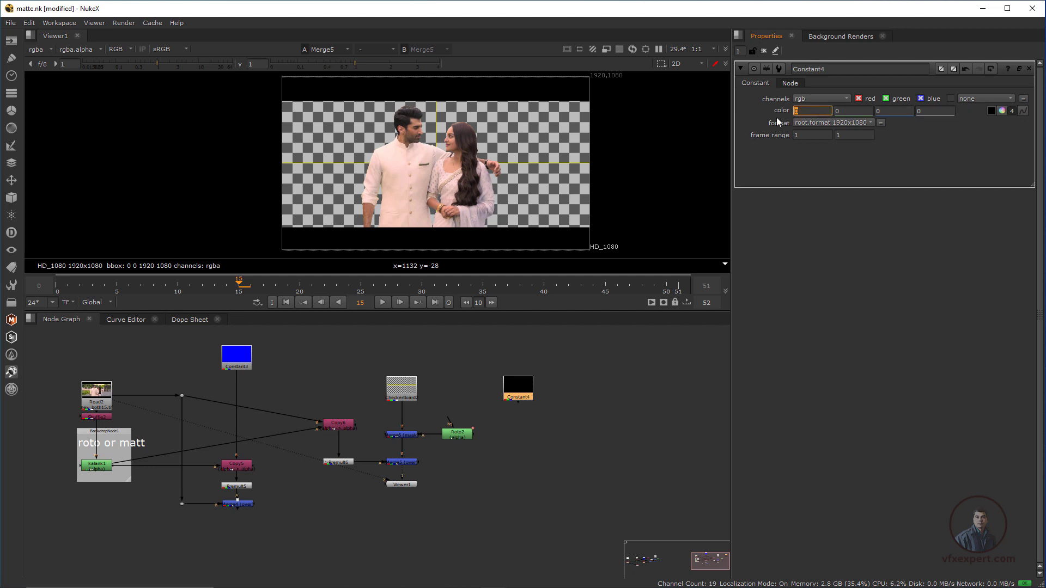
{"action": "key", "text": "Tab"}
{"action": "type", "text": "1"}
{"action": "key", "text": "Tab"}
{"action": "type", "text": "1"}
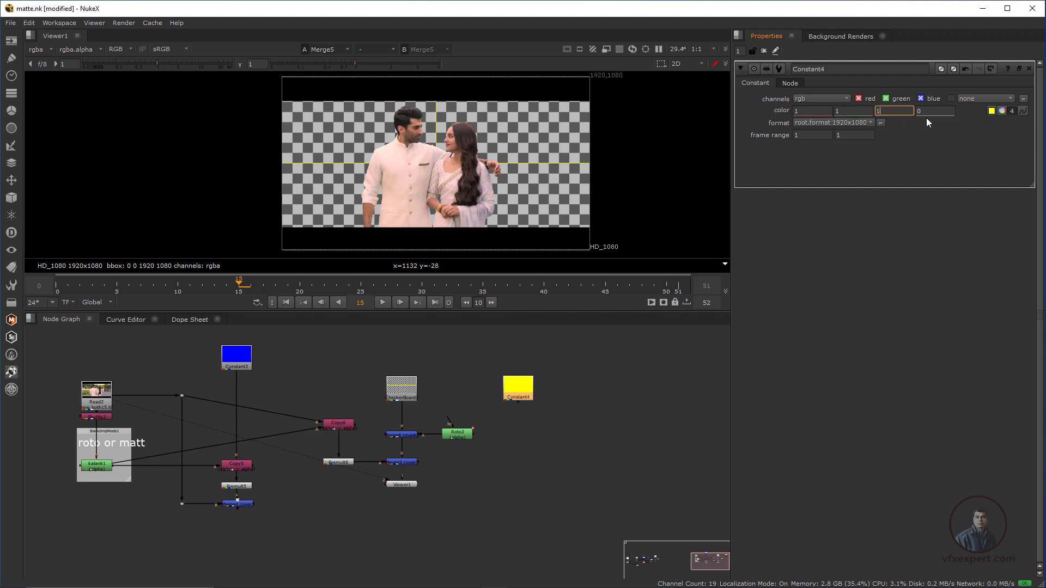
{"action": "key", "text": "Tab"}
{"action": "type", "text": "1"}
{"action": "left_click", "coordinate": [578, 376]}
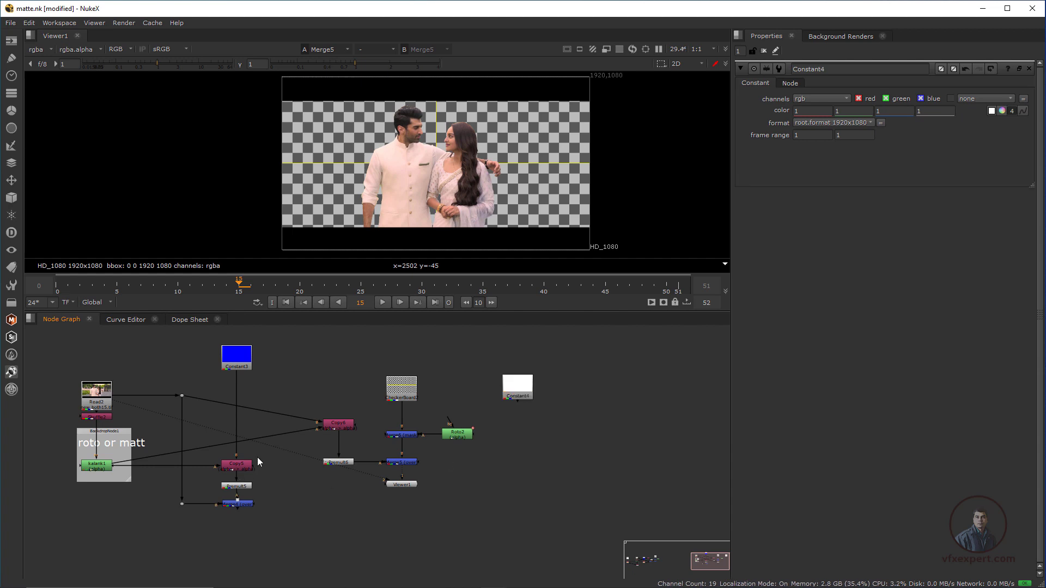
Step: Duplicate the Copy and Premult pair from the blue Constant branch and place the copies below the white Constant
{"action": "left_click_drag", "start_coordinate": [257, 456], "coordinate": [211, 496]}
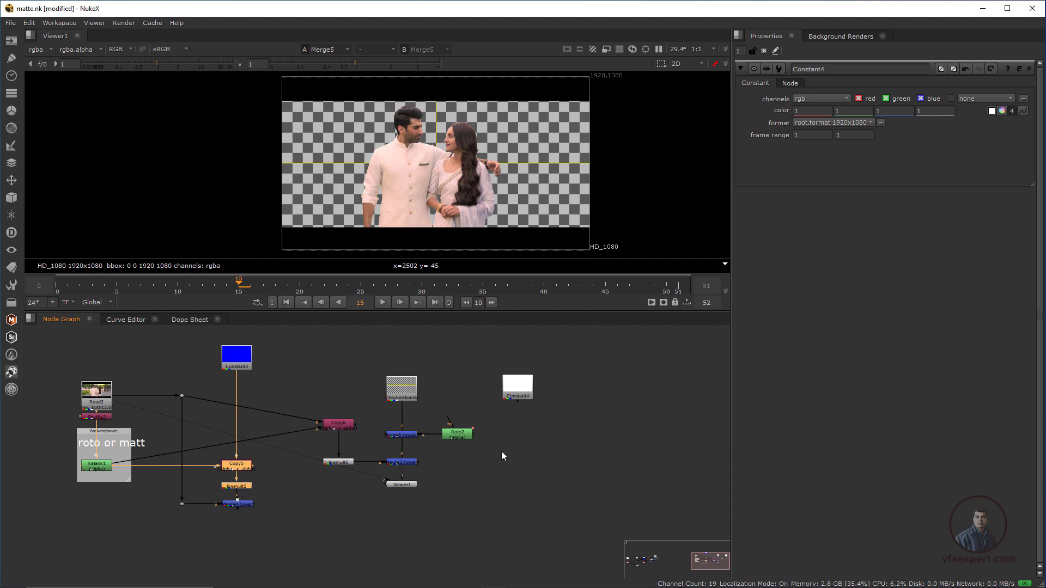
{"action": "left_click", "coordinate": [521, 436]}
{"action": "key", "text": "ctrl+v"}
{"action": "scroll", "coordinate": [516, 439], "scroll_direction": "up", "scroll_amount": 1}
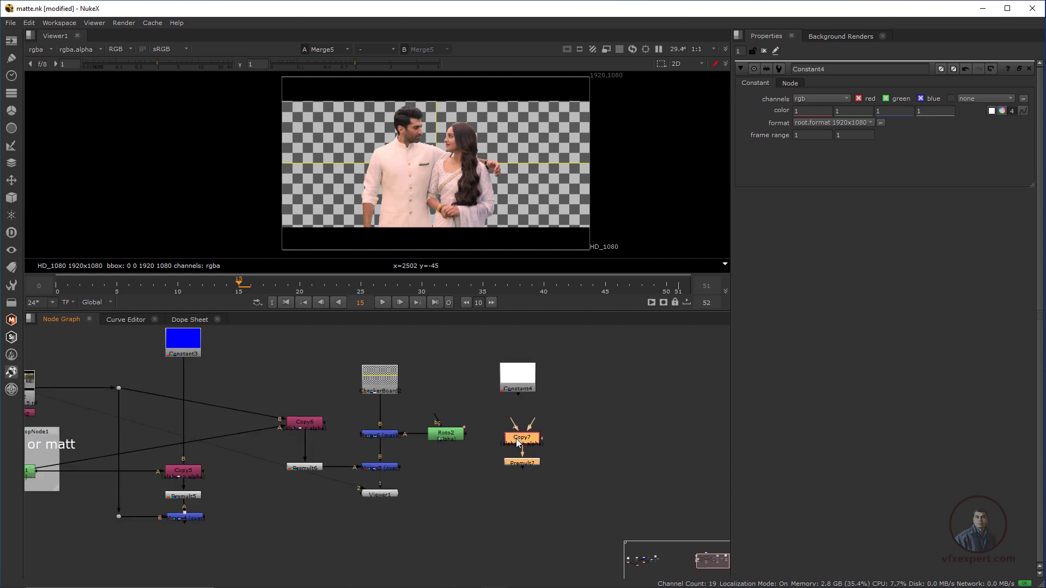
{"action": "middle_click_drag", "start_coordinate": [521, 446], "coordinate": [572, 436]}
{"action": "scroll", "coordinate": [542, 453], "scroll_direction": "down", "scroll_amount": 1}
{"action": "left_click", "coordinate": [584, 423]}
Step: Align the white Constant above the duplicated Copy node and connect the Copy's B input to it
{"action": "left_click", "coordinate": [540, 400]}
{"action": "scroll", "coordinate": [560, 442], "scroll_direction": "up", "scroll_amount": 1}
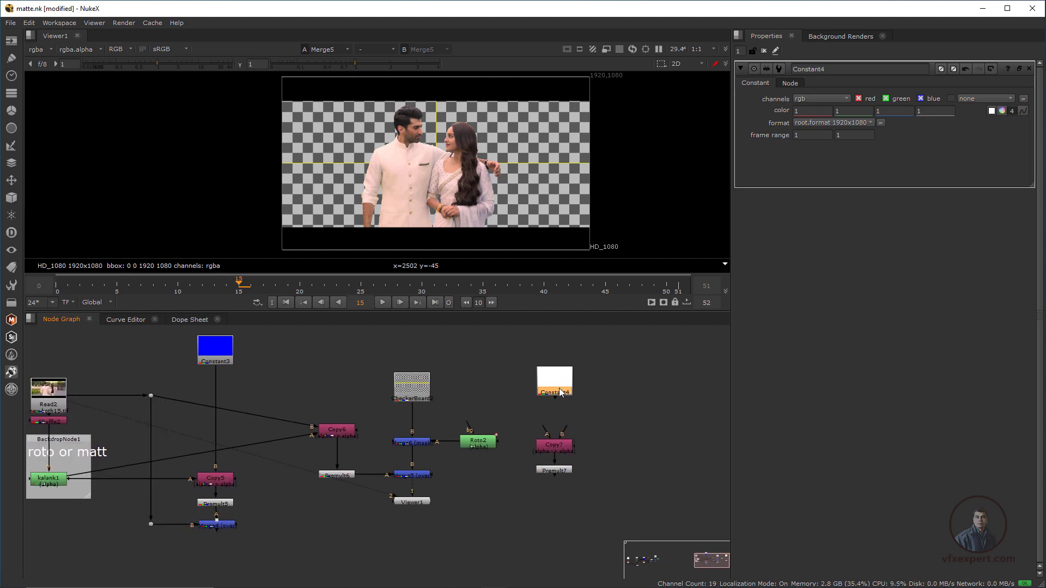
{"action": "mouse_move", "coordinate": [561, 392]}
{"action": "left_mouse_down"}
{"action": "mouse_move", "coordinate": [560, 412]}
{"action": "mouse_move", "coordinate": [557, 393]}
{"action": "left_mouse_up"}
{"action": "middle_click_drag", "start_coordinate": [523, 434], "coordinate": [546, 423]}
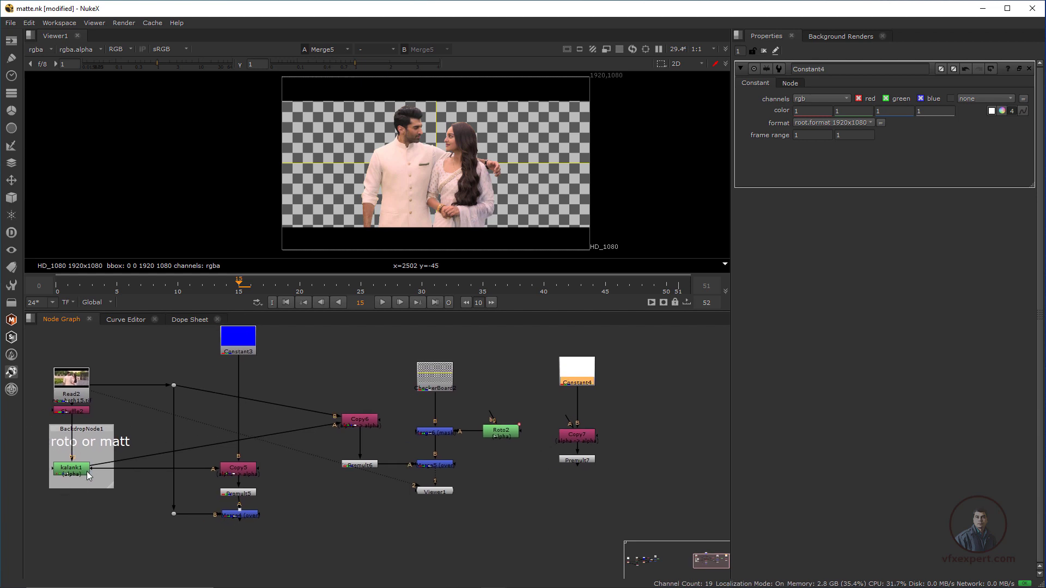
Step: Connect the A input of the white branch's Copy to the kalank1 roto node, lower the Premult beneath it slightly and view its output
{"action": "left_click_drag", "start_coordinate": [567, 424], "coordinate": [72, 469]}
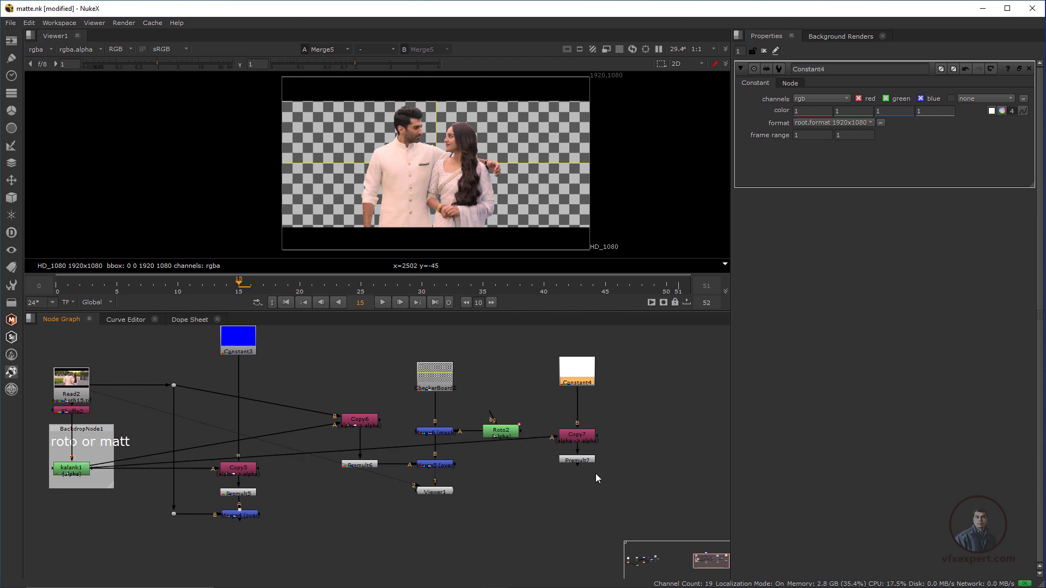
{"action": "left_click_drag", "start_coordinate": [584, 464], "coordinate": [586, 482]}
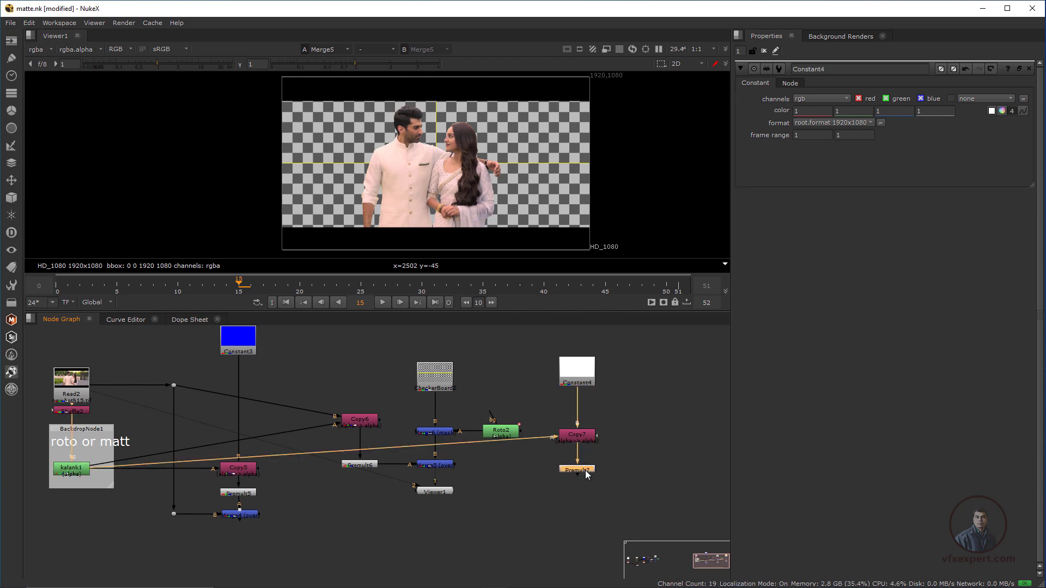
{"action": "key", "text": "1"}
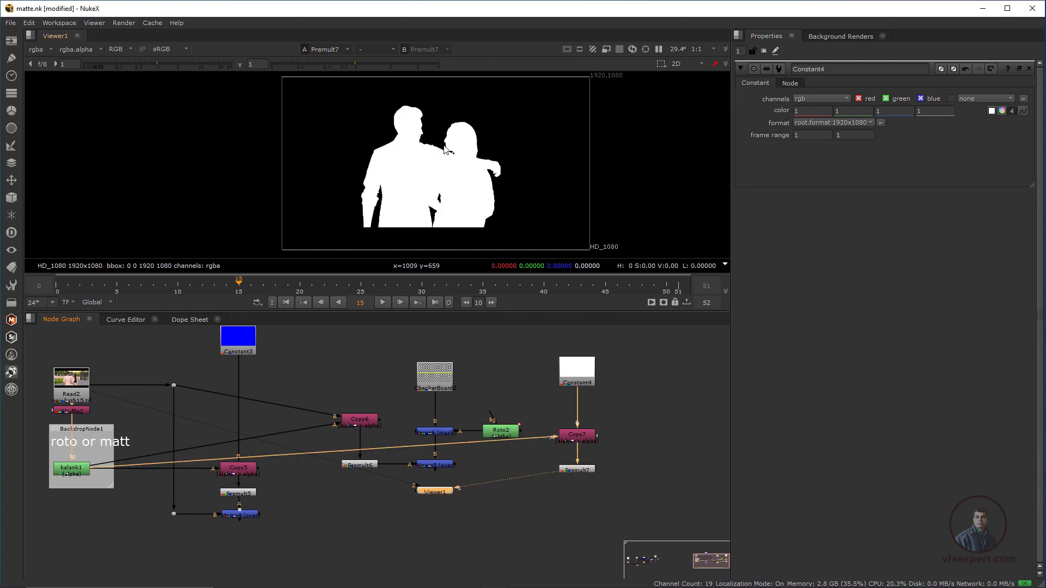
Step: Play the white matte from the first frame and inspect the couple's silhouette on different frames
{"action": "middle_click_drag", "start_coordinate": [462, 187], "coordinate": [418, 187]}
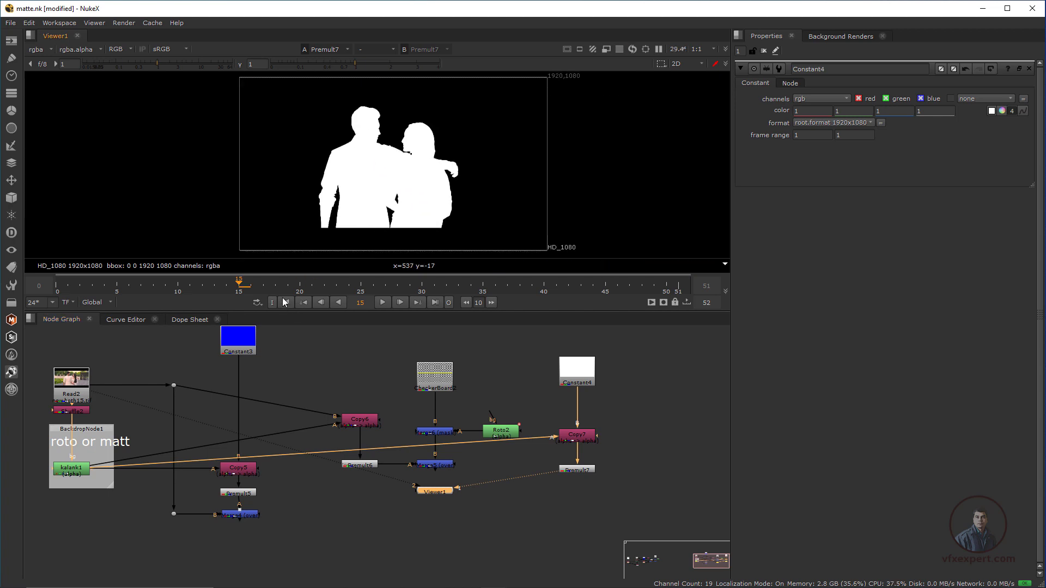
{"action": "left_click", "coordinate": [286, 303]}
{"action": "left_click", "coordinate": [383, 302]}
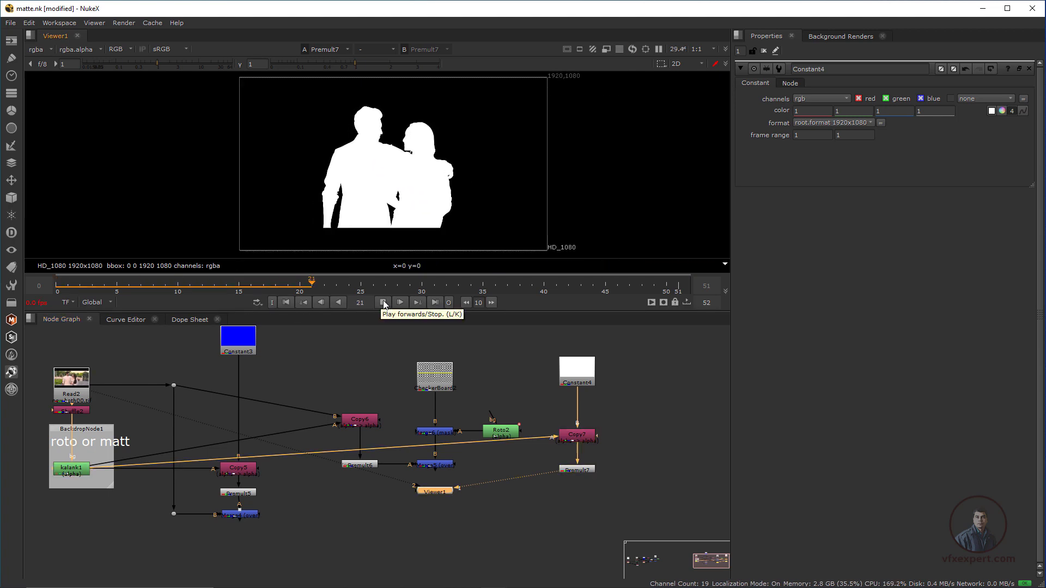
{"action": "left_click", "coordinate": [383, 303]}
{"action": "middle_click_drag", "start_coordinate": [426, 182], "coordinate": [433, 195]}
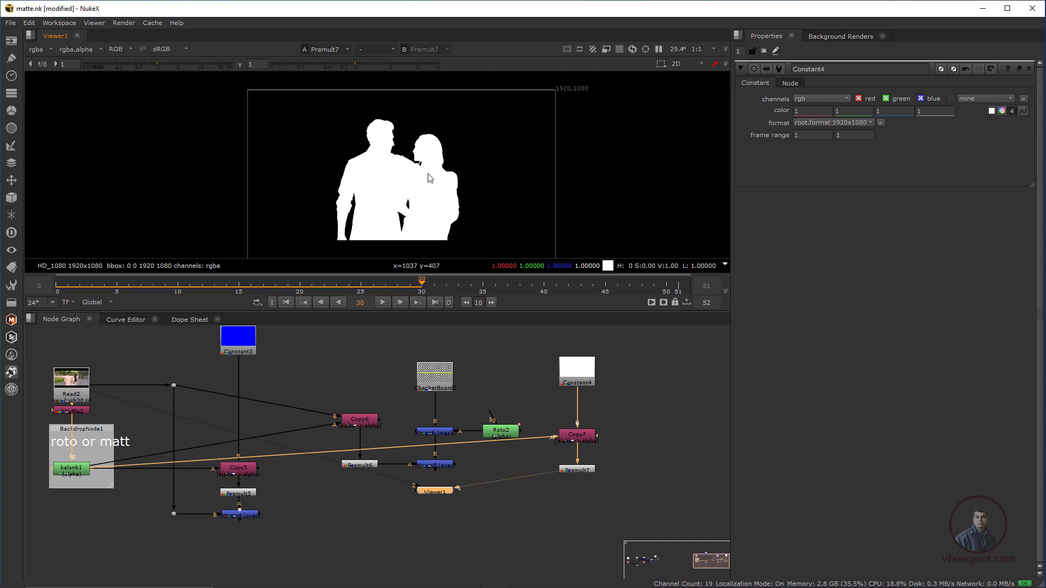
{"action": "scroll", "coordinate": [410, 174], "scroll_direction": "up", "scroll_amount": 2}
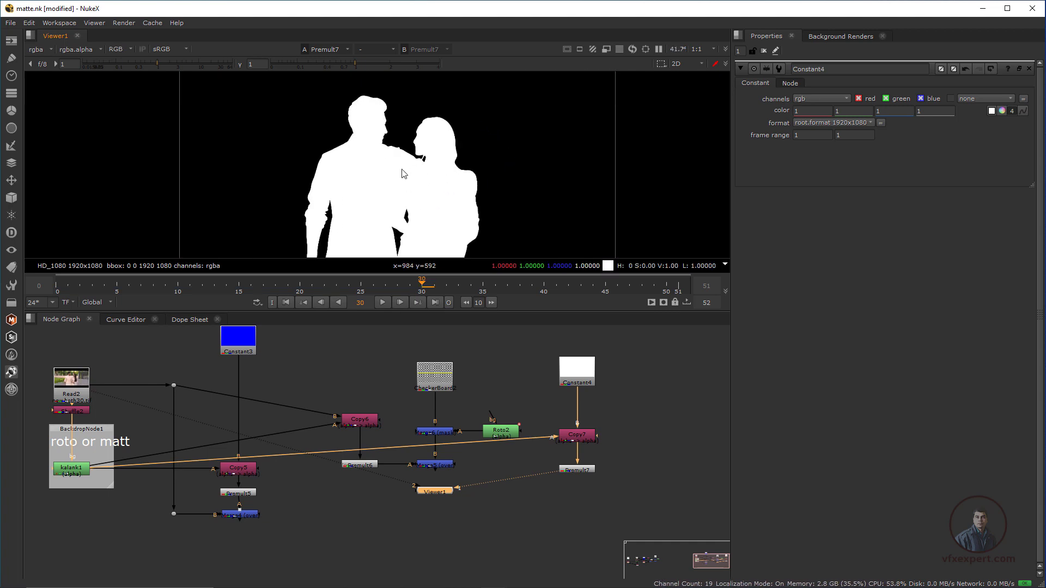
{"action": "scroll", "coordinate": [406, 161], "scroll_direction": "down", "scroll_amount": 2}
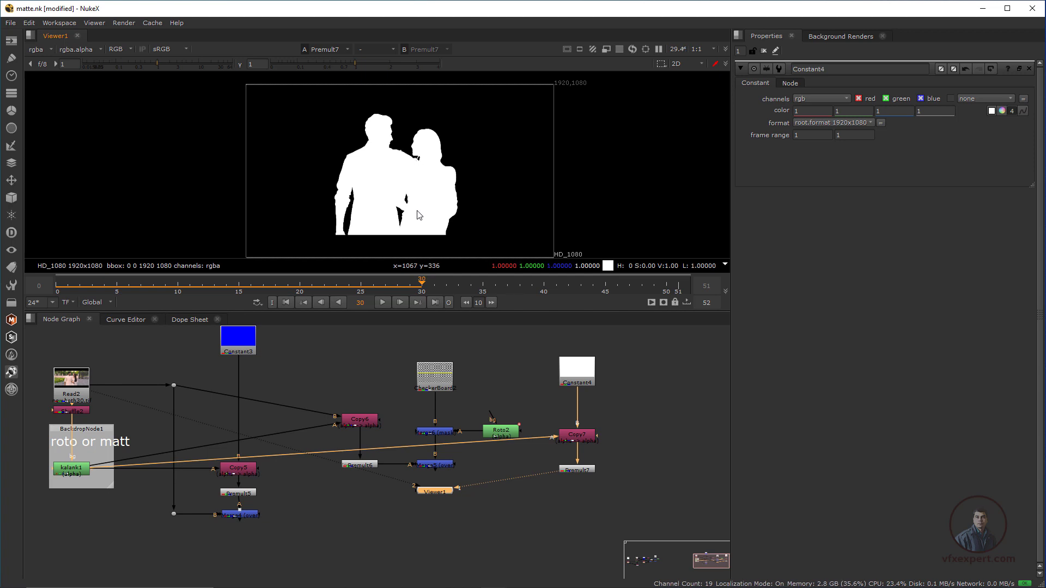
{"action": "left_click_drag", "start_coordinate": [420, 286], "coordinate": [397, 286]}
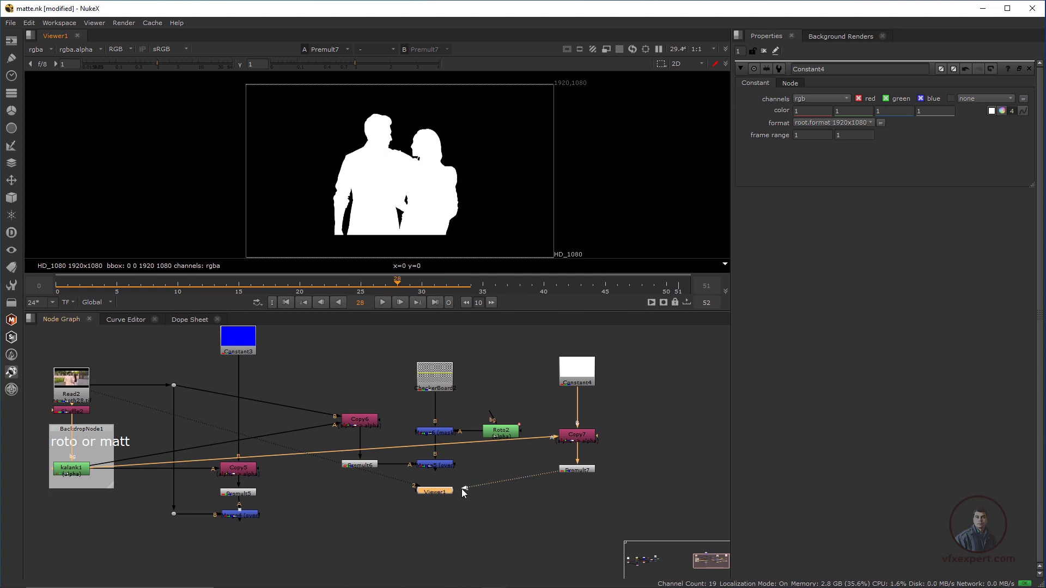
Step: Connect the Viewer to the Premult under the white Constant and place the Viewer directly beneath it
{"action": "left_click_drag", "start_coordinate": [462, 489], "coordinate": [577, 472]}
{"action": "left_click_drag", "start_coordinate": [541, 519], "coordinate": [577, 496]}
{"action": "scroll", "coordinate": [370, 206], "scroll_direction": "up", "scroll_amount": 2}
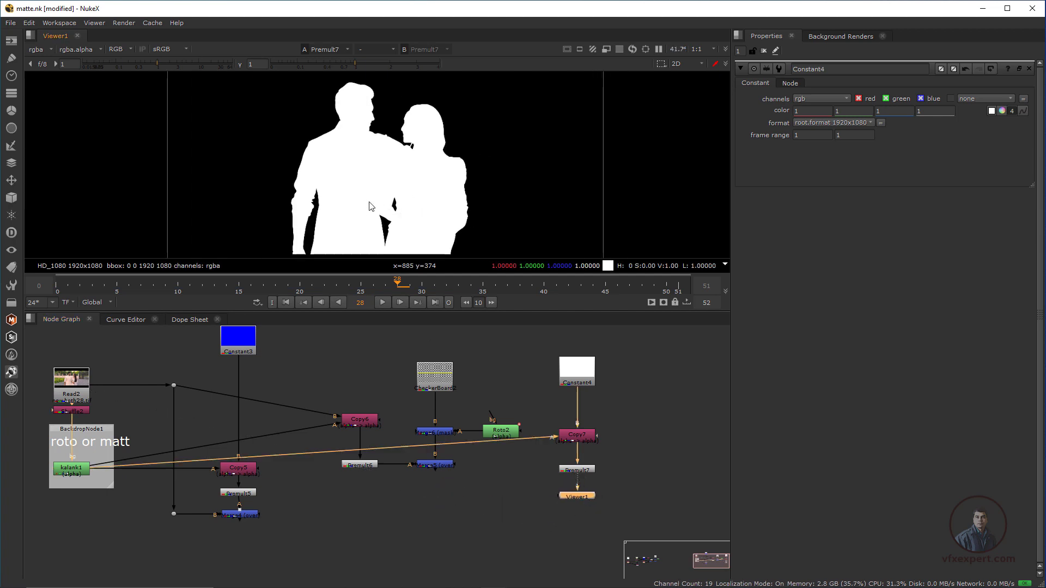
{"action": "scroll", "coordinate": [414, 183], "scroll_direction": "down", "scroll_amount": 2}
{"action": "middle_click_drag", "start_coordinate": [324, 360], "coordinate": [364, 354]}
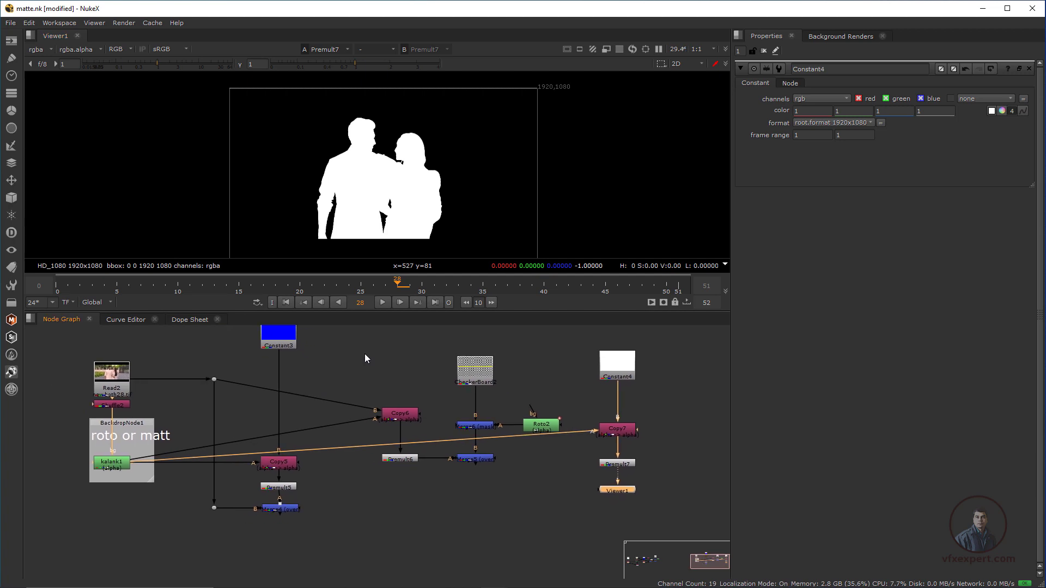
{"action": "middle_click_drag", "start_coordinate": [321, 389], "coordinate": [349, 394]}
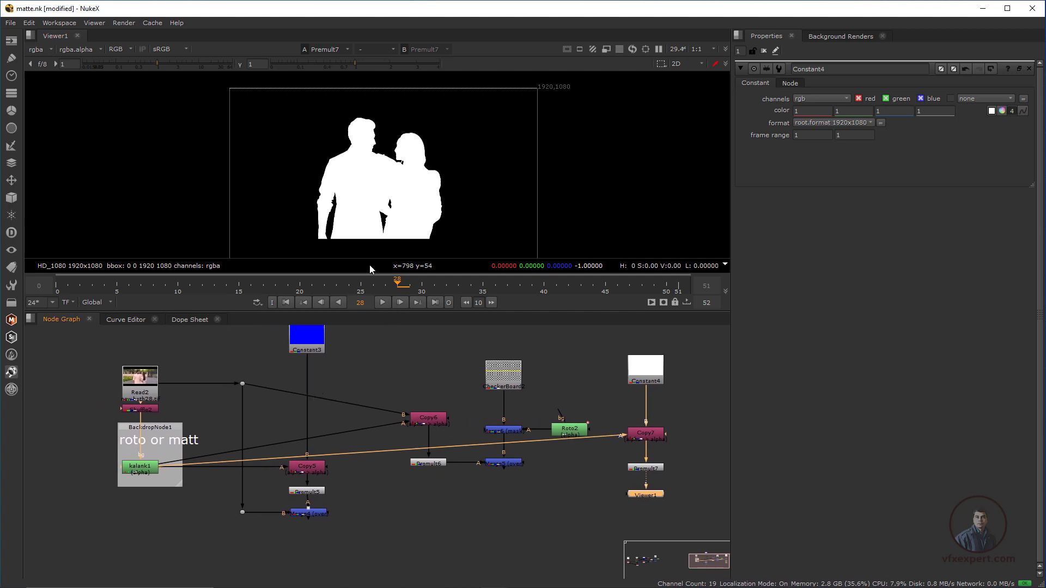
Step: Detach the Viewer from the white branch's Premult and assign the Read2 footage to viewer input 1
{"action": "left_click", "coordinate": [147, 383]}
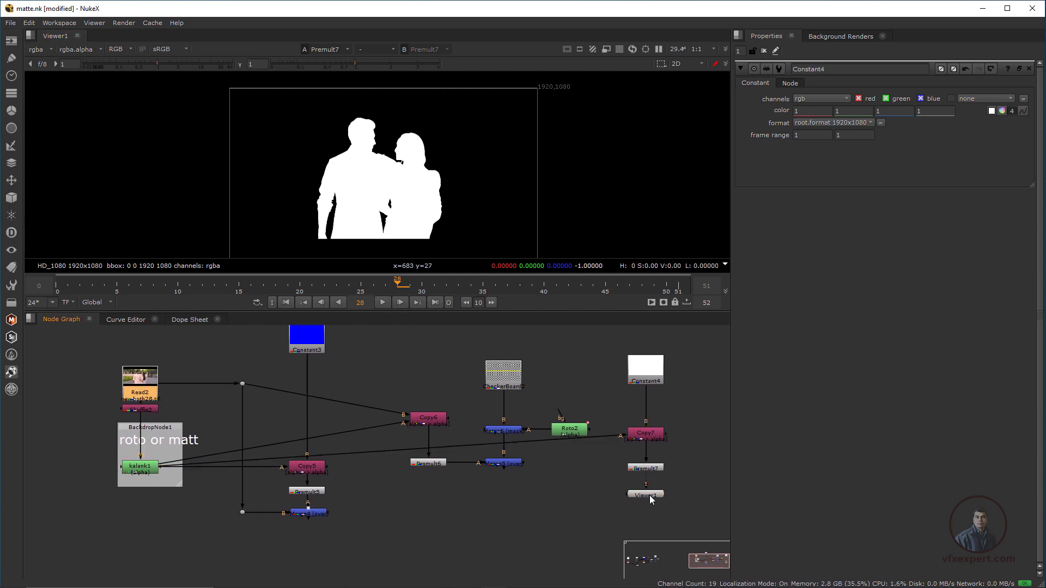
{"action": "left_click_drag", "start_coordinate": [648, 486], "coordinate": [638, 504]}
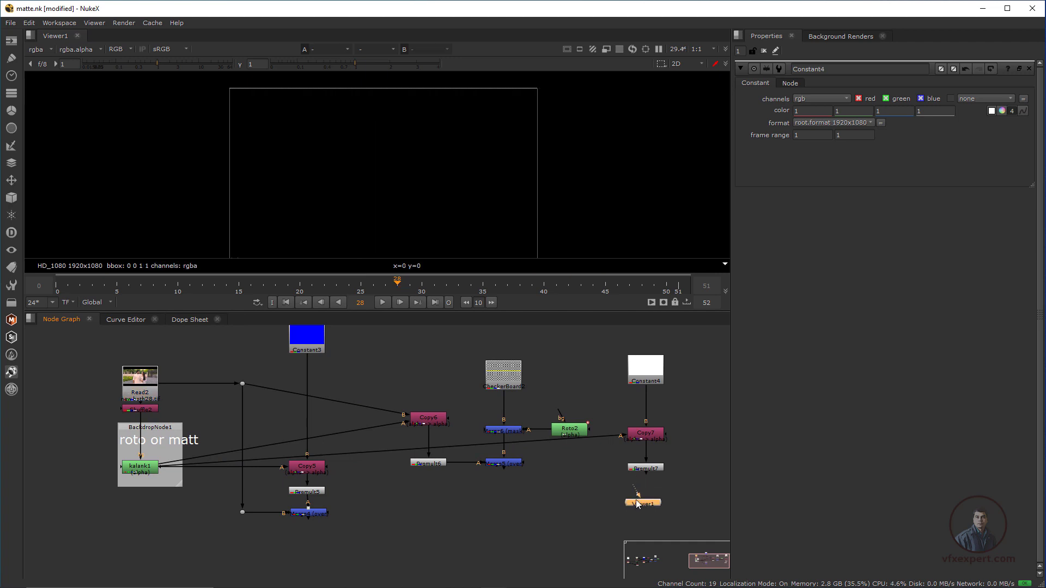
{"action": "left_click", "coordinate": [147, 382]}
{"action": "key", "text": "1"}
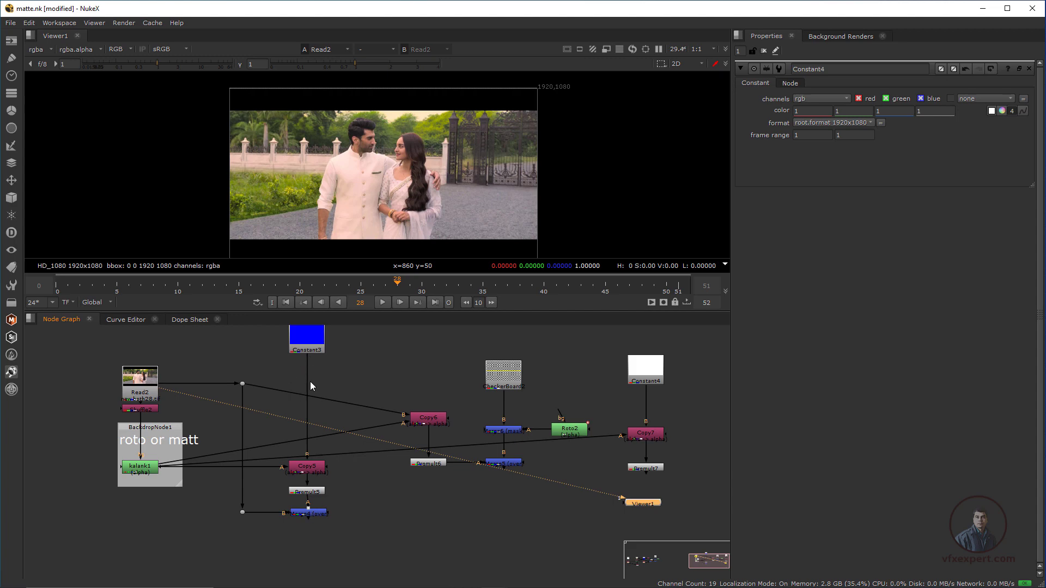
Step: Assign the blue overlay Merge, the checkerboard branch's final Merge and the white branch's Premult to viewer inputs 2, 3 and 4
{"action": "left_click", "coordinate": [308, 514]}
{"action": "key", "text": "2"}
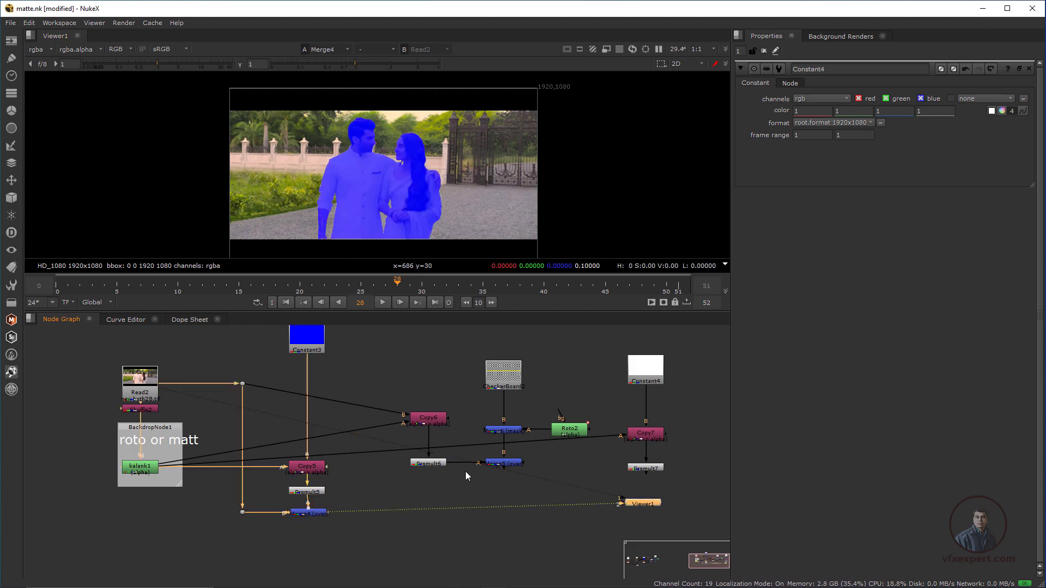
{"action": "left_click", "coordinate": [514, 465]}
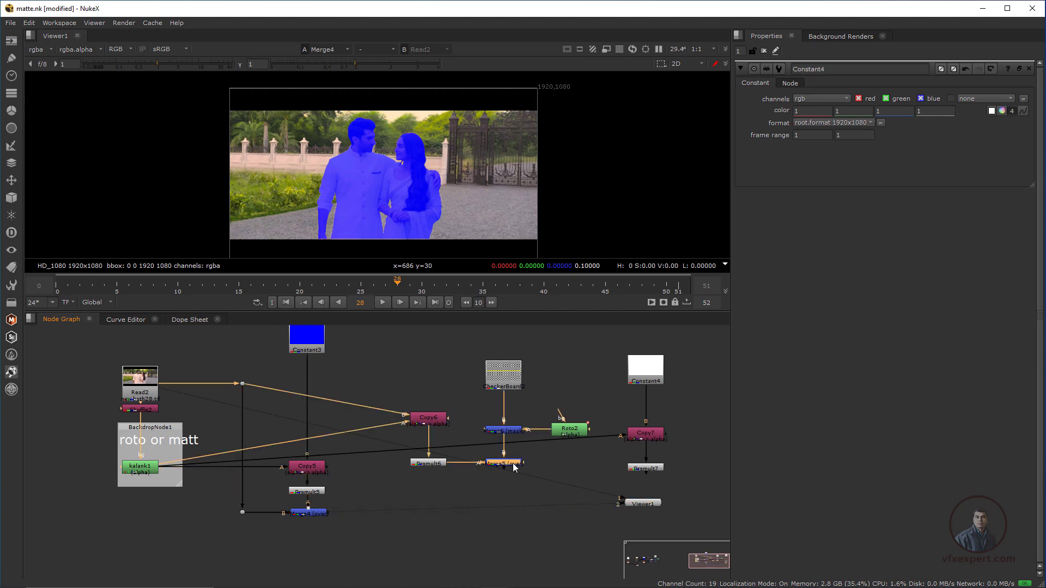
{"action": "key", "text": "1"}
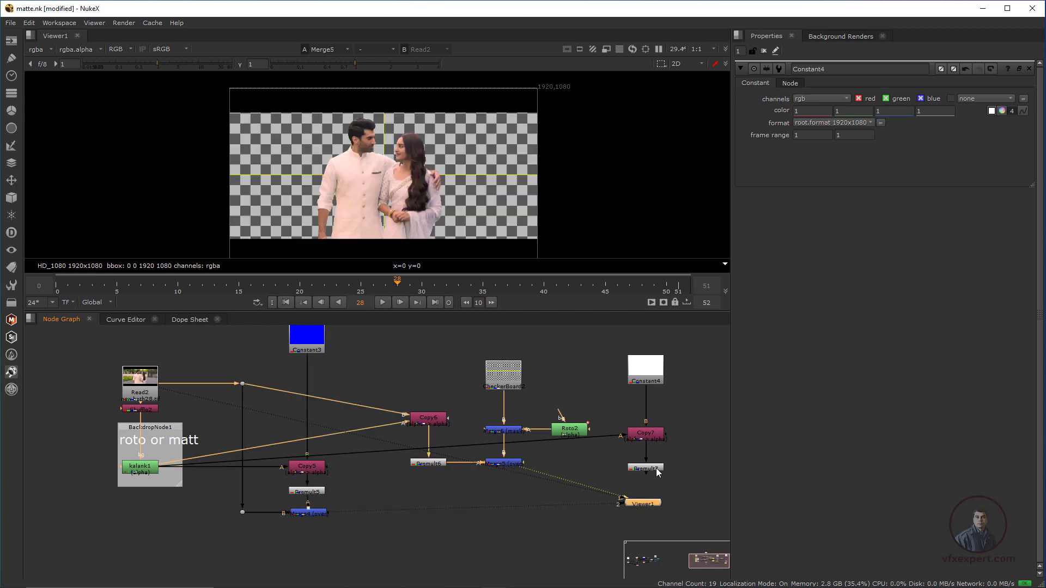
{"action": "left_click", "coordinate": [657, 469]}
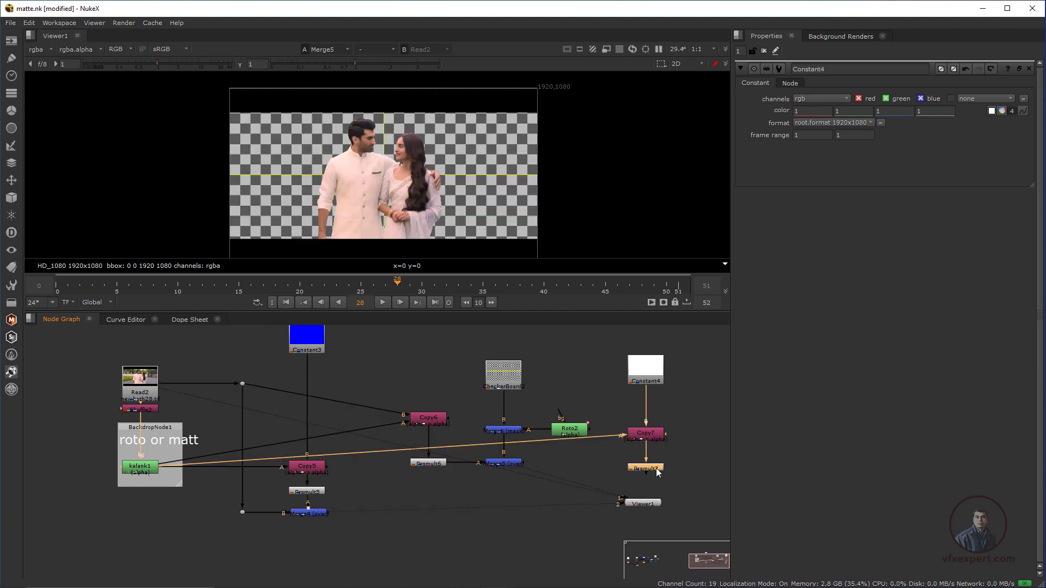
{"action": "key", "text": "1"}
Step: Enlarge the viewer area and compare the original plate, blue overlay, checkerboard composite and white alpha matte up close
{"action": "scroll", "coordinate": [380, 160], "scroll_direction": "up", "scroll_amount": 1}
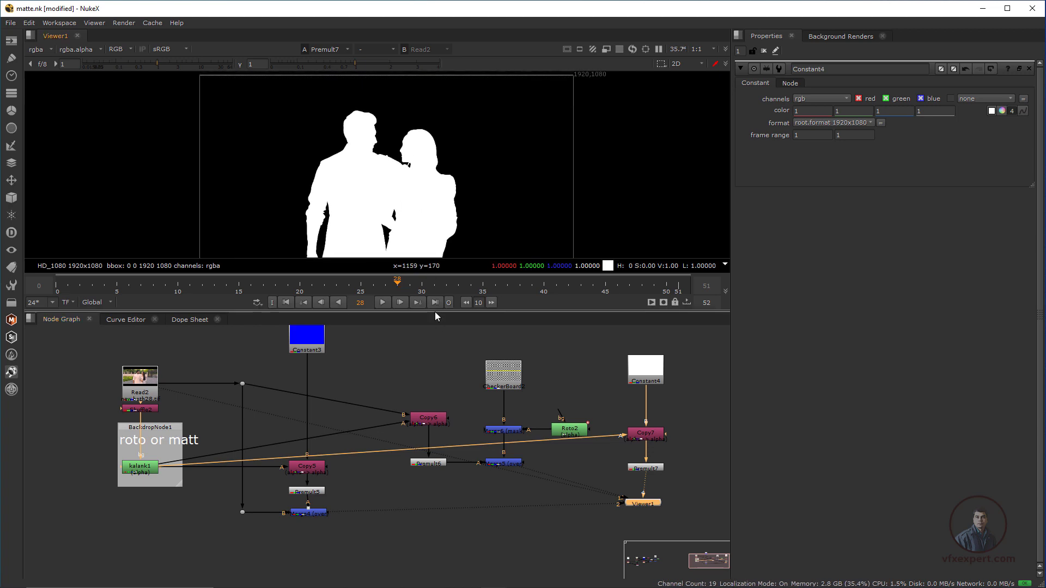
{"action": "left_click_drag", "start_coordinate": [435, 311], "coordinate": [435, 330]}
{"action": "scroll", "coordinate": [391, 210], "scroll_direction": "up", "scroll_amount": 1}
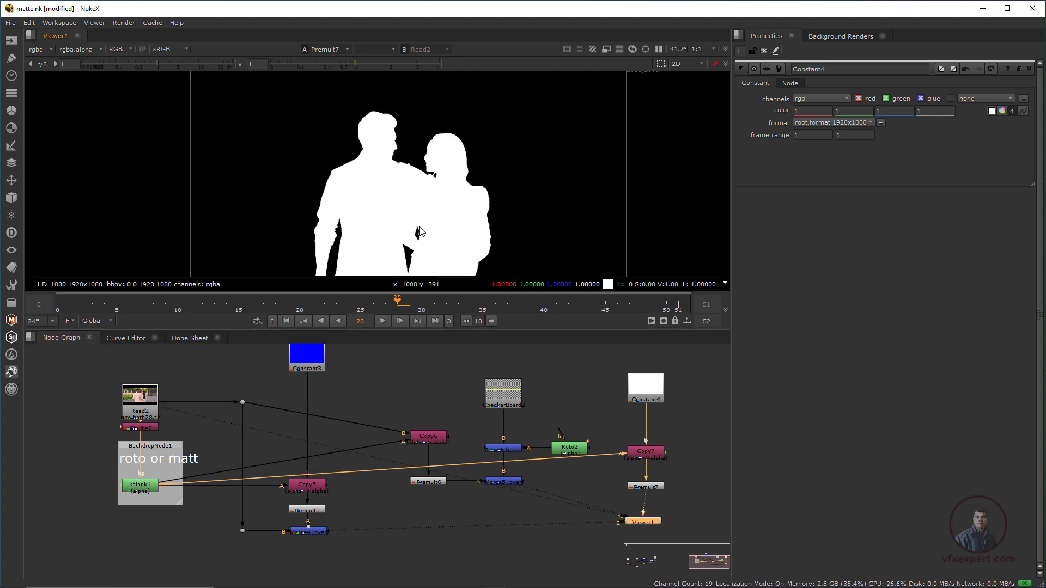
{"action": "key", "text": "1"}
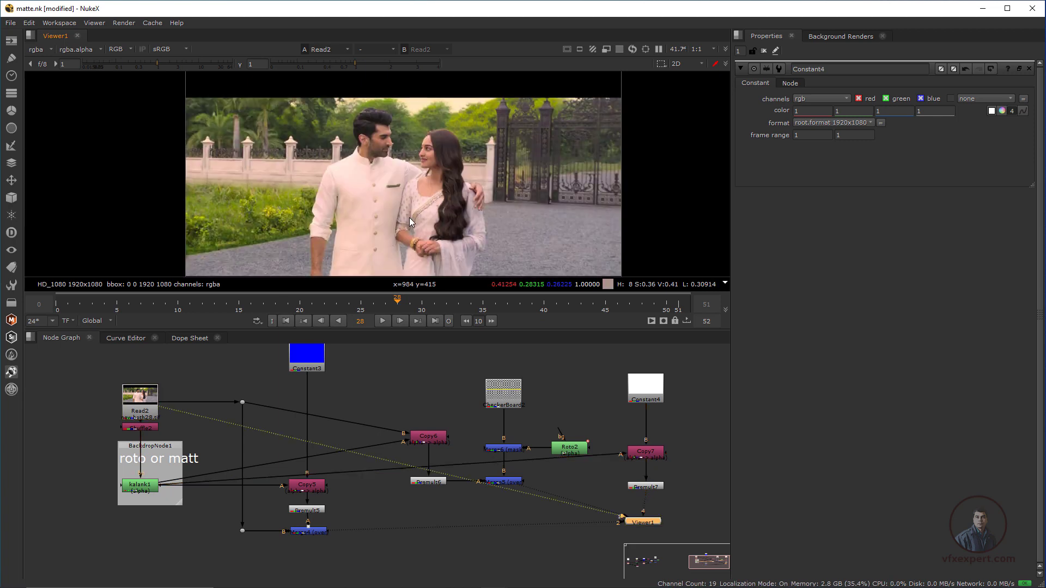
{"action": "scroll", "coordinate": [420, 205], "scroll_direction": "up", "scroll_amount": 1}
{"action": "middle_click_drag", "start_coordinate": [419, 205], "coordinate": [424, 213]}
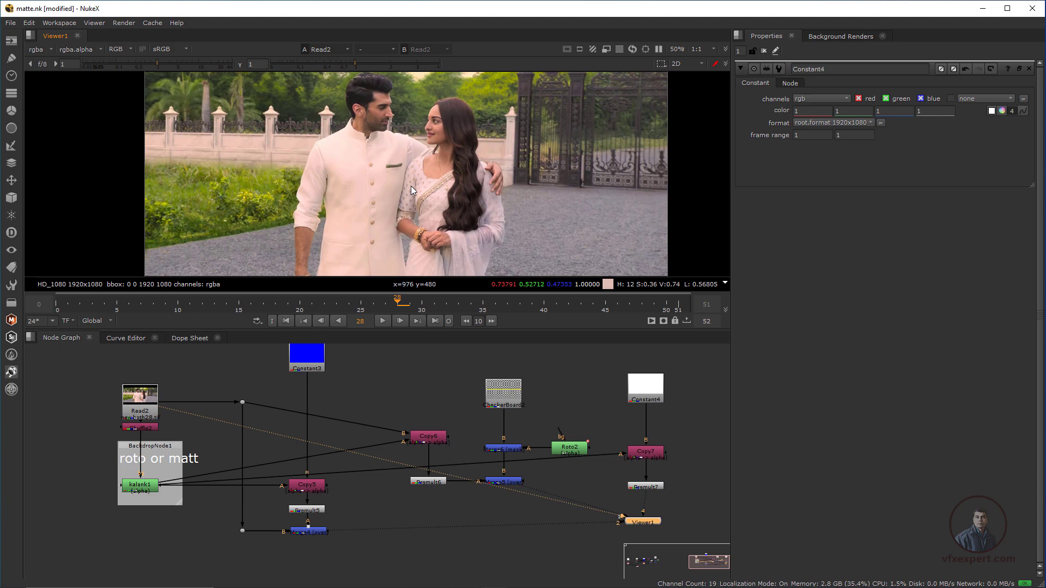
{"action": "key", "text": "2"}
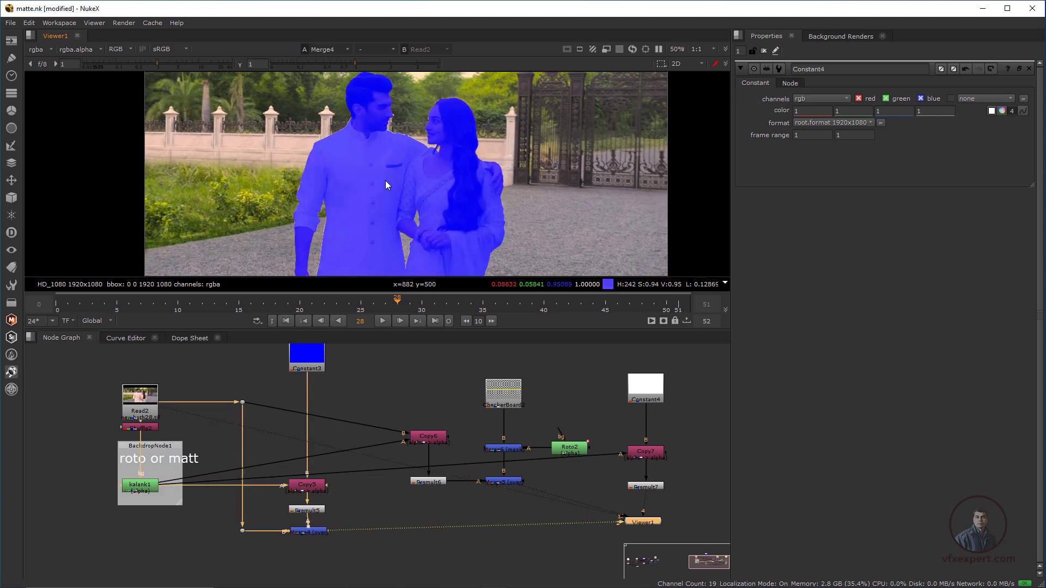
{"action": "key", "text": "1"}
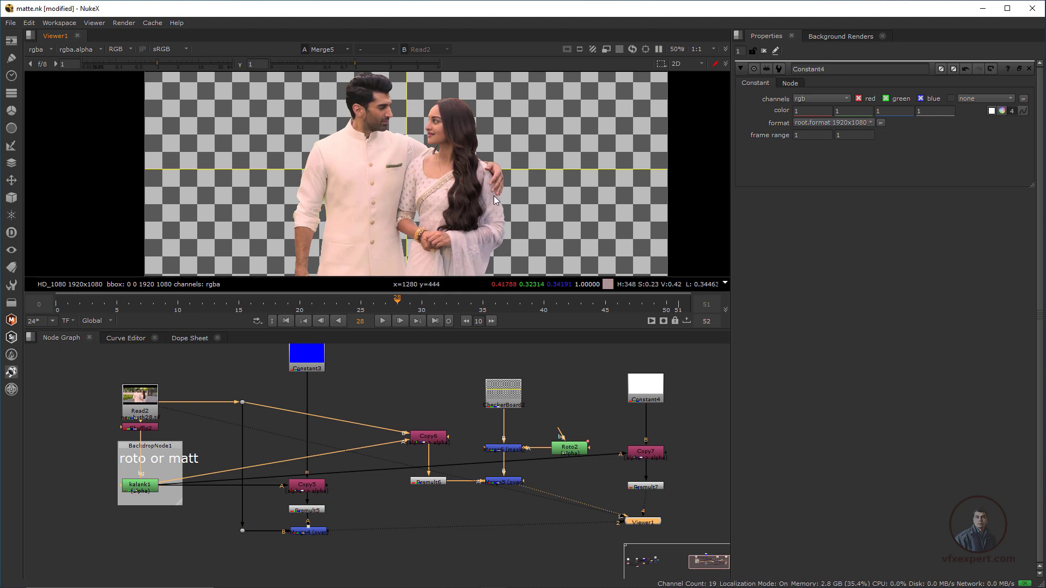
{"action": "key", "text": "4"}
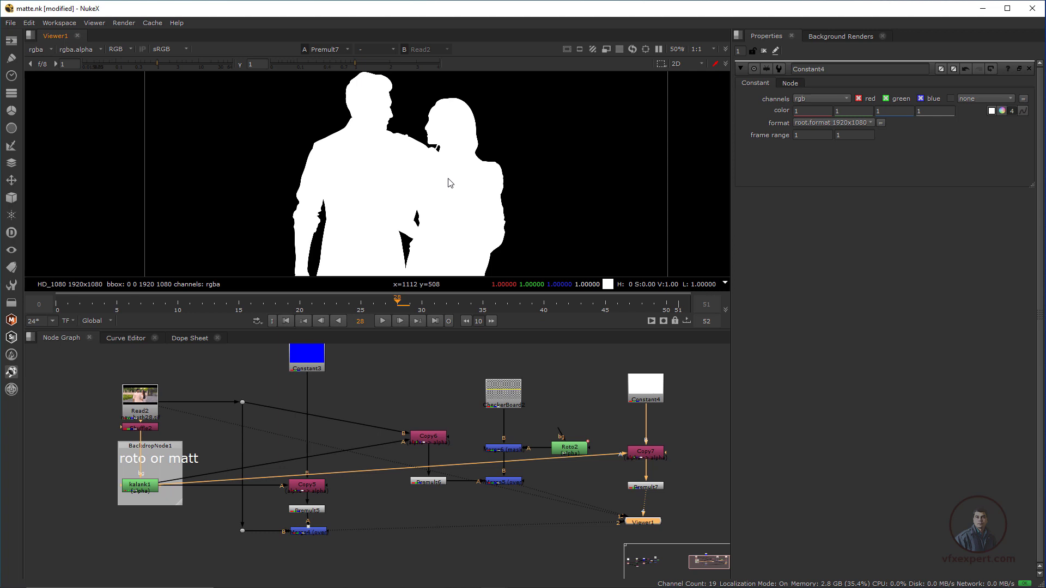
{"action": "key", "text": "2"}
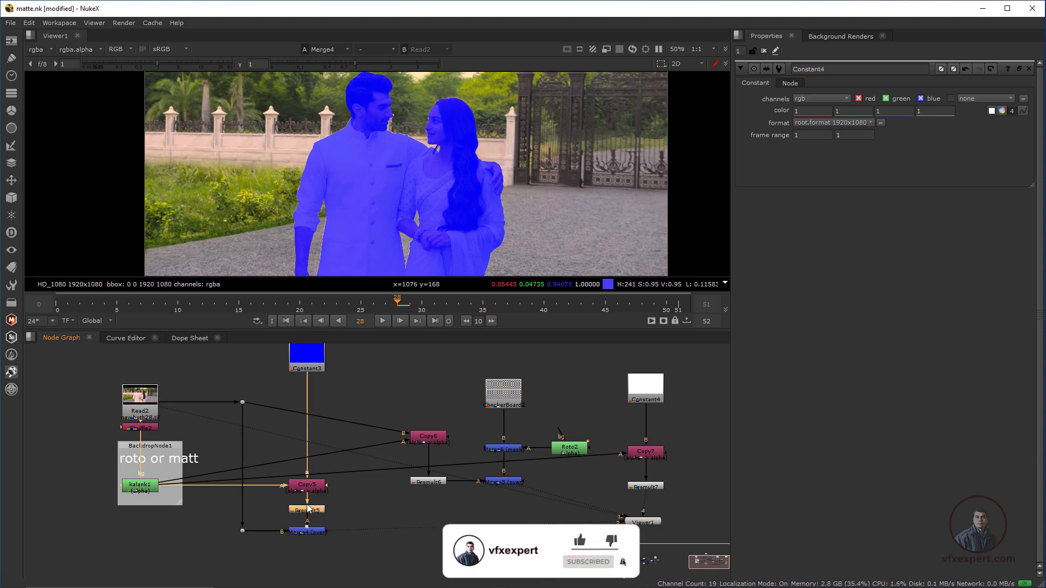
Step: Insert an EdgeBlur node after the Premult in the blue Constant branch and lower the Merge to make room
{"action": "key", "text": "Tab"}
{"action": "type", "text": "ed"}
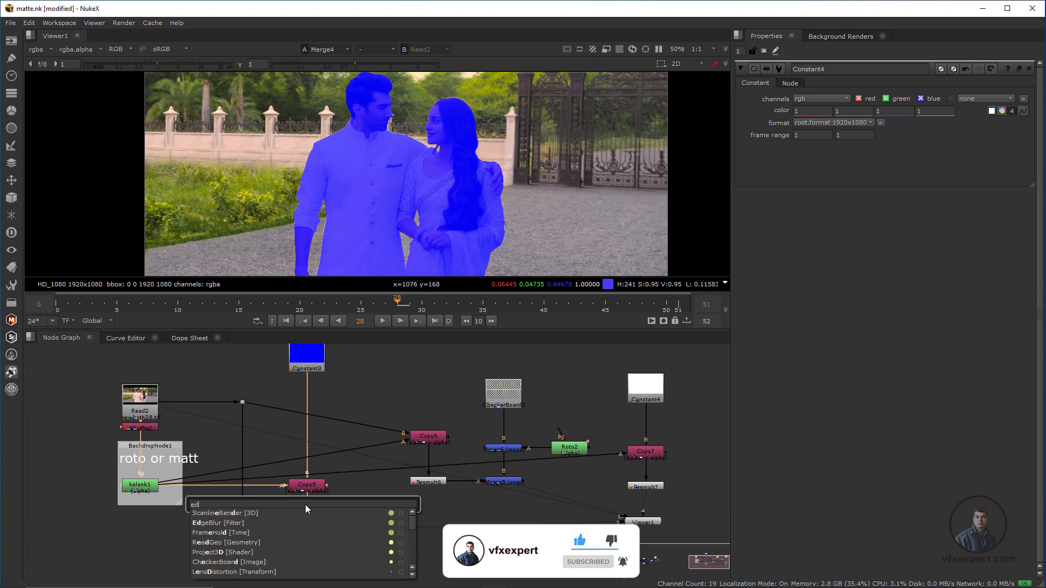
{"action": "left_click", "coordinate": [225, 521]}
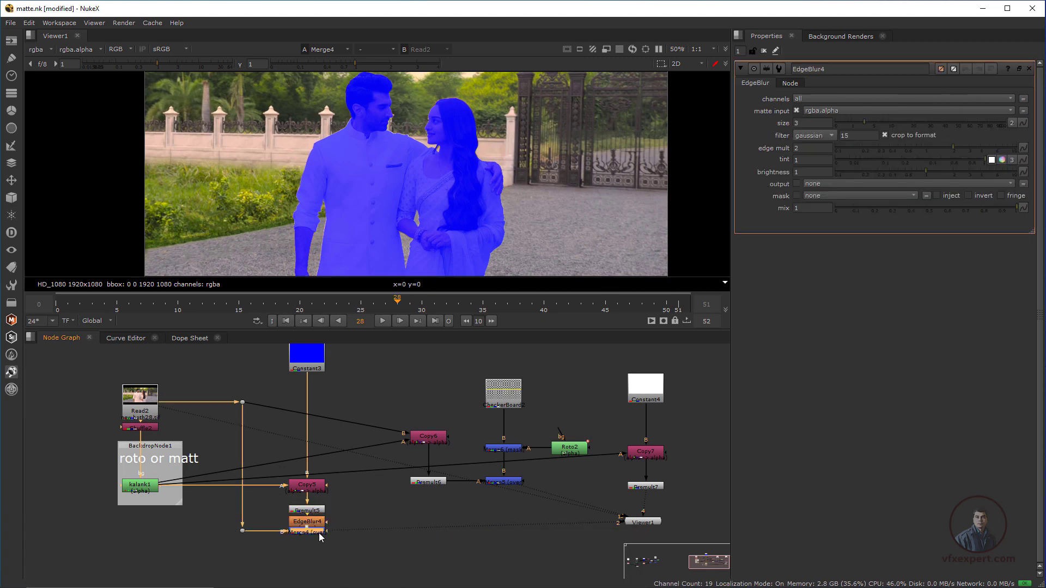
{"action": "left_click_drag", "start_coordinate": [319, 533], "coordinate": [319, 539]}
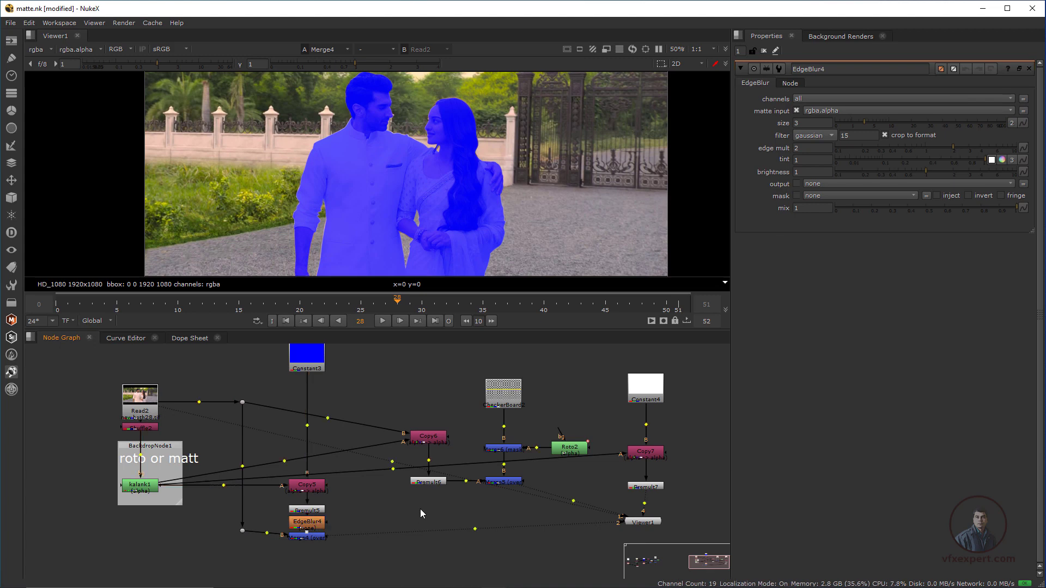
Step: Paste copies of the EdgeBlur after the Premults of the checkerboard and white branches, and review all four viewer inputs
{"action": "key", "text": "ctrl+v"}
{"action": "mouse_move", "coordinate": [420, 509]}
{"action": "left_mouse_down"}
{"action": "mouse_move", "coordinate": [461, 498]}
{"action": "mouse_move", "coordinate": [429, 502]}
{"action": "left_mouse_up"}
{"action": "left_click", "coordinate": [678, 510]}
{"action": "key", "text": "ctrl+v"}
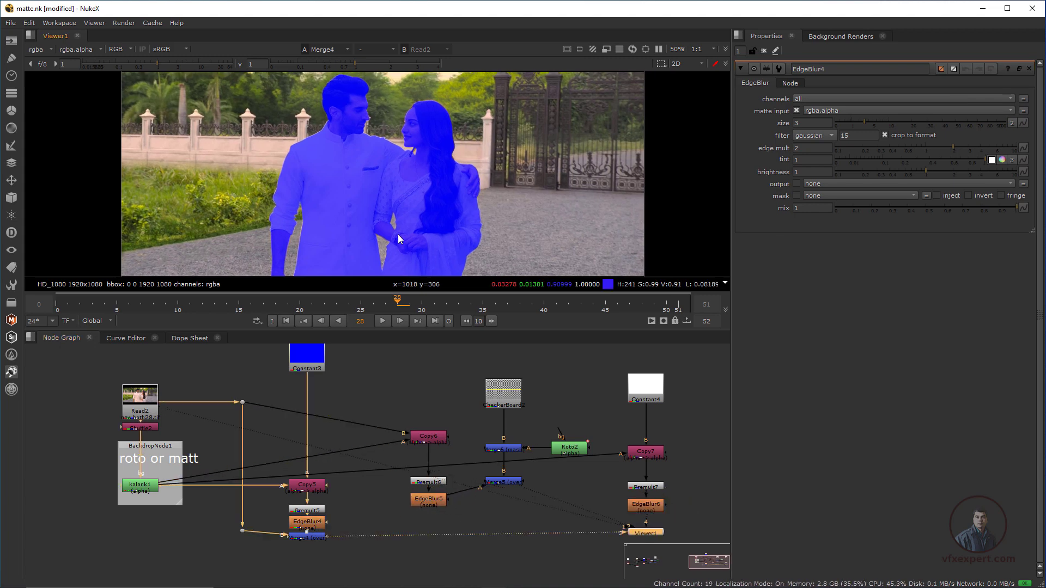
{"action": "key", "text": "1"}
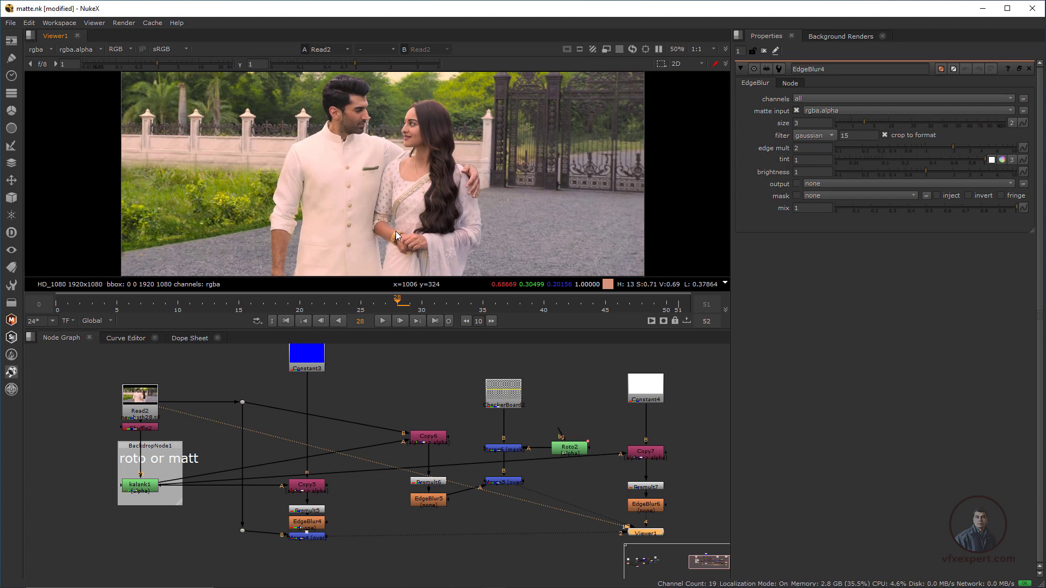
{"action": "key", "text": "2"}
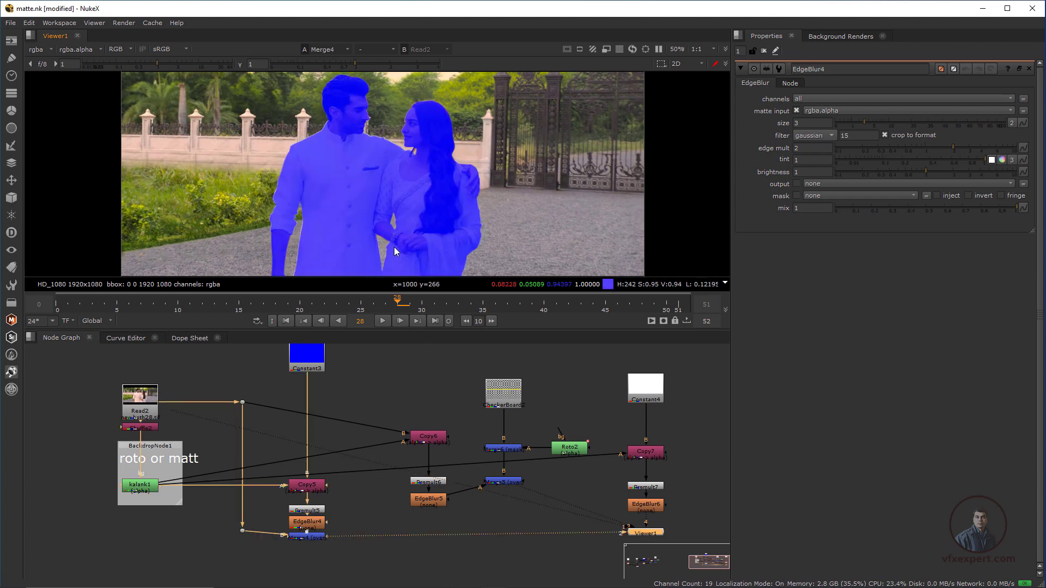
{"action": "key", "text": "3"}
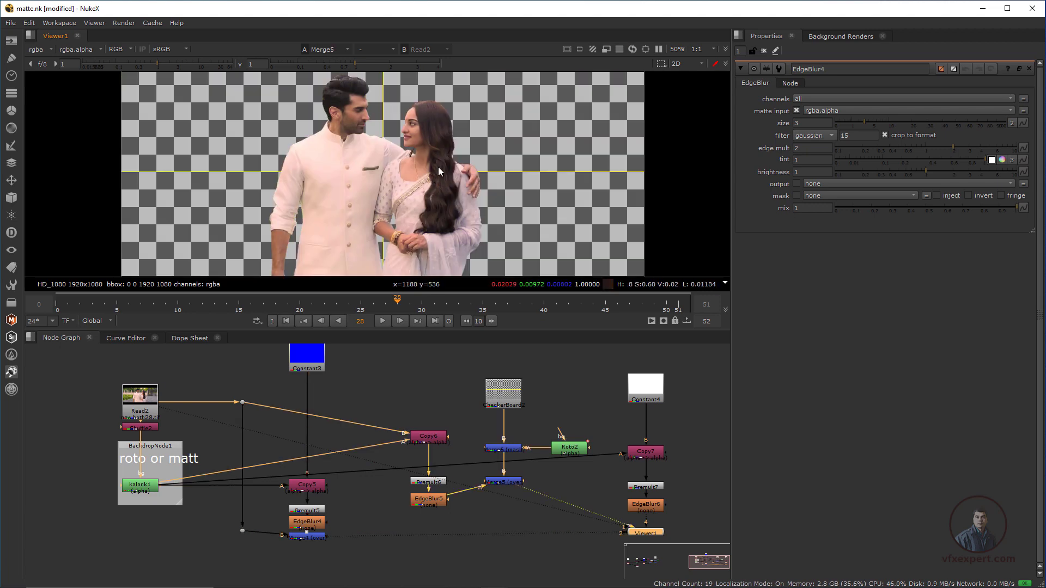
{"action": "key", "text": "4"}
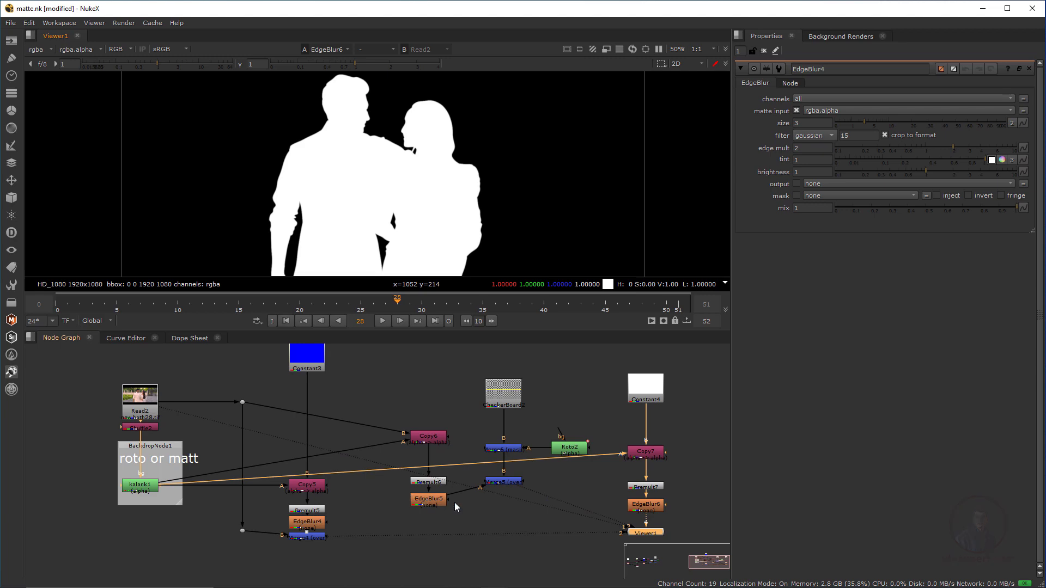
Step: Add an unconnected Write node and place it below the EdgeBlur that feeds the checkerboard branch
{"action": "key", "text": "w"}
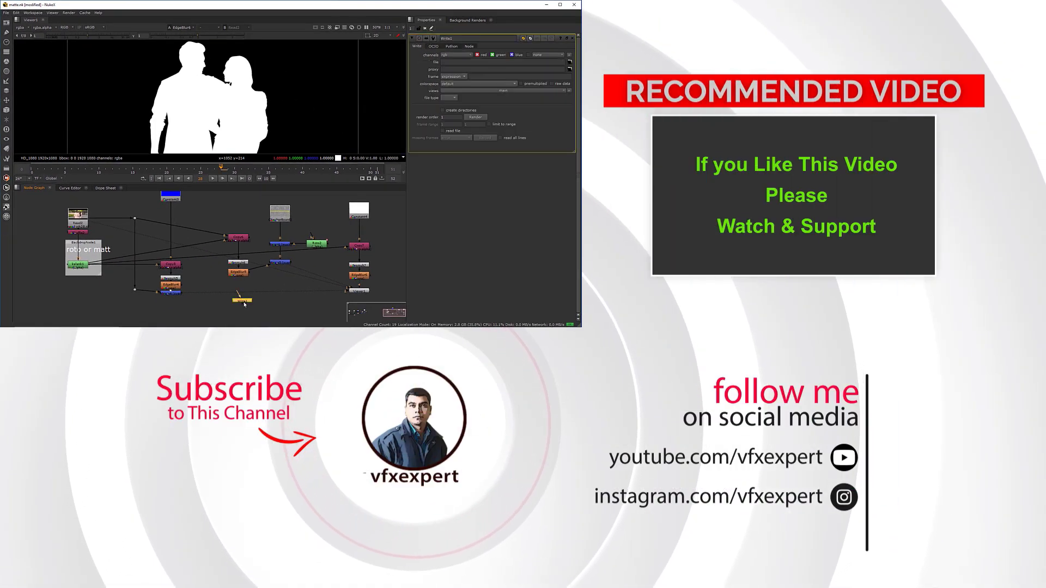
{"action": "left_click_drag", "start_coordinate": [245, 305], "coordinate": [244, 311]}
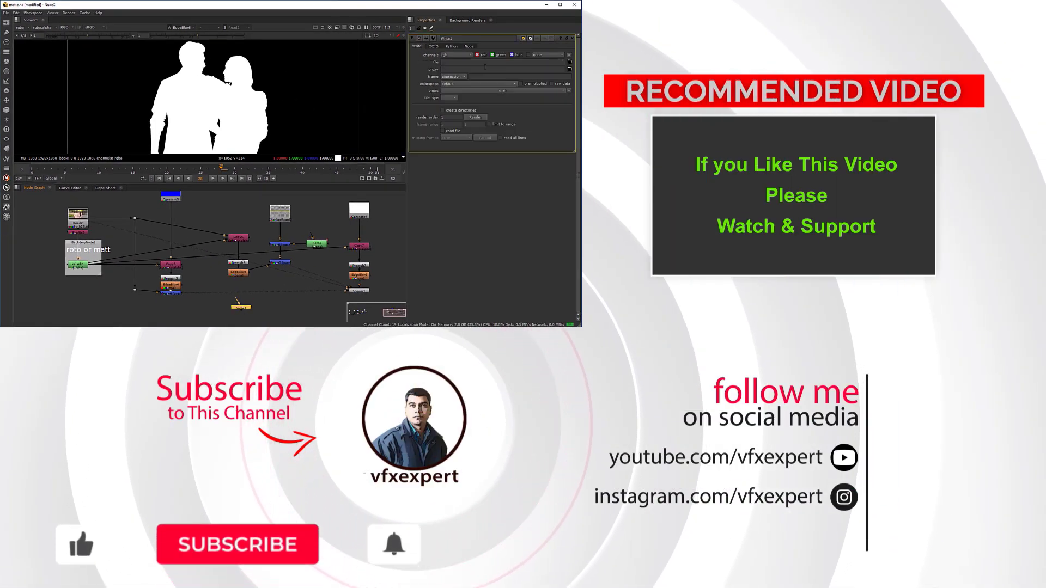